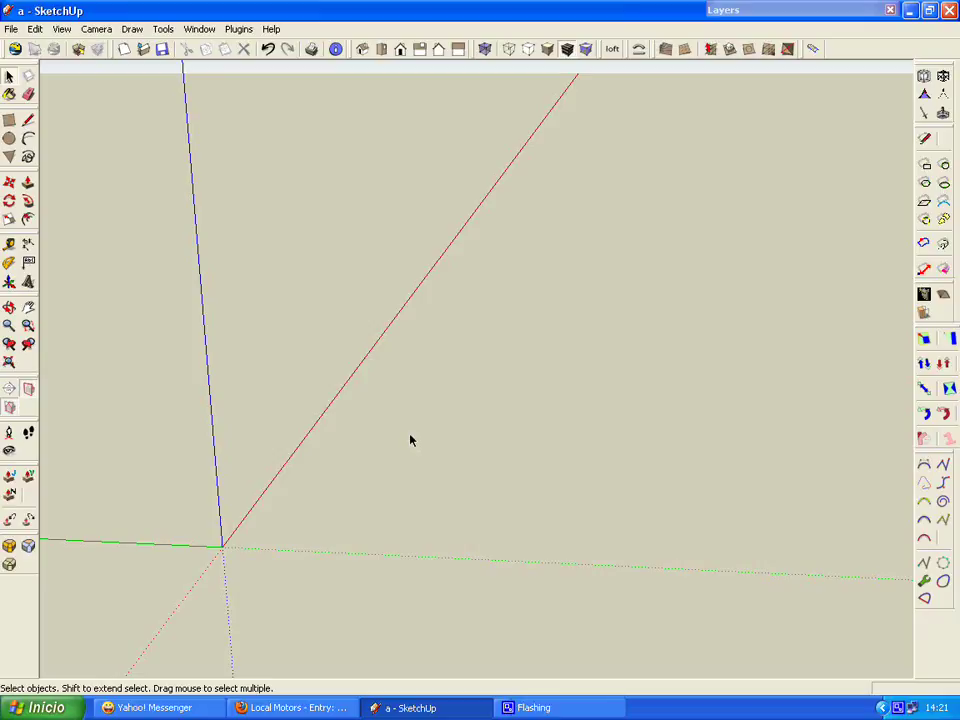
Step: Import the ffoci02 fender photo from the Escritorio folder as an image
{"action": "left_click", "coordinate": [10, 29]}
{"action": "left_click", "coordinate": [81, 189]}
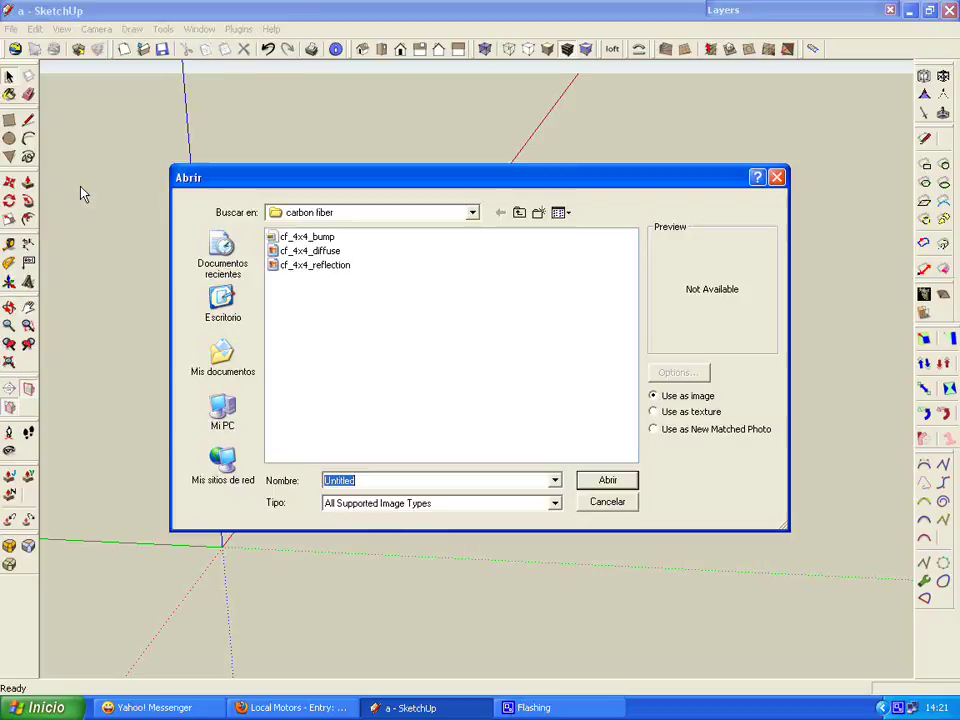
{"action": "left_click", "coordinate": [224, 305]}
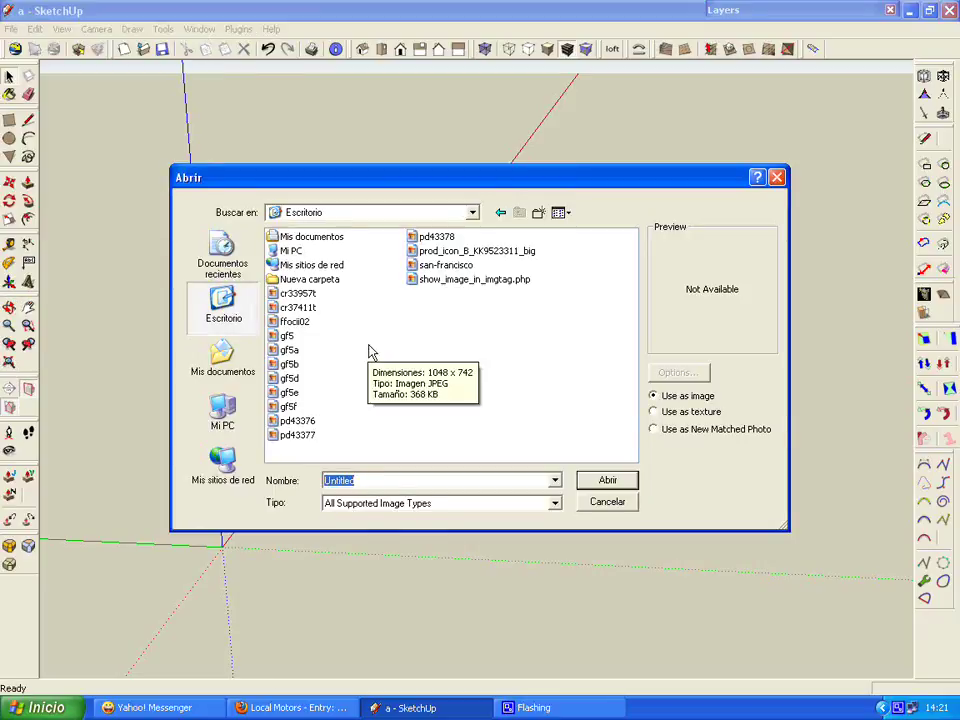
{"action": "right_click", "coordinate": [368, 350]}
{"action": "left_click", "coordinate": [560, 353]}
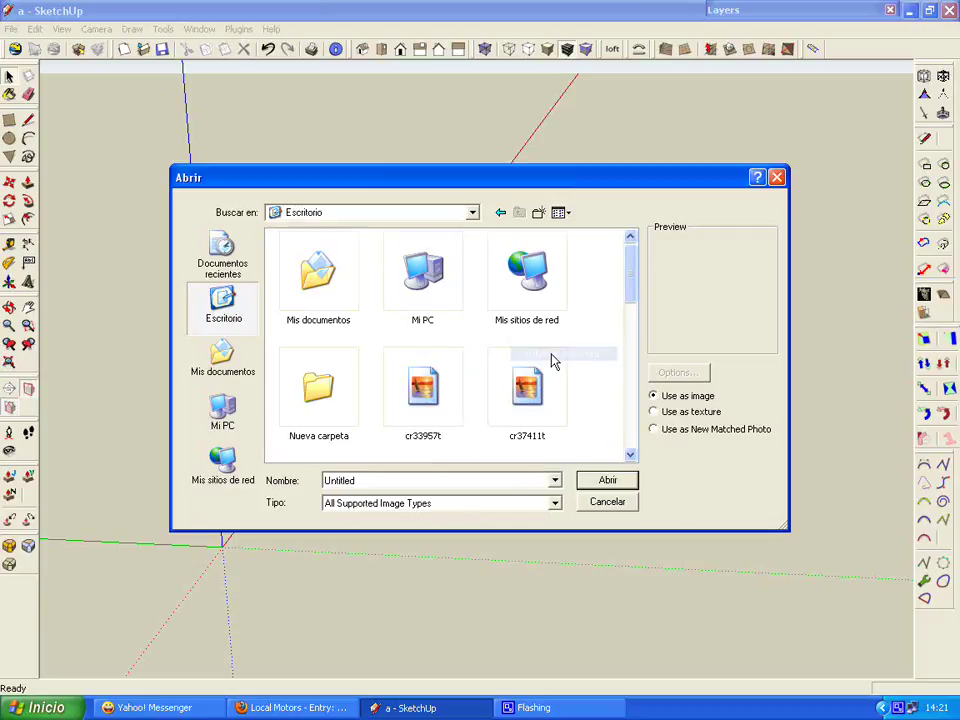
{"action": "scroll", "coordinate": [420, 350], "scroll_direction": "down", "scroll_amount": 3}
{"action": "key", "text": "f"}
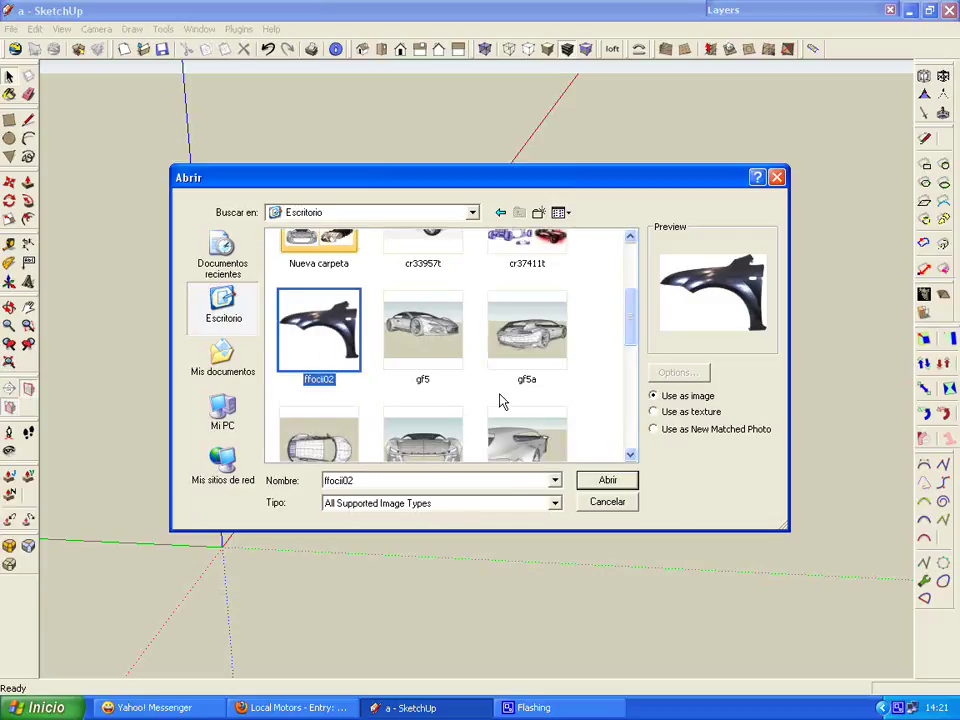
{"action": "left_click", "coordinate": [636, 481]}
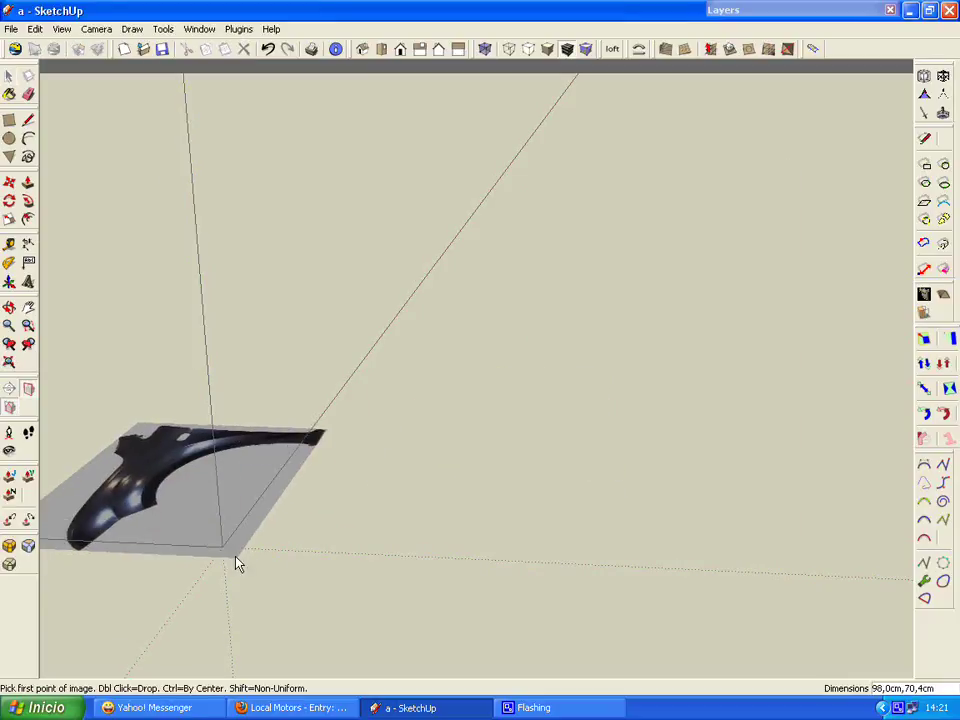
Step: Place the photo with its corner at the origin and rotate it 90° upright
{"action": "left_click", "coordinate": [223, 553]}
{"action": "left_click", "coordinate": [326, 392]}
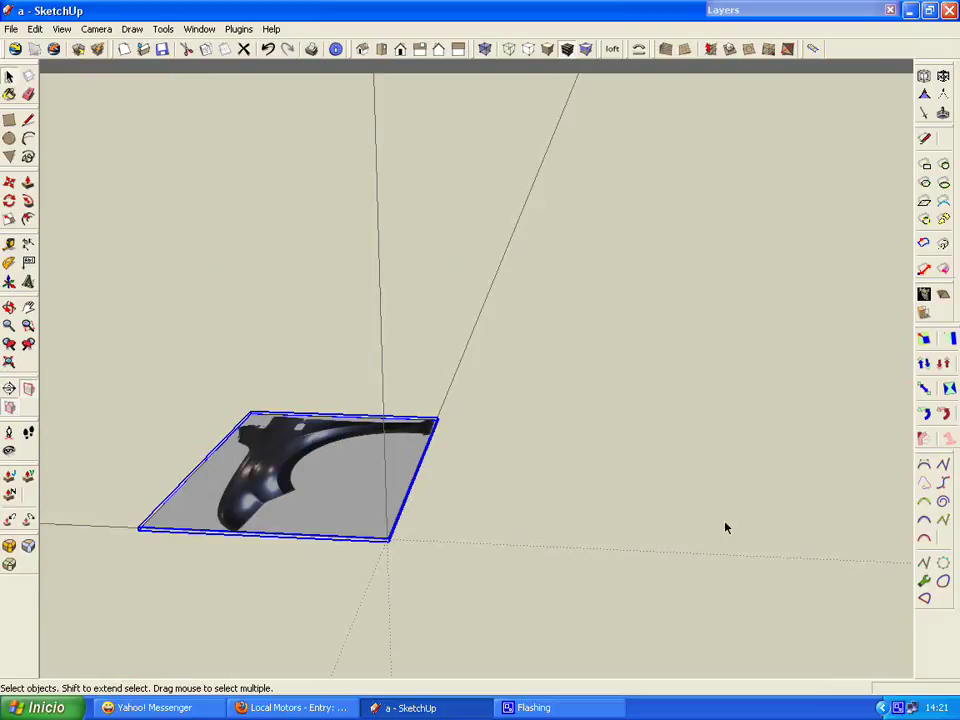
{"action": "left_click", "coordinate": [10, 203]}
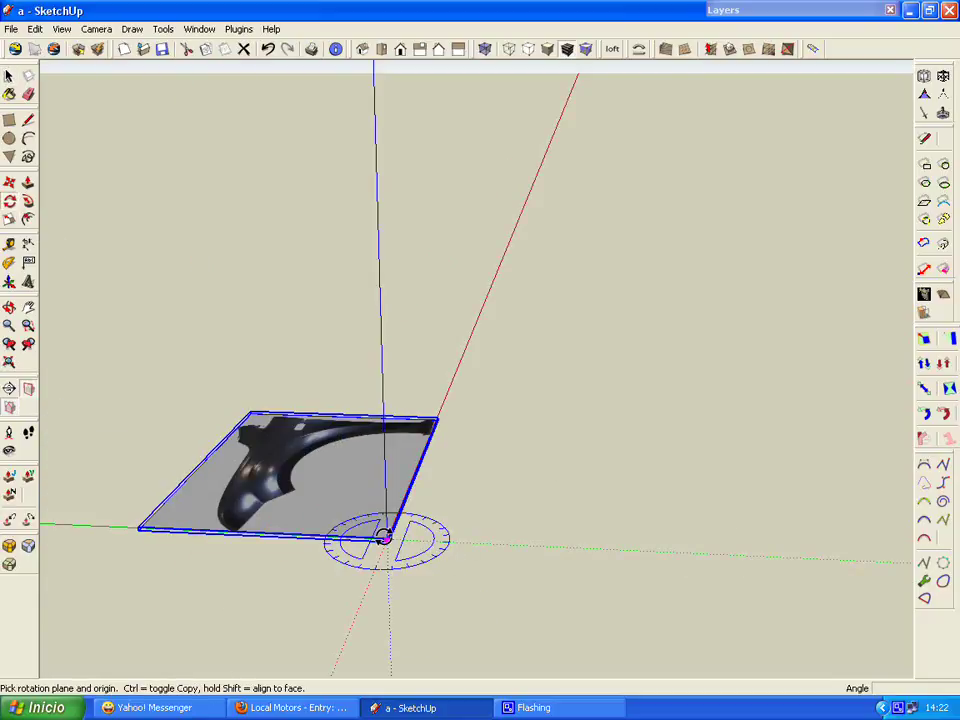
{"action": "left_click_drag", "start_coordinate": [385, 540], "coordinate": [441, 401]}
{"action": "left_click", "coordinate": [139, 527]}
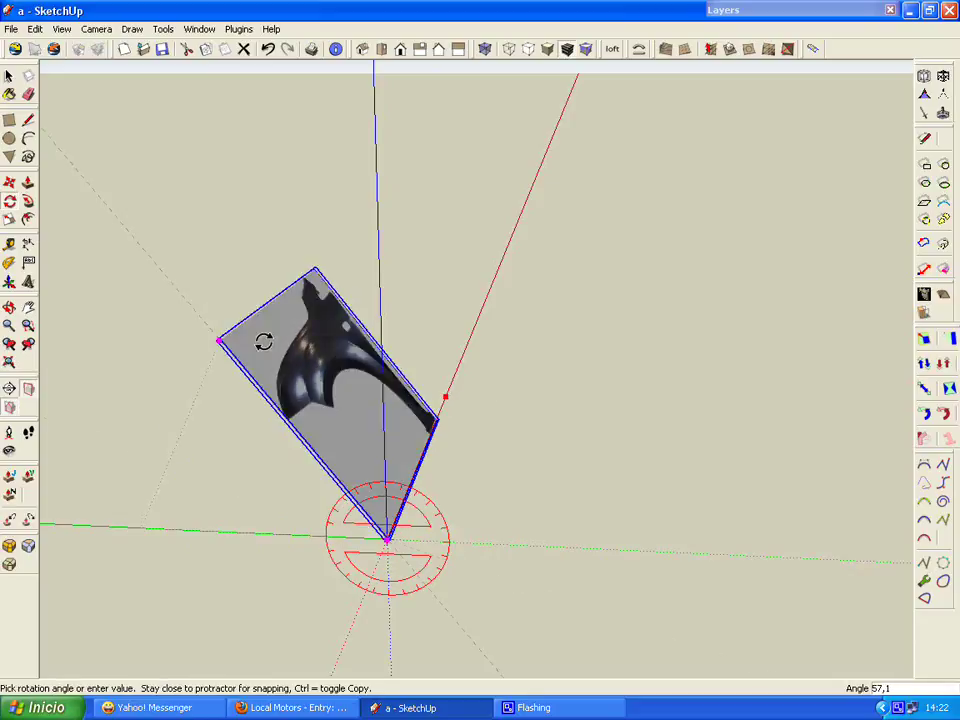
{"action": "left_click", "coordinate": [388, 317]}
Step: Orbit the view to face the upright fender photo squarely
{"action": "middle_click_drag", "start_coordinate": [388, 317], "coordinate": [180, 336]}
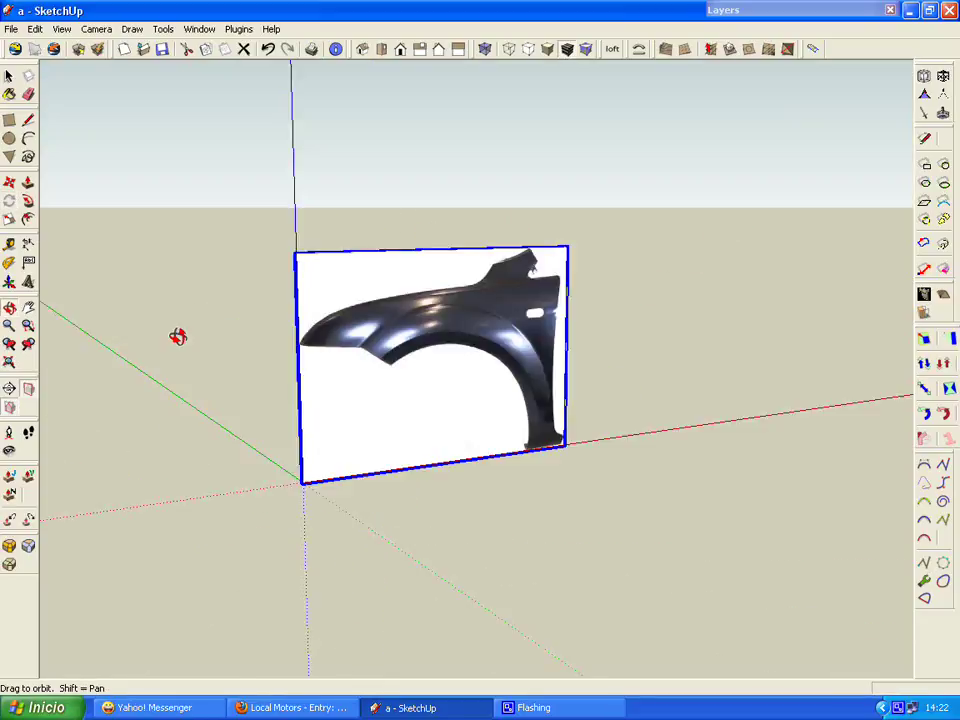
{"action": "key", "text": "space"}
{"action": "scroll", "coordinate": [505, 380], "scroll_direction": "up", "scroll_amount": 3}
{"action": "middle_click_drag", "start_coordinate": [505, 380], "coordinate": [401, 403]}
{"action": "key", "text": "c"}
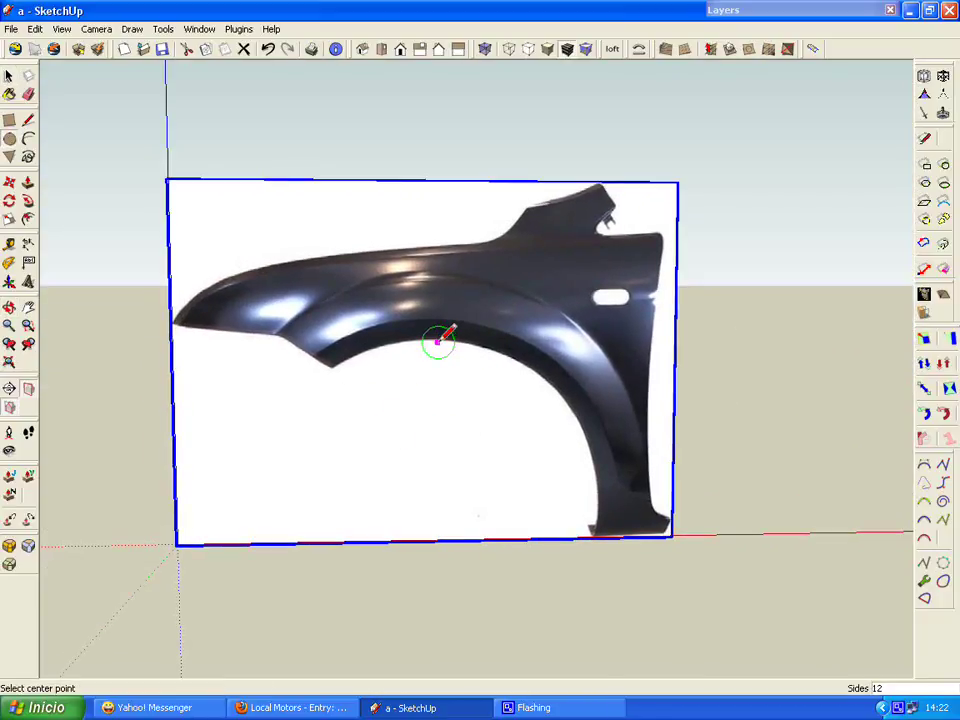
Step: Draw a 12-sided circle centred in the wheel arch, its radius reaching the arch top
{"action": "left_click", "coordinate": [450, 491]}
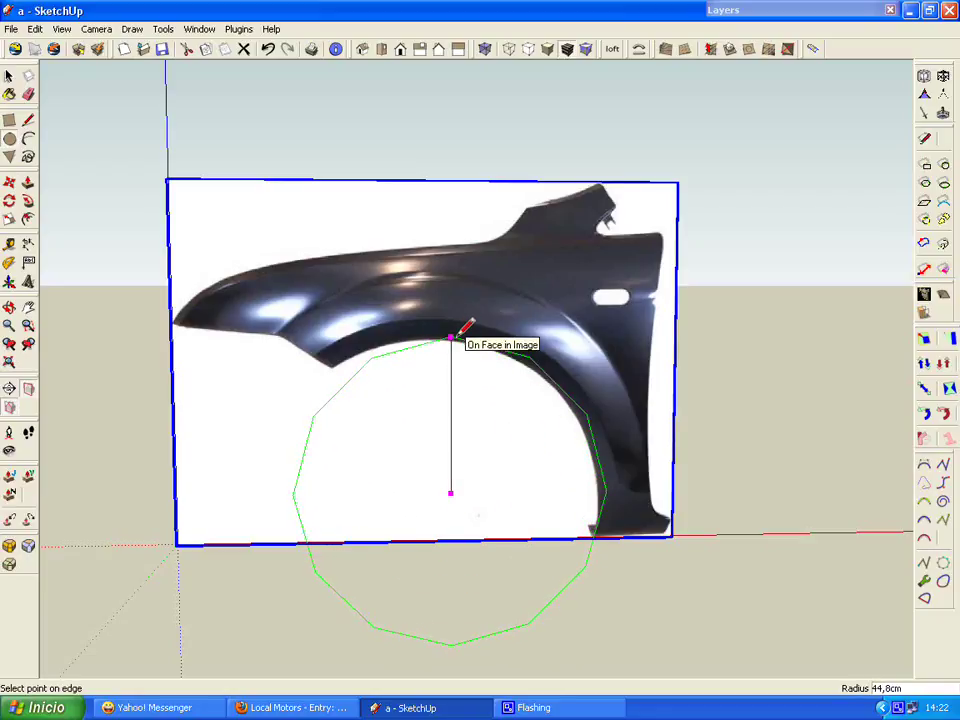
{"action": "left_click", "coordinate": [463, 328]}
{"action": "left_click", "coordinate": [9, 182]}
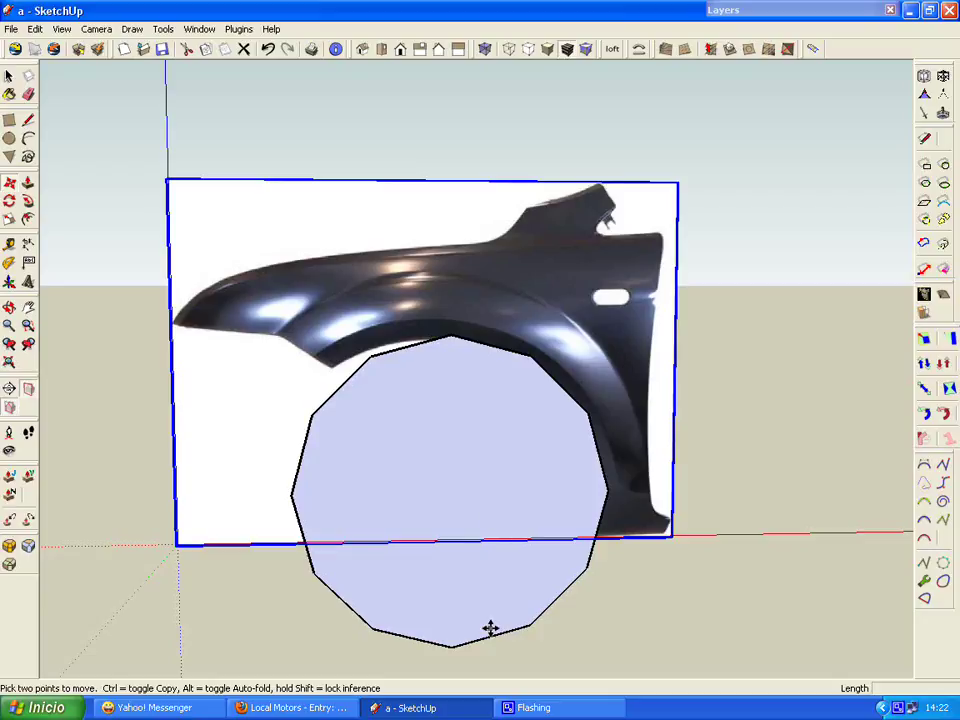
{"action": "left_click", "coordinate": [490, 628]}
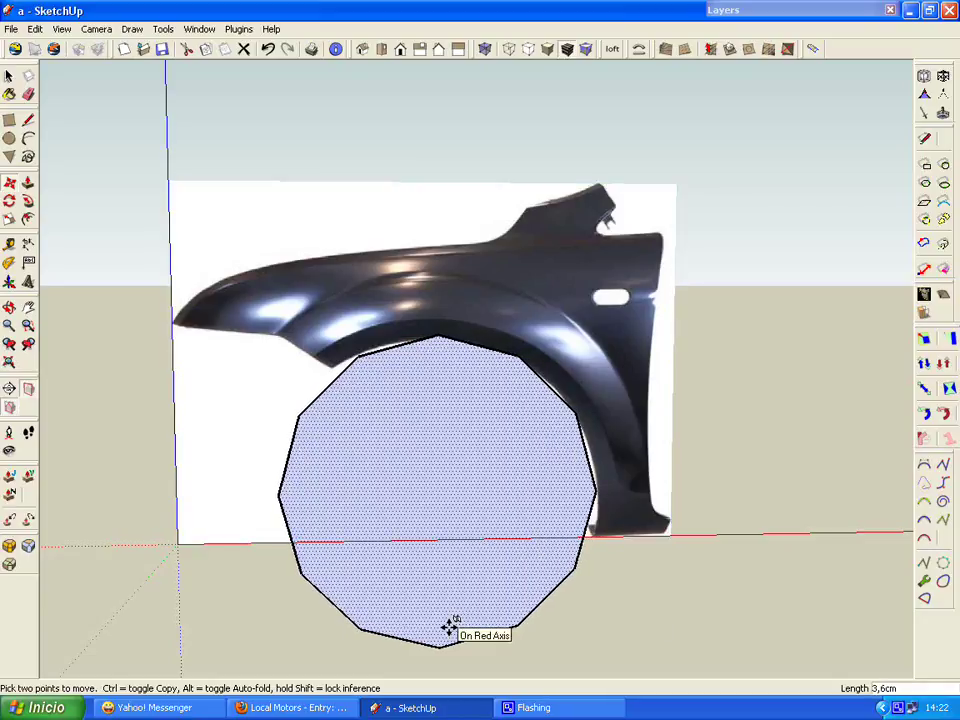
{"action": "right_click", "coordinate": [450, 625]}
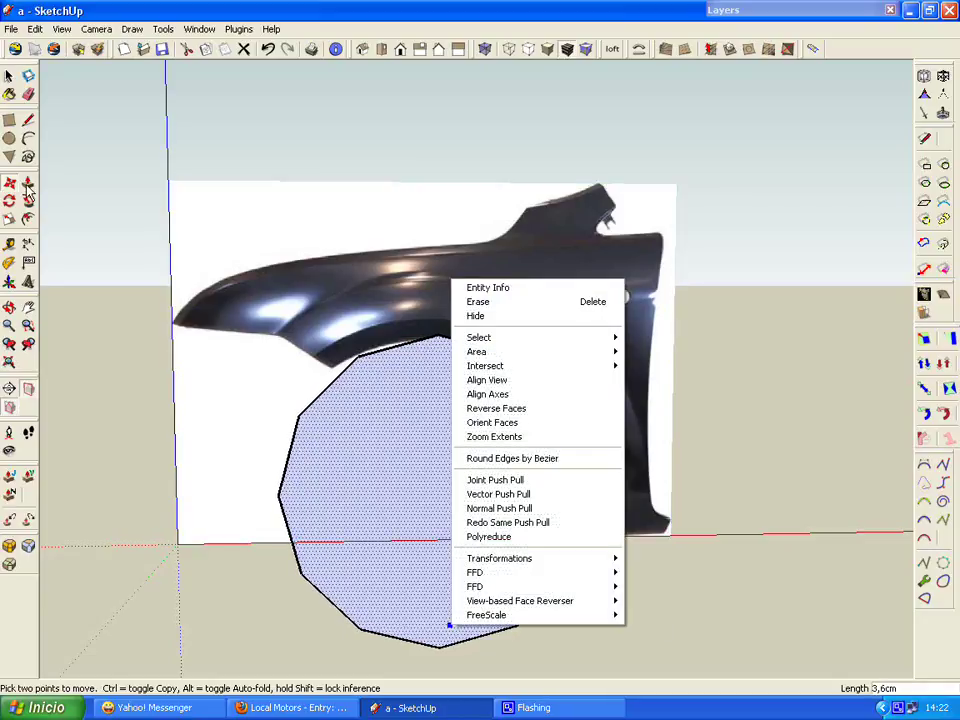
{"action": "key", "text": "Escape"}
{"action": "key", "text": "space"}
Step: Explode the circle's curve into separate edges and select its face
{"action": "right_click", "coordinate": [472, 547]}
{"action": "left_click", "coordinate": [518, 298]}
{"action": "left_click", "coordinate": [9, 182]}
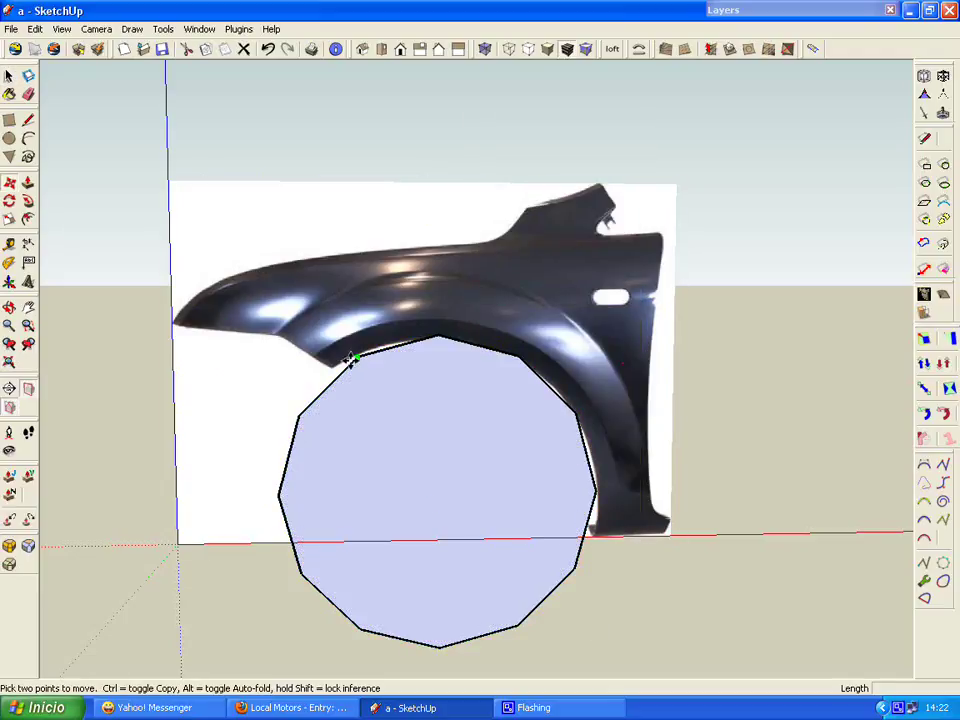
{"action": "scroll", "coordinate": [430, 340], "scroll_direction": "up", "scroll_amount": 2}
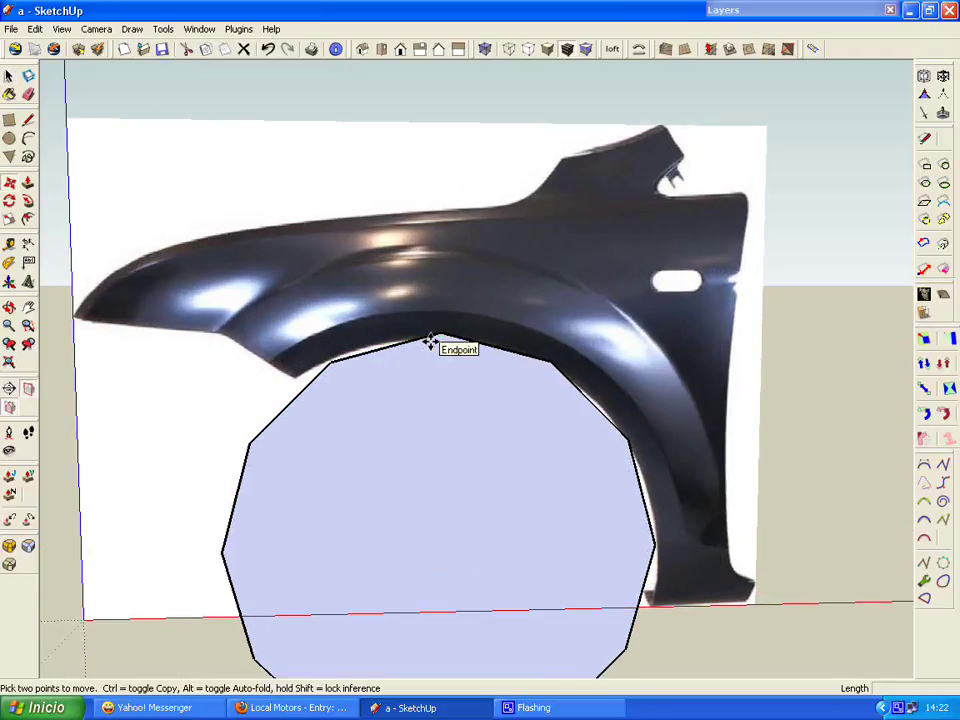
{"action": "key", "text": "space"}
{"action": "left_click", "coordinate": [422, 405]}
{"action": "scroll", "coordinate": [422, 405], "scroll_direction": "down", "scroll_amount": 2}
{"action": "key", "text": "q"}
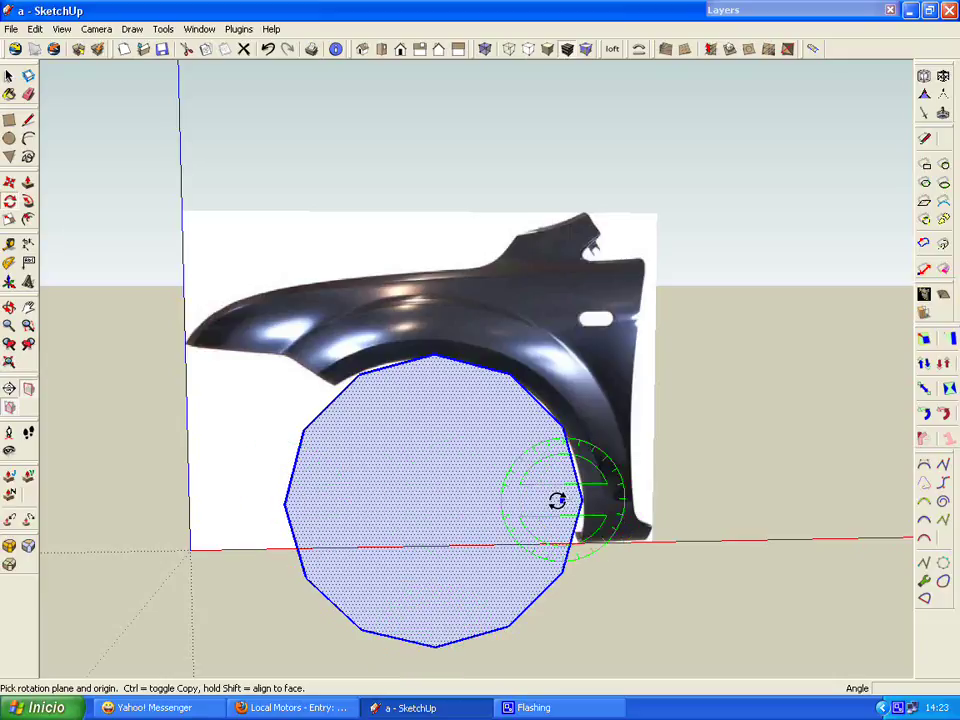
Step: Rotate the 12-sided polygon 9.5° about its centre so its vertices align with the arch
{"action": "left_click", "coordinate": [438, 505]}
{"action": "left_click", "coordinate": [434, 357]}
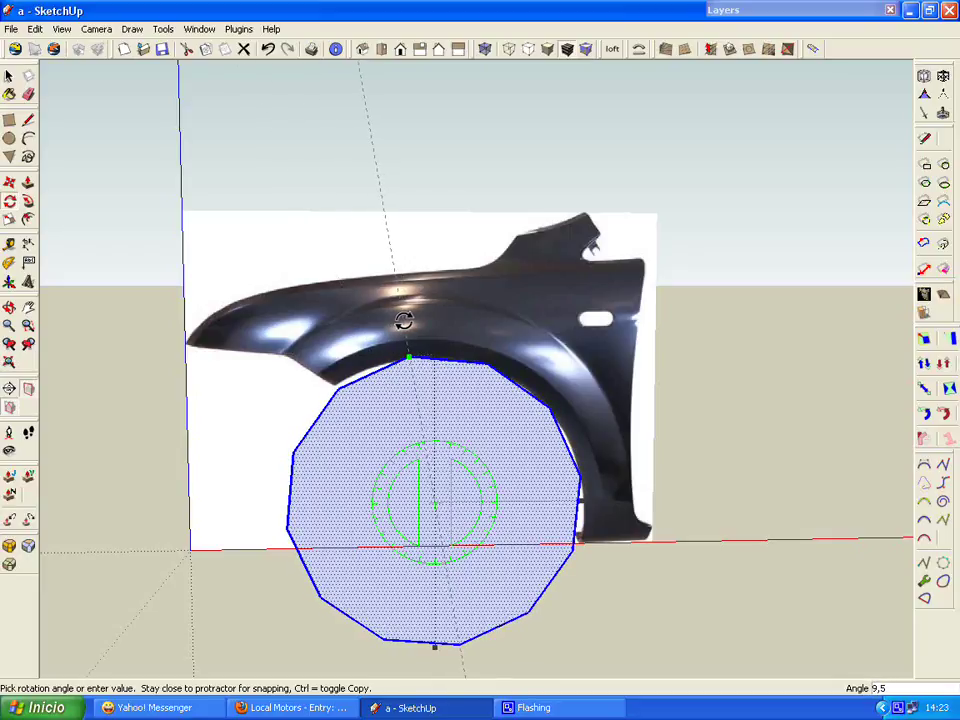
{"action": "left_click", "coordinate": [403, 320]}
{"action": "key", "text": "space"}
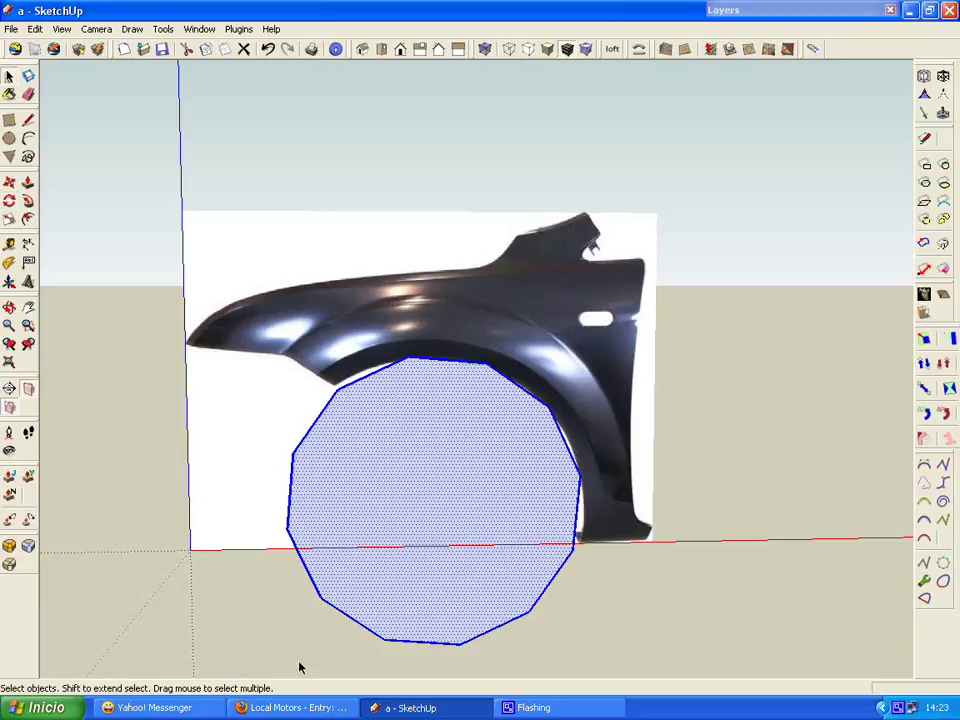
{"action": "left_click", "coordinate": [300, 665]}
{"action": "scroll", "coordinate": [374, 366], "scroll_direction": "up", "scroll_amount": 2}
{"action": "left_click", "coordinate": [9, 181]}
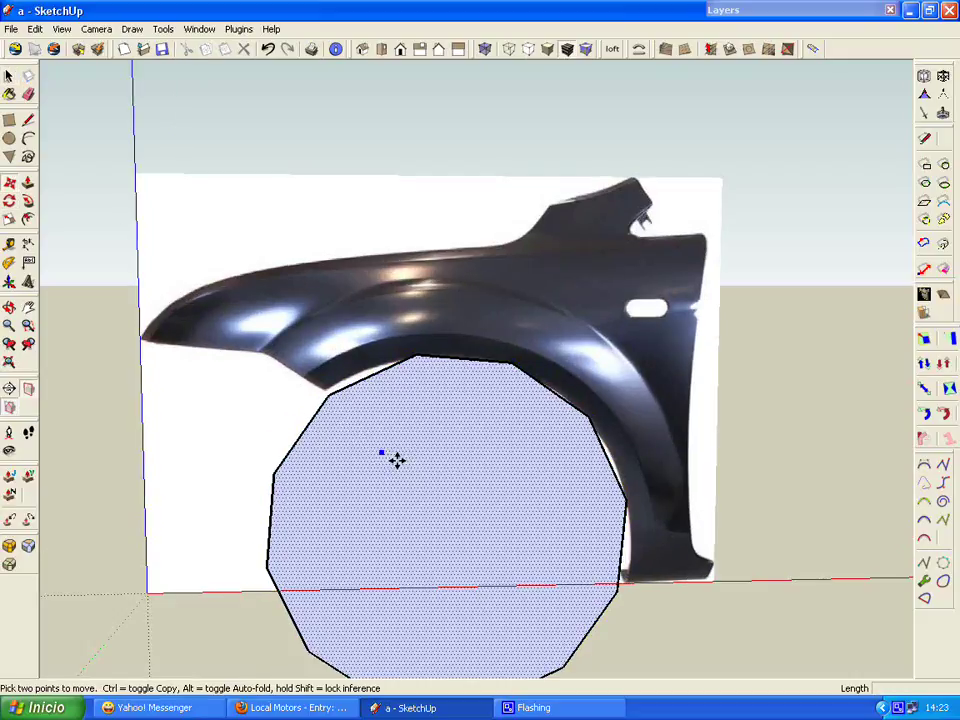
Step: Explode the reference photo, make it a group and lock it
{"action": "right_click", "coordinate": [321, 407]}
{"action": "left_click", "coordinate": [260, 152]}
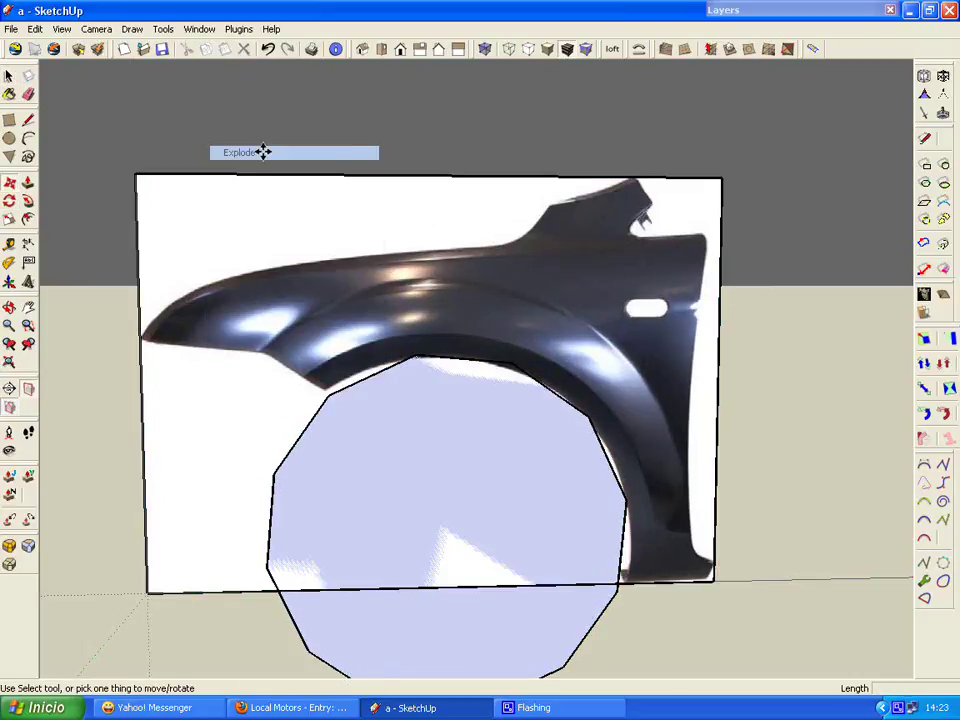
{"action": "left_click", "coordinate": [9, 76]}
{"action": "left_click", "coordinate": [200, 434]}
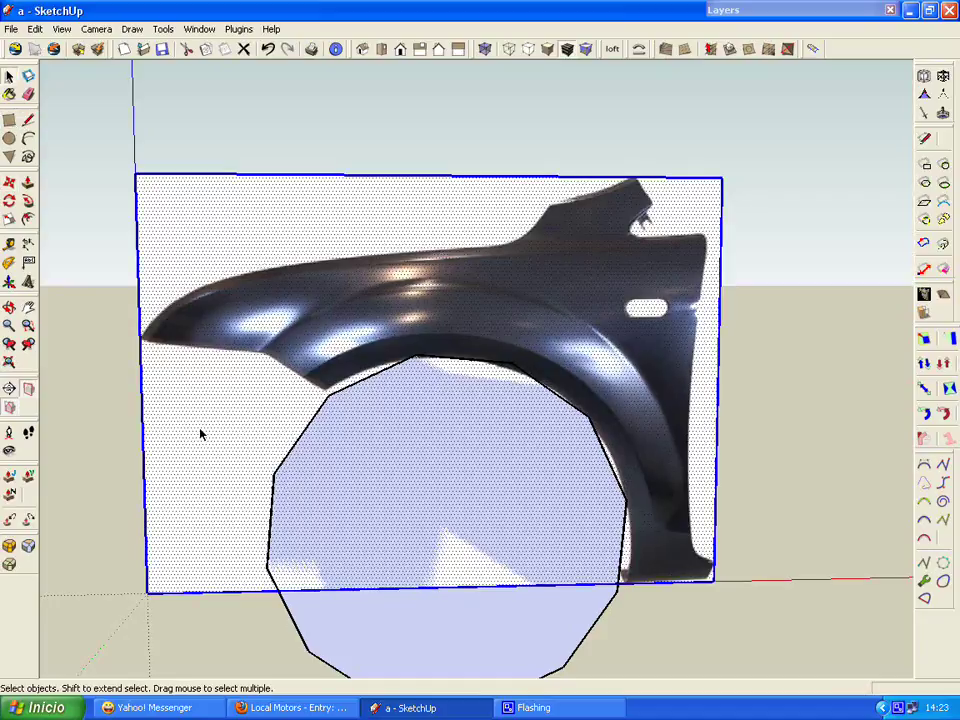
{"action": "right_click", "coordinate": [199, 433]}
{"action": "left_click", "coordinate": [238, 139]}
{"action": "right_click", "coordinate": [200, 213]}
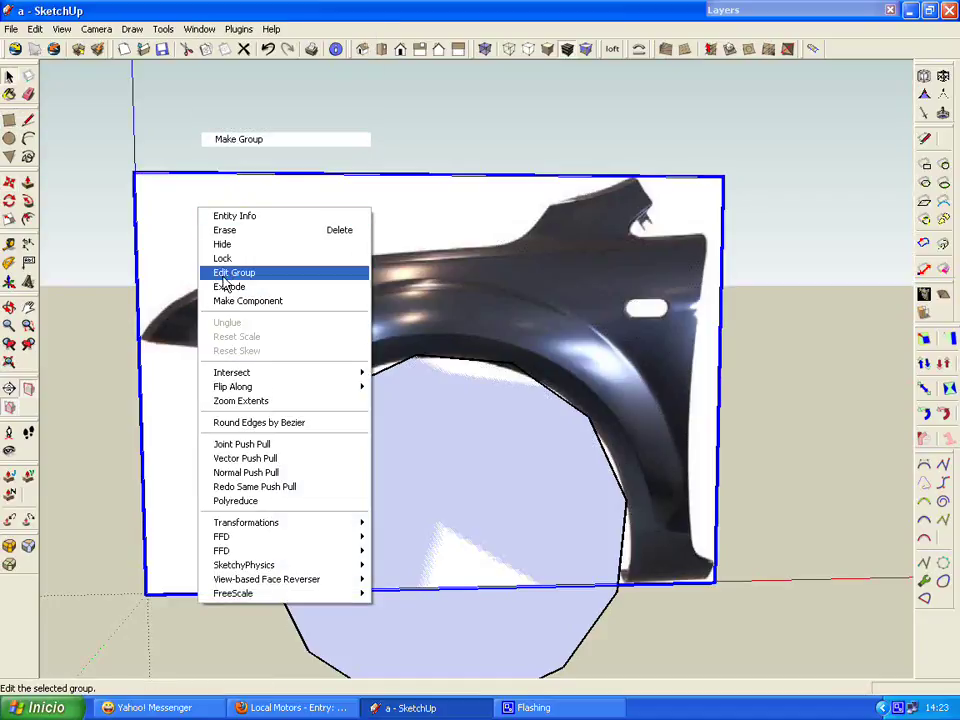
{"action": "left_click", "coordinate": [222, 258]}
{"action": "left_click", "coordinate": [326, 150]}
Step: Move the polygon's top vertices onto the wheel arch's upper edge
{"action": "key", "text": "m"}
{"action": "left_click", "coordinate": [343, 394]}
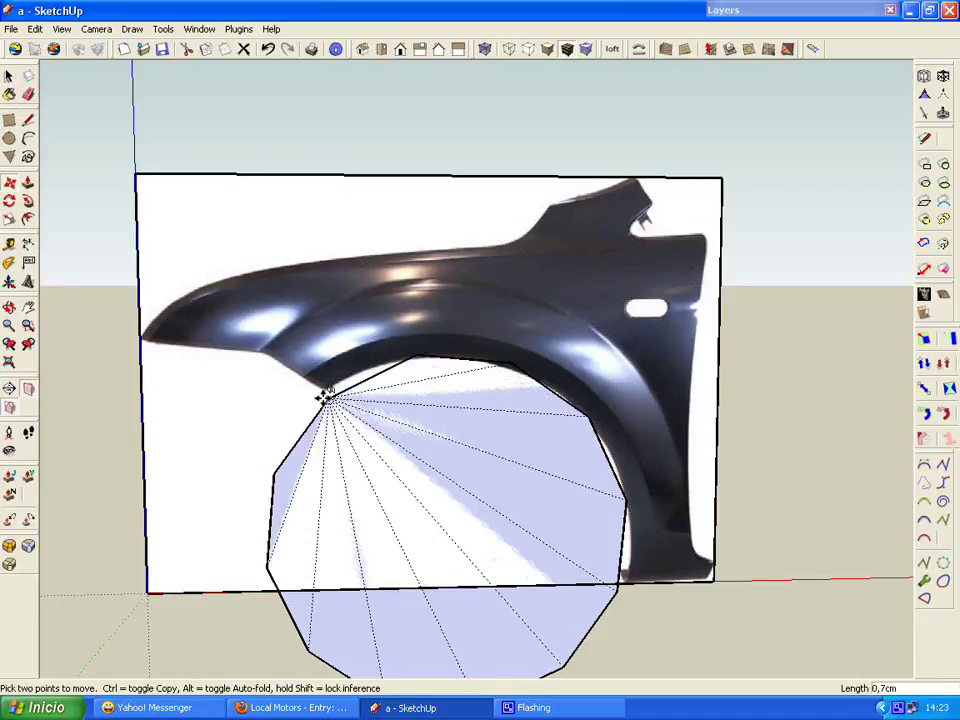
{"action": "left_click", "coordinate": [297, 392]}
{"action": "scroll", "coordinate": [320, 390], "scroll_direction": "up", "scroll_amount": 3}
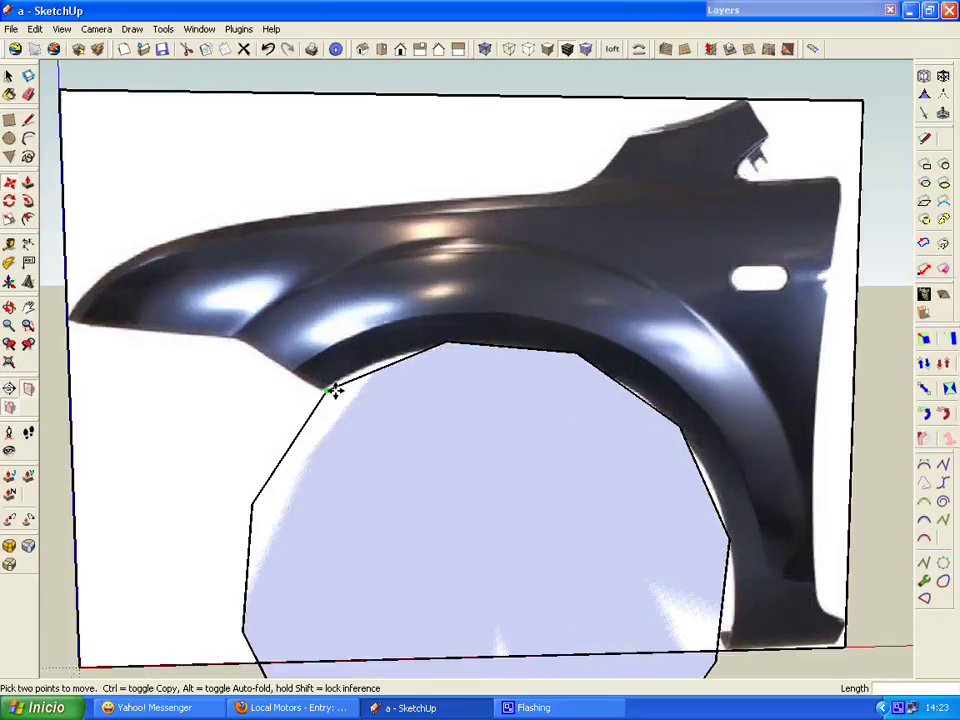
{"action": "scroll", "coordinate": [320, 390], "scroll_direction": "up", "scroll_amount": 3}
{"action": "left_click", "coordinate": [321, 388]}
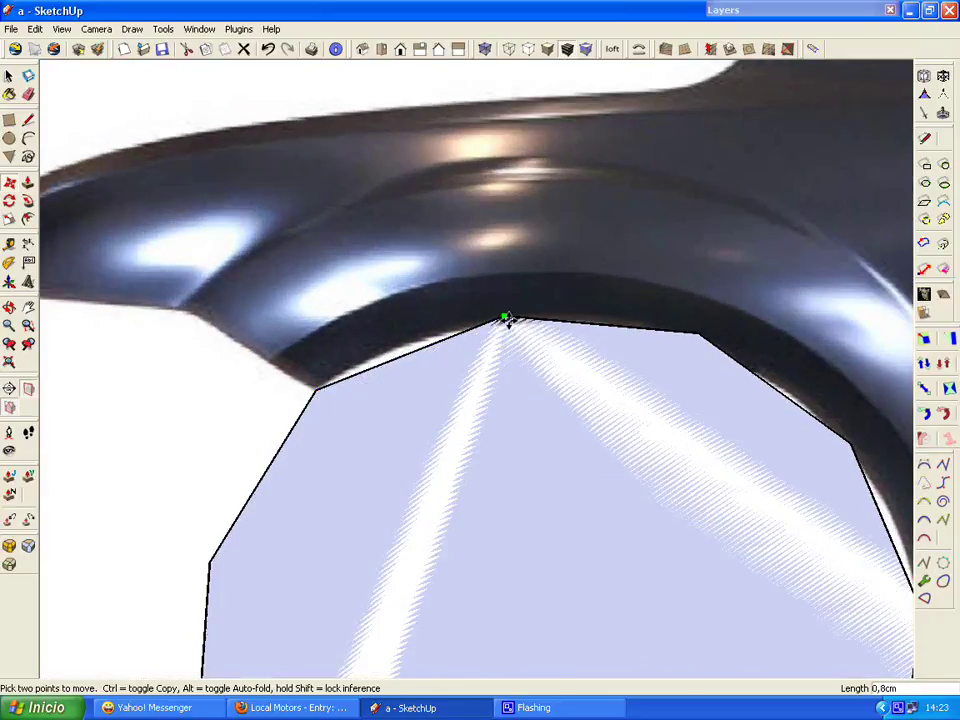
{"action": "left_click", "coordinate": [504, 314]}
{"action": "left_click", "coordinate": [315, 390]}
Step: Pull the lower-right polygon vertex onto the arch's inner edge
{"action": "scroll", "coordinate": [553, 400], "scroll_direction": "down", "scroll_amount": 3}
{"action": "scroll", "coordinate": [567, 548], "scroll_direction": "down", "scroll_amount": 2}
{"action": "scroll", "coordinate": [650, 622], "scroll_direction": "up", "scroll_amount": 2}
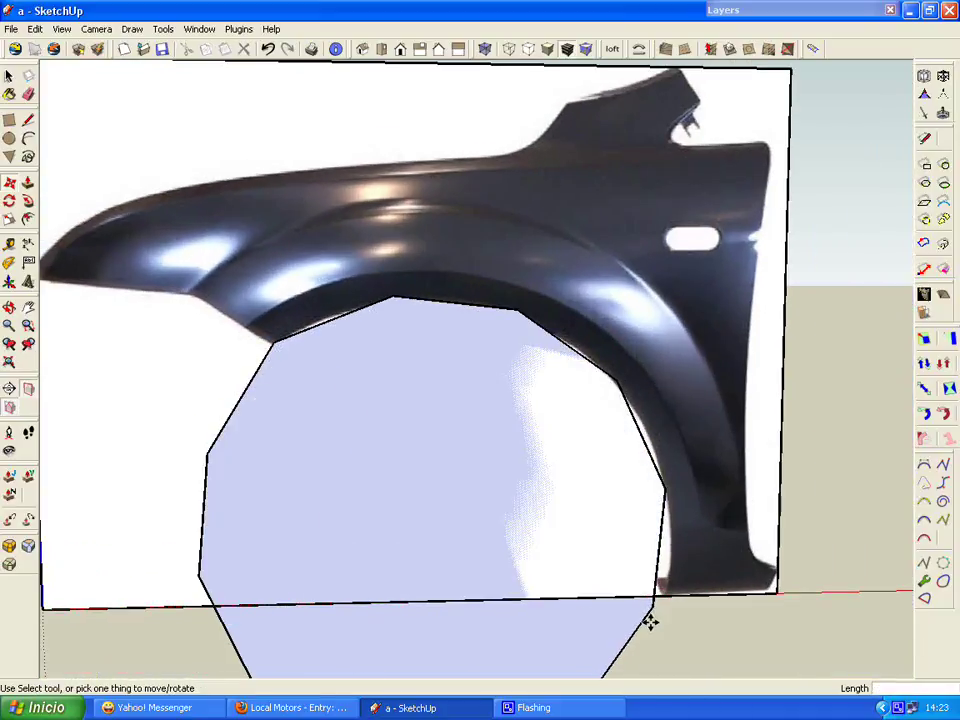
{"action": "left_click", "coordinate": [653, 601]}
{"action": "left_click", "coordinate": [665, 599]}
{"action": "left_click", "coordinate": [666, 598]}
{"action": "scroll", "coordinate": [669, 600], "scroll_direction": "down", "scroll_amount": 2}
{"action": "left_click", "coordinate": [30, 96]}
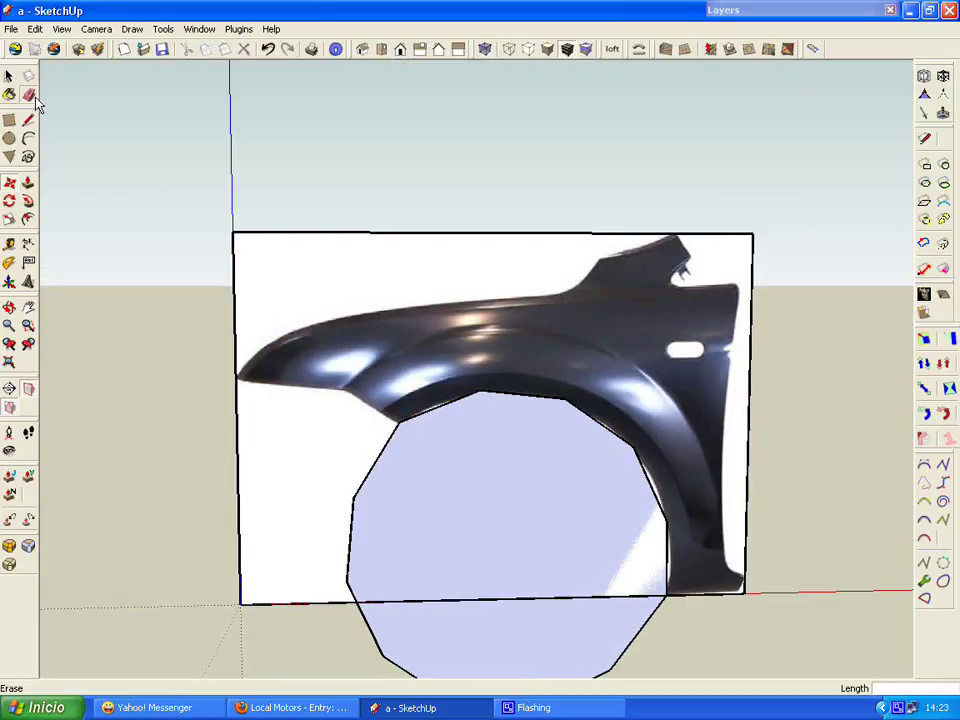
{"action": "scroll", "coordinate": [345, 450], "scroll_direction": "down", "scroll_amount": 1}
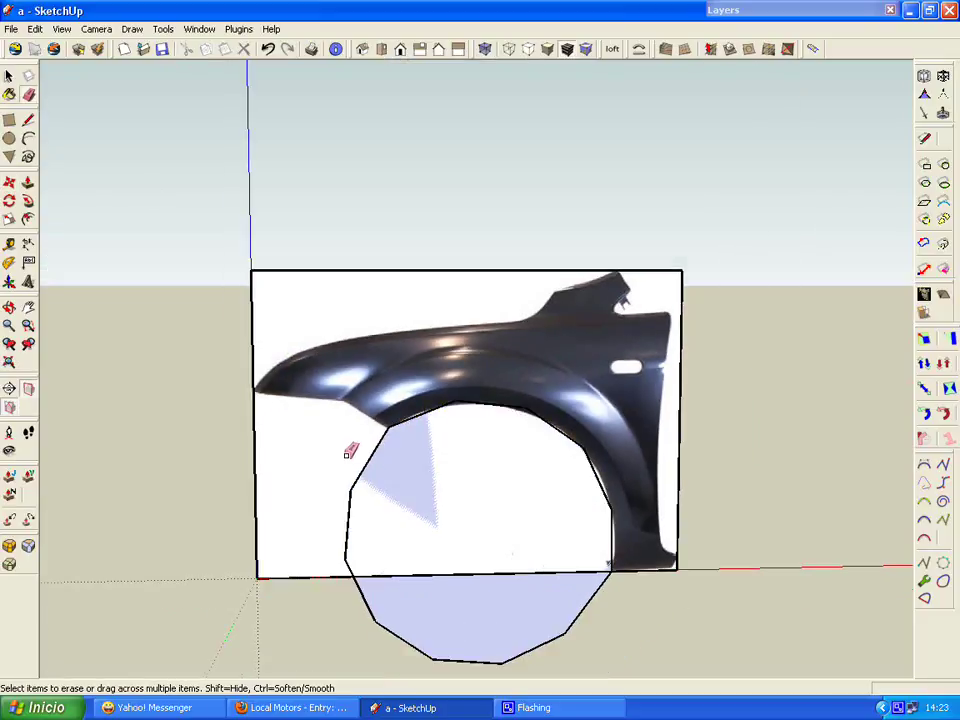
Step: Offset the wheel-arch outline outward to form a band around the arch
{"action": "left_click", "coordinate": [350, 553]}
{"action": "left_click", "coordinate": [268, 49]}
{"action": "key", "text": "space"}
{"action": "scroll", "coordinate": [352, 421], "scroll_direction": "up", "scroll_amount": 2}
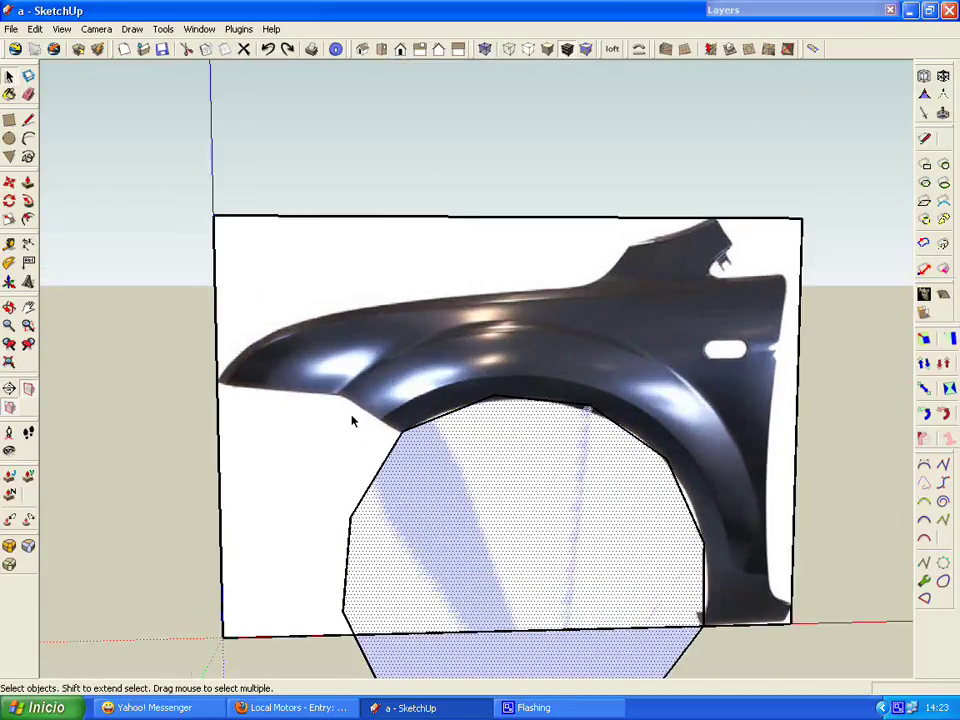
{"action": "scroll", "coordinate": [352, 421], "scroll_direction": "up", "scroll_amount": 3}
{"action": "key", "text": "s"}
{"action": "scroll", "coordinate": [328, 379], "scroll_direction": "down", "scroll_amount": 2}
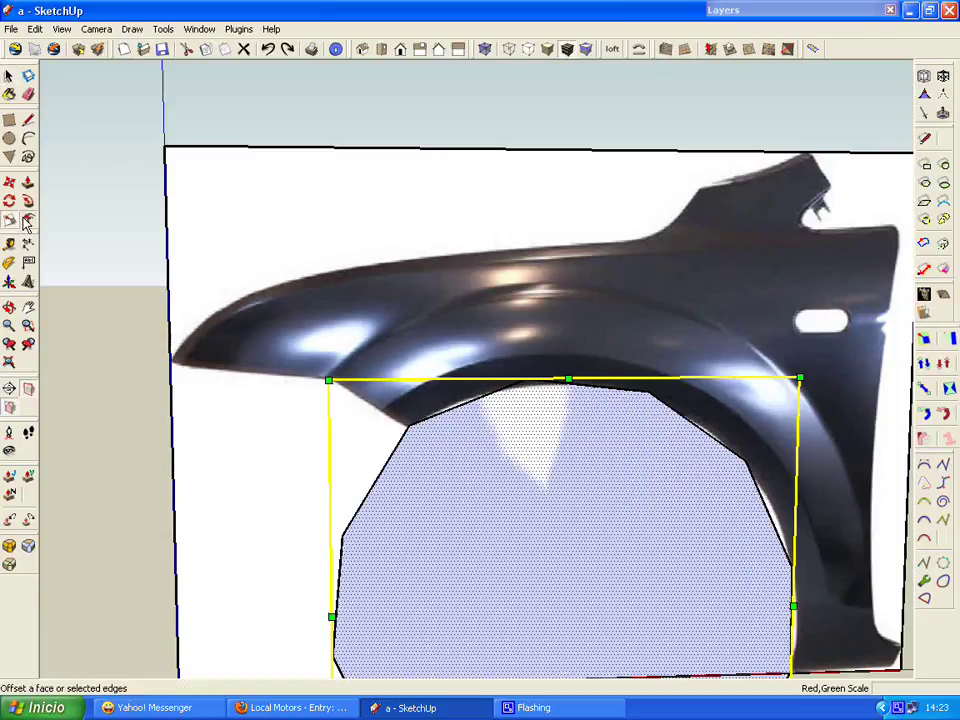
{"action": "left_click", "coordinate": [27, 222]}
{"action": "left_click", "coordinate": [413, 427]}
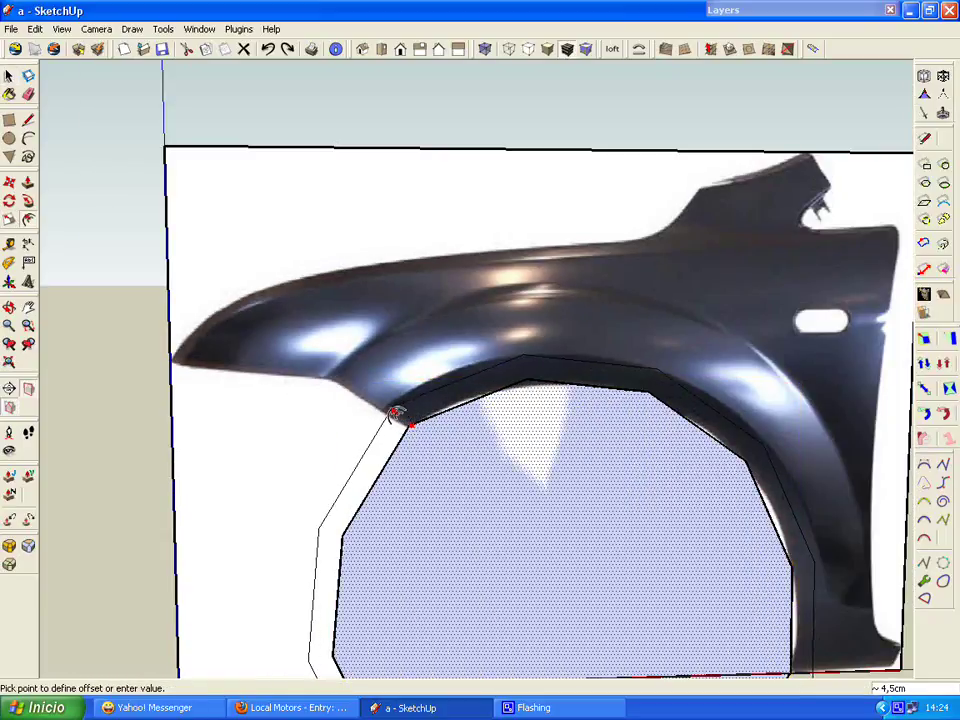
{"action": "left_click", "coordinate": [371, 411]}
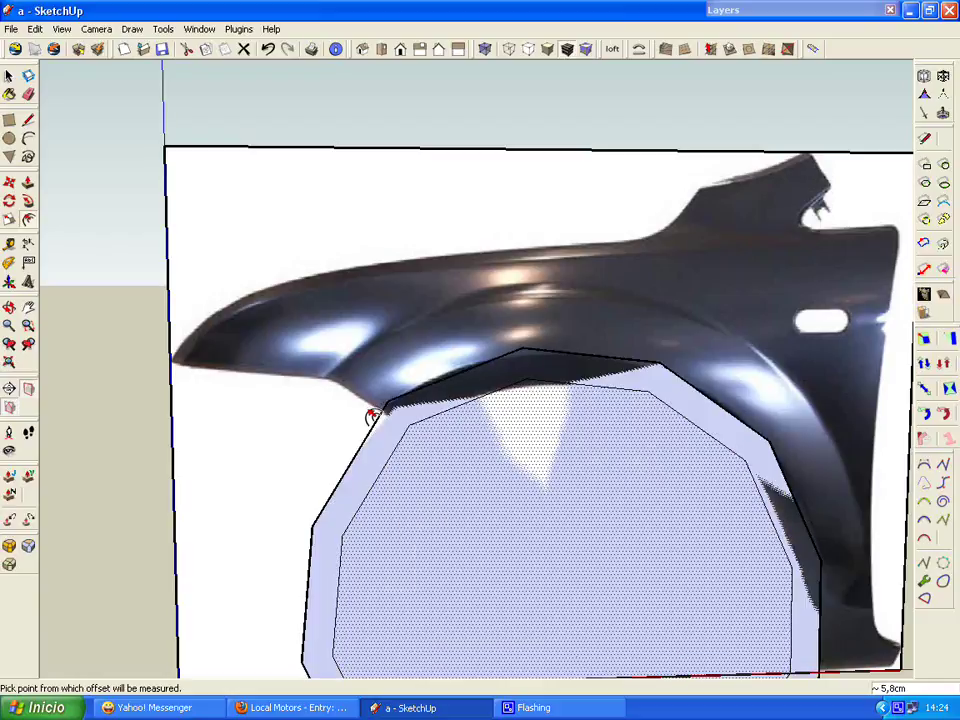
{"action": "scroll", "coordinate": [340, 395], "scroll_direction": "down", "scroll_amount": 3}
Step: Start a line from the red ground axis, then cancel it unfinished
{"action": "left_click", "coordinate": [28, 119]}
{"action": "scroll", "coordinate": [600, 536], "scroll_direction": "up", "scroll_amount": 1}
{"action": "left_click", "coordinate": [603, 550]}
{"action": "scroll", "coordinate": [604, 551], "scroll_direction": "up", "scroll_amount": 1}
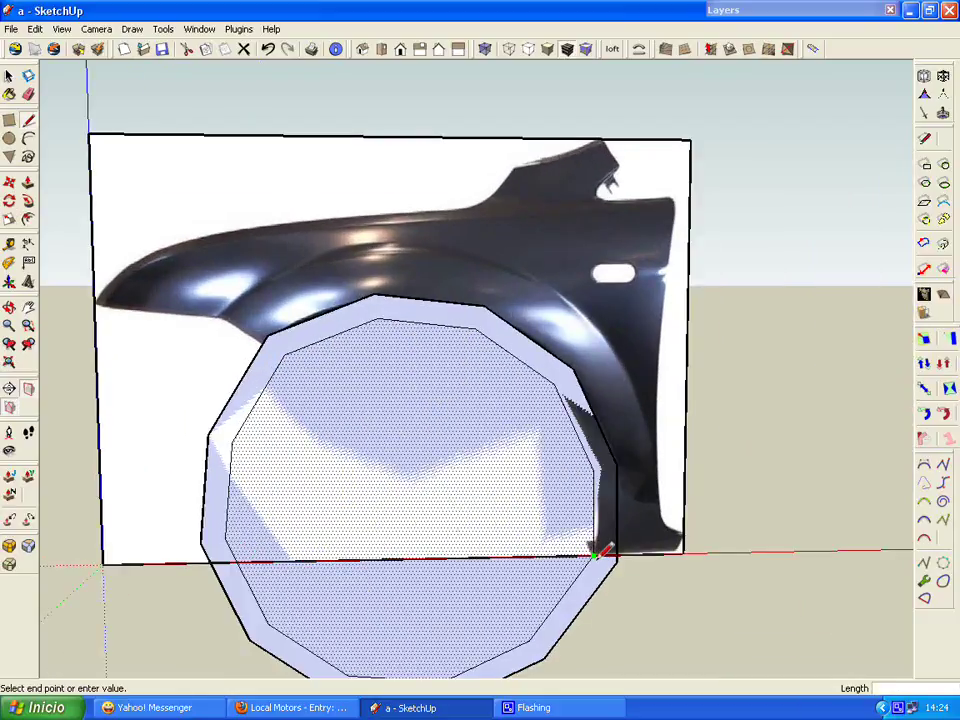
{"action": "scroll", "coordinate": [612, 555], "scroll_direction": "up", "scroll_amount": 3}
{"action": "scroll", "coordinate": [621, 550], "scroll_direction": "down", "scroll_amount": 2}
{"action": "scroll", "coordinate": [632, 540], "scroll_direction": "down", "scroll_amount": 2}
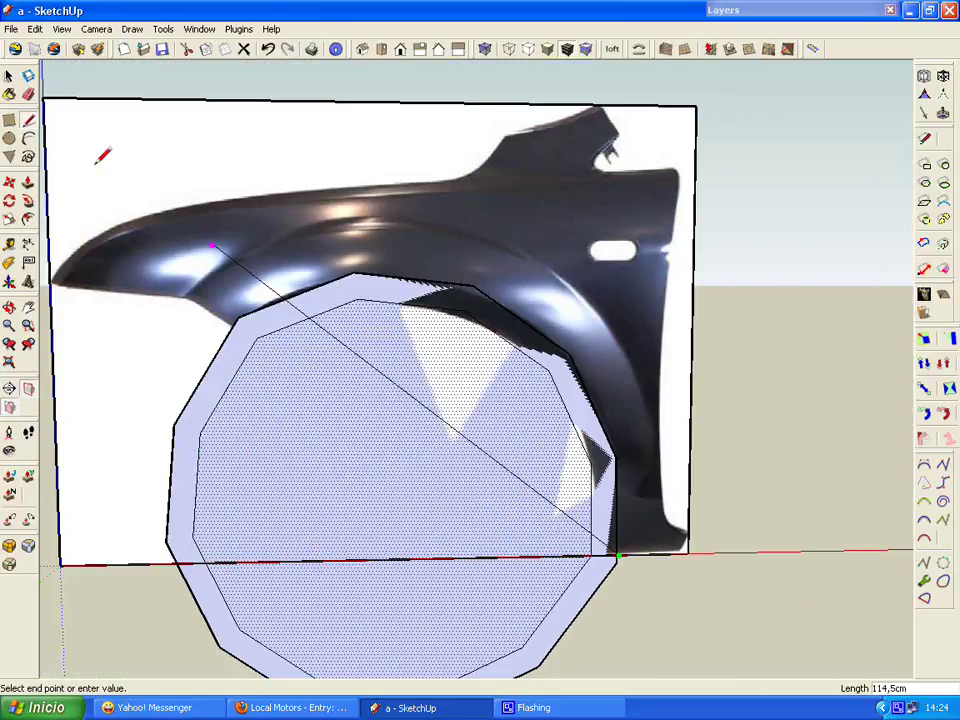
{"action": "key", "text": "Escape"}
{"action": "scroll", "coordinate": [240, 340], "scroll_direction": "up", "scroll_amount": 4}
{"action": "scroll", "coordinate": [232, 325], "scroll_direction": "up", "scroll_amount": 1}
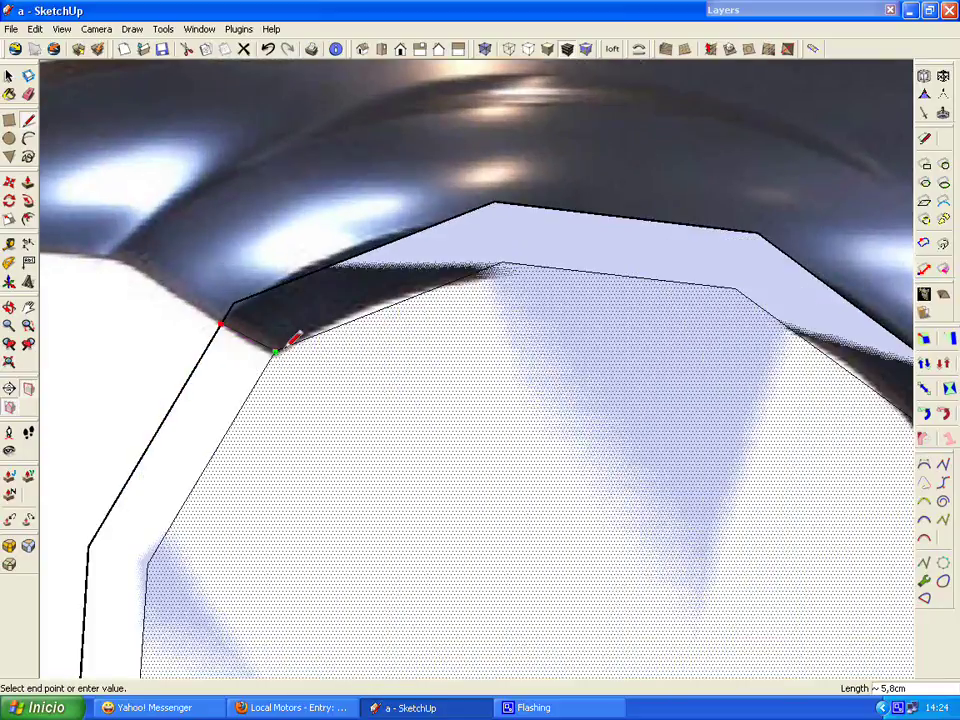
{"action": "scroll", "coordinate": [293, 340], "scroll_direction": "down", "scroll_amount": 4}
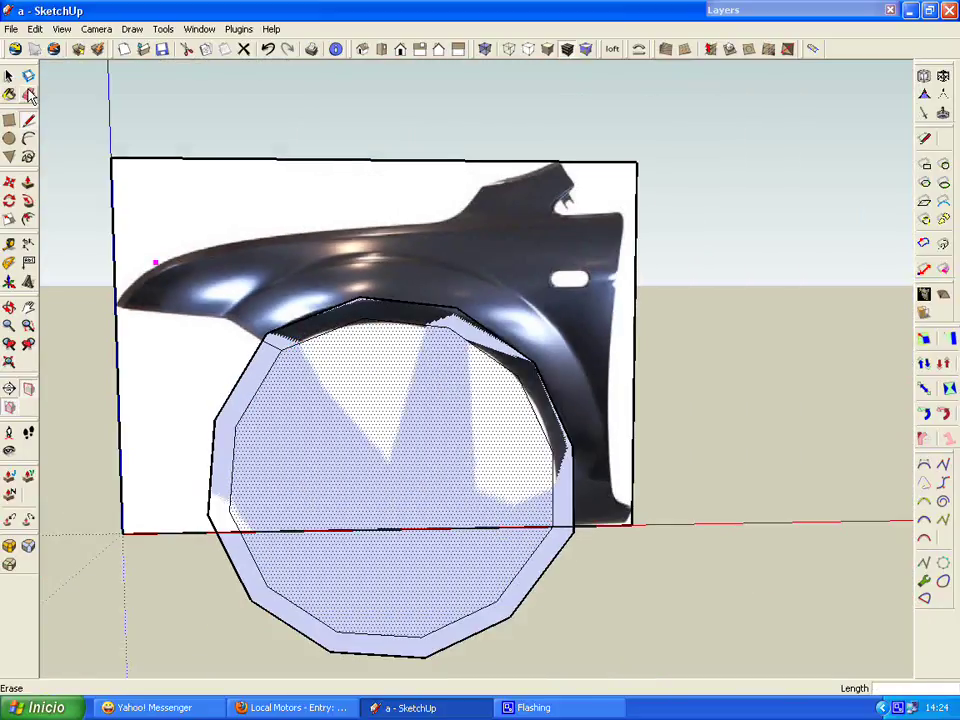
Step: Erase the arch's inner face and the stray lines below the fender
{"action": "left_click", "coordinate": [29, 95]}
{"action": "left_click", "coordinate": [222, 395]}
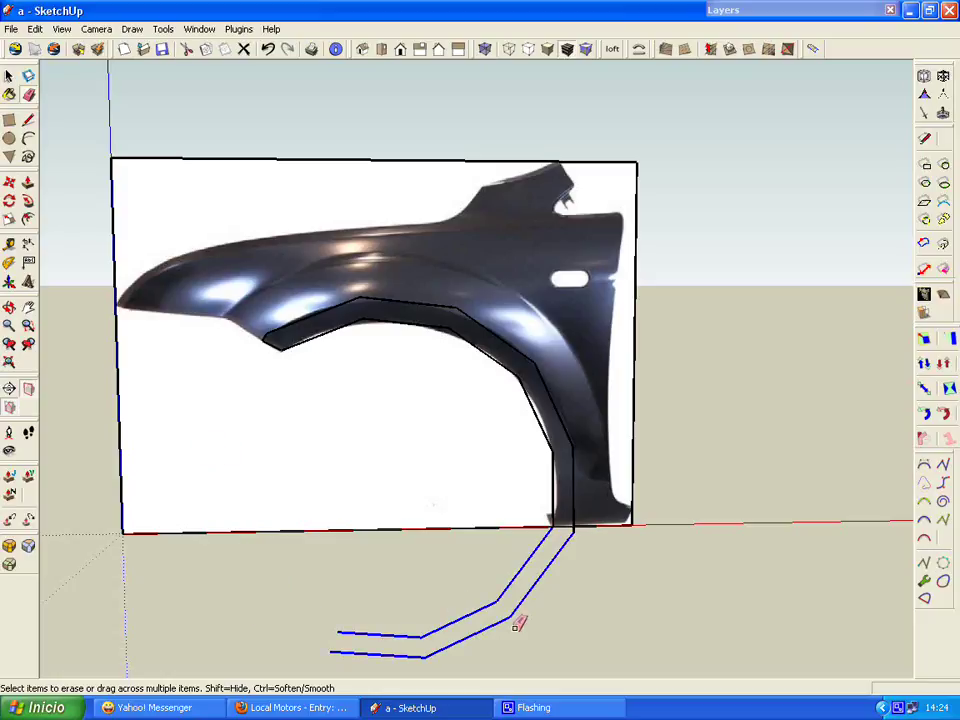
{"action": "left_click_drag", "start_coordinate": [516, 625], "coordinate": [585, 450]}
{"action": "scroll", "coordinate": [575, 546], "scroll_direction": "up", "scroll_amount": 3}
Step: Close the strip's bottom with a line and delete the stub edge below the ground
{"action": "left_click", "coordinate": [28, 120]}
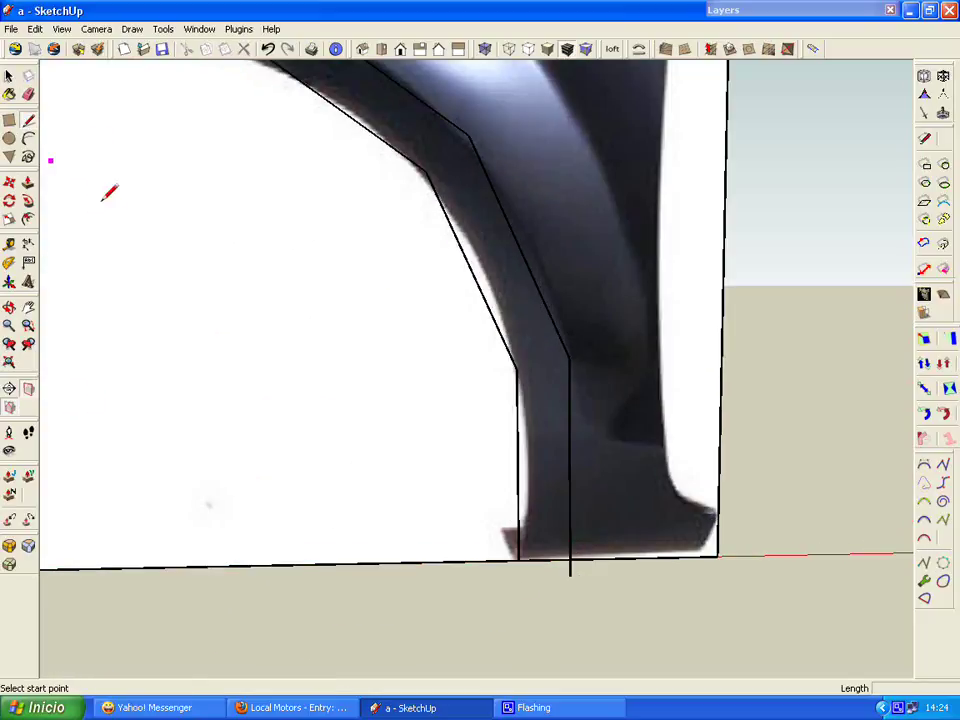
{"action": "scroll", "coordinate": [548, 573], "scroll_direction": "up", "scroll_amount": 2}
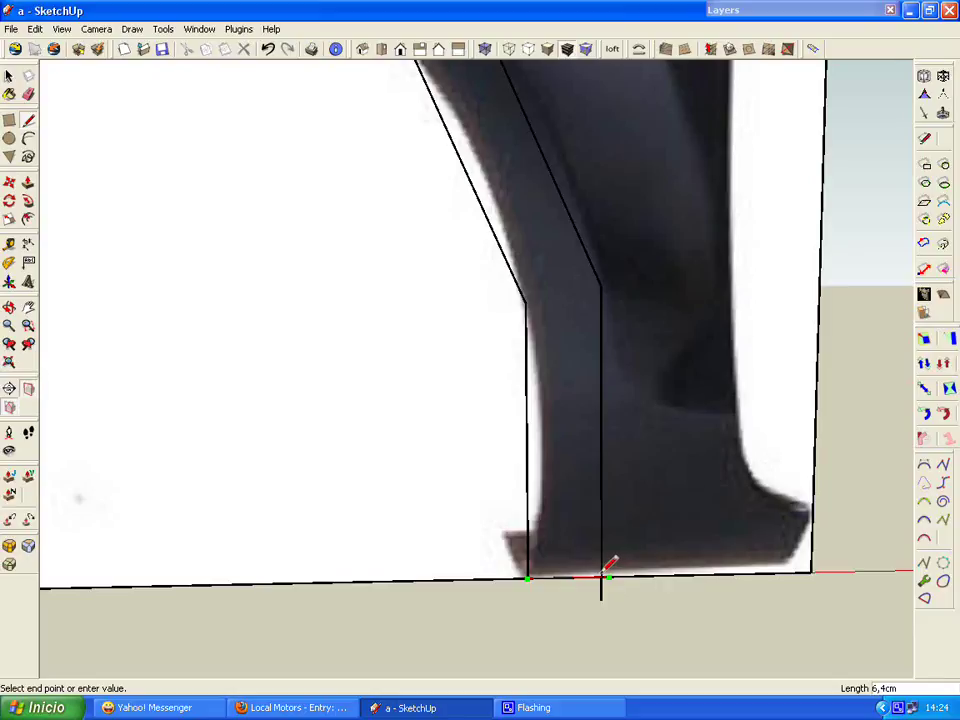
{"action": "left_click", "coordinate": [604, 575]}
{"action": "scroll", "coordinate": [603, 575], "scroll_direction": "up", "scroll_amount": 3}
{"action": "right_click", "coordinate": [604, 612]}
{"action": "left_click", "coordinate": [632, 313]}
{"action": "scroll", "coordinate": [633, 509], "scroll_direction": "down", "scroll_amount": 1}
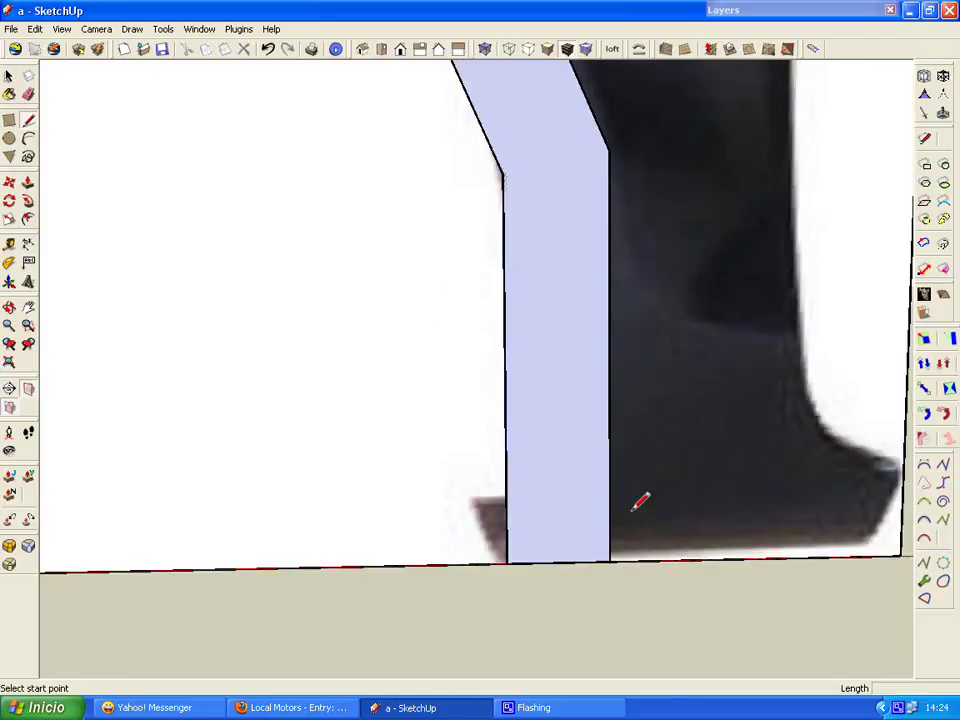
{"action": "scroll", "coordinate": [633, 509], "scroll_direction": "down", "scroll_amount": 3}
{"action": "scroll", "coordinate": [600, 480], "scroll_direction": "down", "scroll_amount": 2}
{"action": "scroll", "coordinate": [245, 288], "scroll_direction": "up", "scroll_amount": 4}
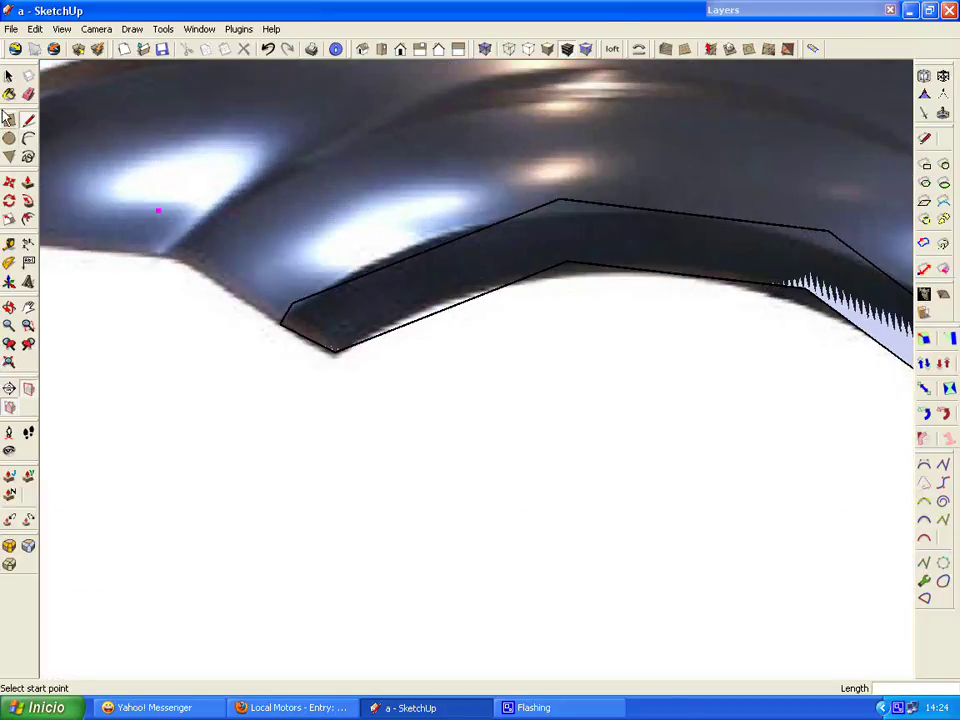
Step: Move the strip's front corner and top vertex onto the fender outline, then select the strip
{"action": "left_click", "coordinate": [9, 183]}
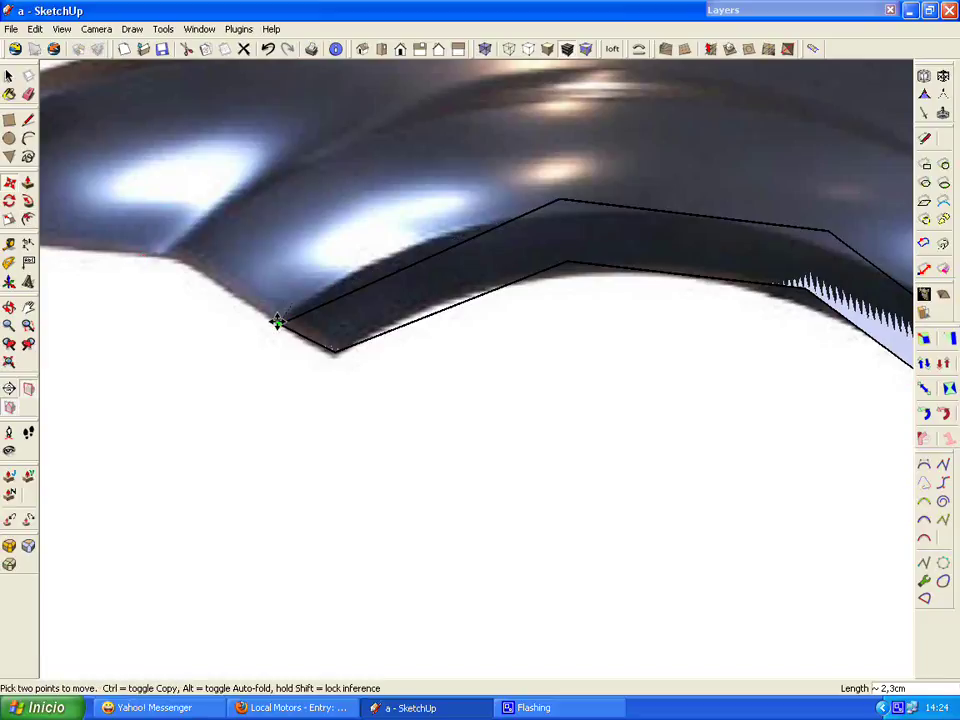
{"action": "left_click", "coordinate": [277, 322]}
{"action": "scroll", "coordinate": [277, 325], "scroll_direction": "down", "scroll_amount": 1}
{"action": "left_click", "coordinate": [510, 233]}
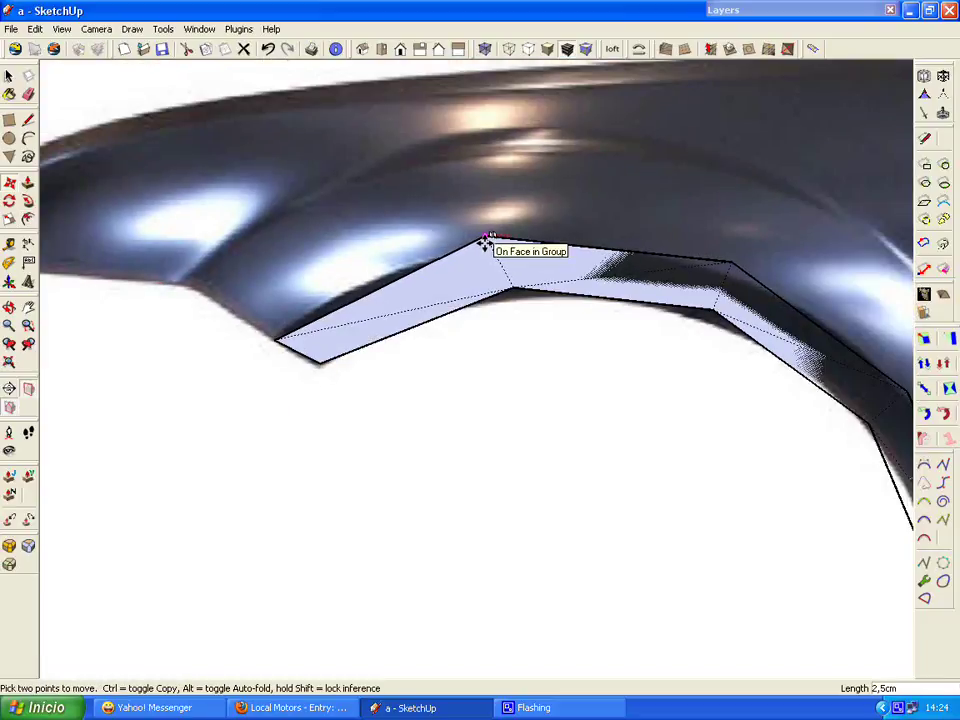
{"action": "left_click", "coordinate": [485, 243]}
{"action": "scroll", "coordinate": [270, 334], "scroll_direction": "up", "scroll_amount": 1}
{"action": "scroll", "coordinate": [266, 329], "scroll_direction": "up", "scroll_amount": 2}
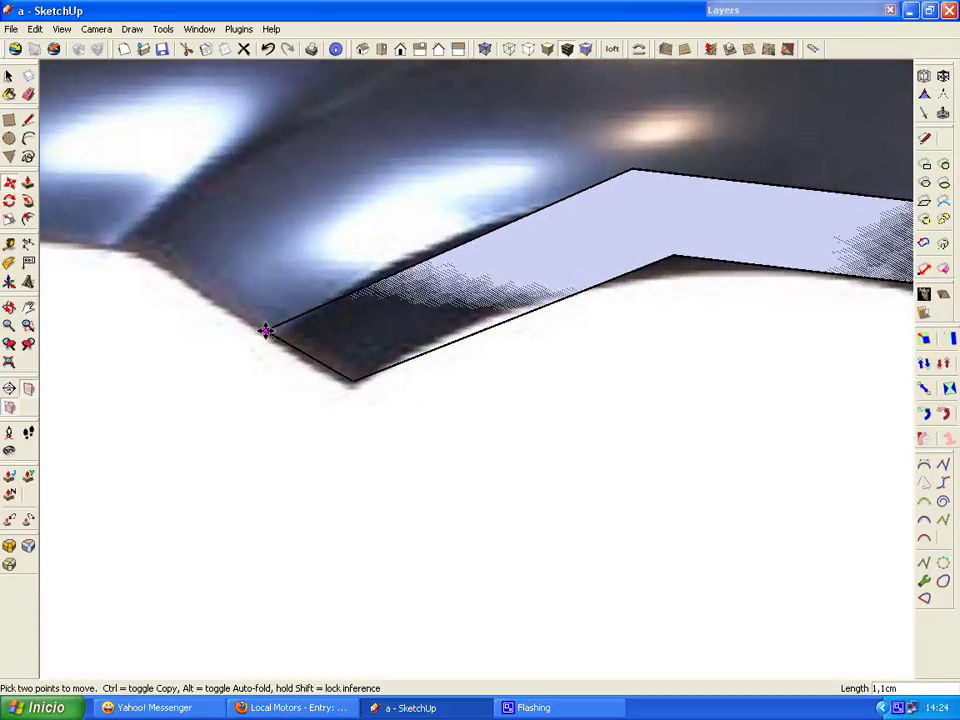
{"action": "scroll", "coordinate": [261, 330], "scroll_direction": "down", "scroll_amount": 2}
{"action": "scroll", "coordinate": [260, 331], "scroll_direction": "down", "scroll_amount": 3}
{"action": "left_click", "coordinate": [8, 76]}
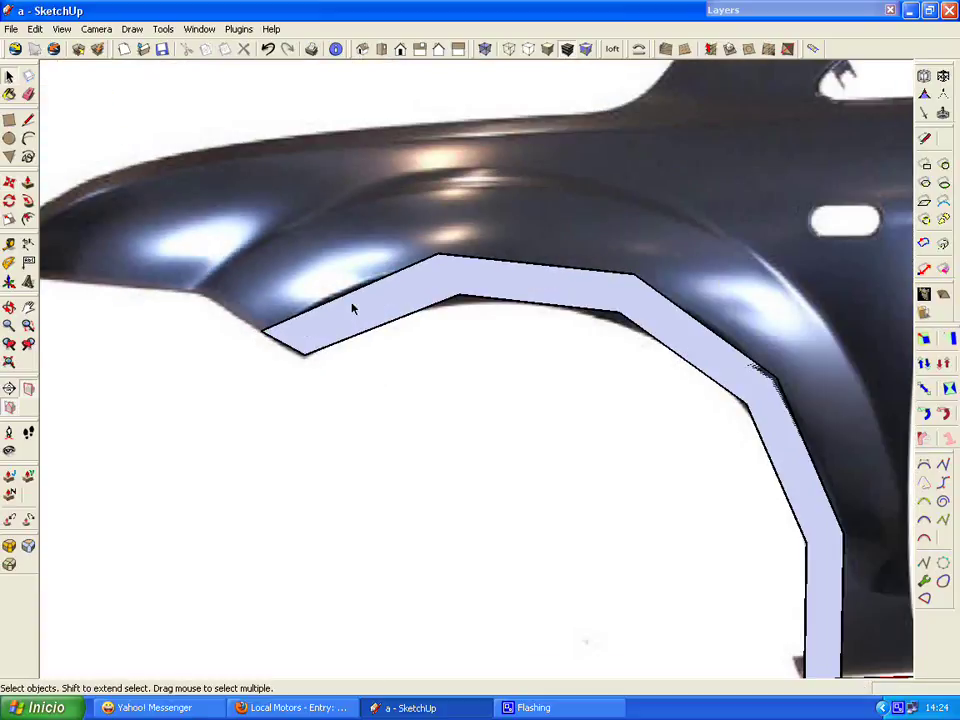
{"action": "left_click", "coordinate": [365, 323]}
Step: Deselect the face, try offsetting the strip's edge, then cancel the offset
{"action": "left_click", "coordinate": [478, 295], "text": "ctrl+shift"}
{"action": "scroll", "coordinate": [588, 343], "scroll_direction": "down", "scroll_amount": 3}
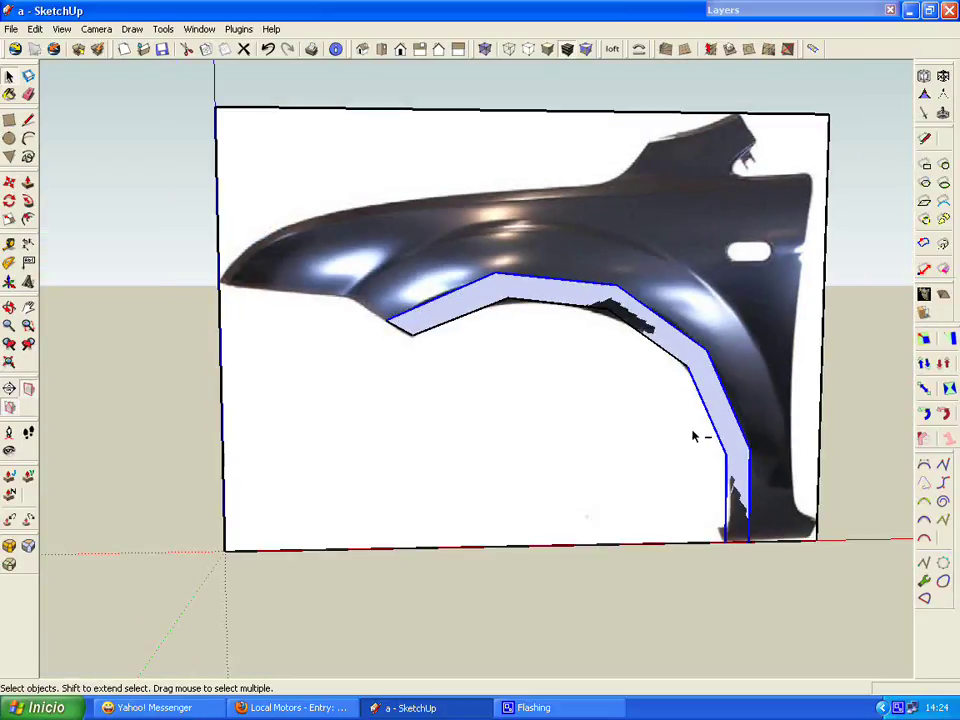
{"action": "scroll", "coordinate": [692, 435], "scroll_direction": "up", "scroll_amount": 2}
{"action": "scroll", "coordinate": [330, 275], "scroll_direction": "up", "scroll_amount": 3}
{"action": "scroll", "coordinate": [330, 275], "scroll_direction": "up", "scroll_amount": 2}
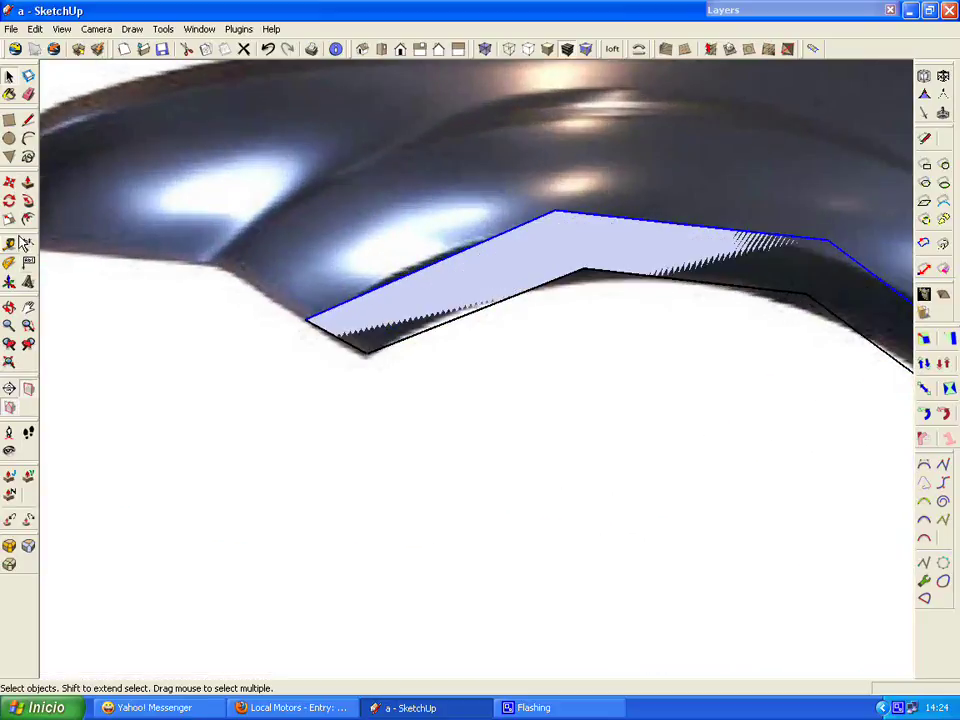
{"action": "key", "text": "f"}
{"action": "left_click", "coordinate": [386, 290]}
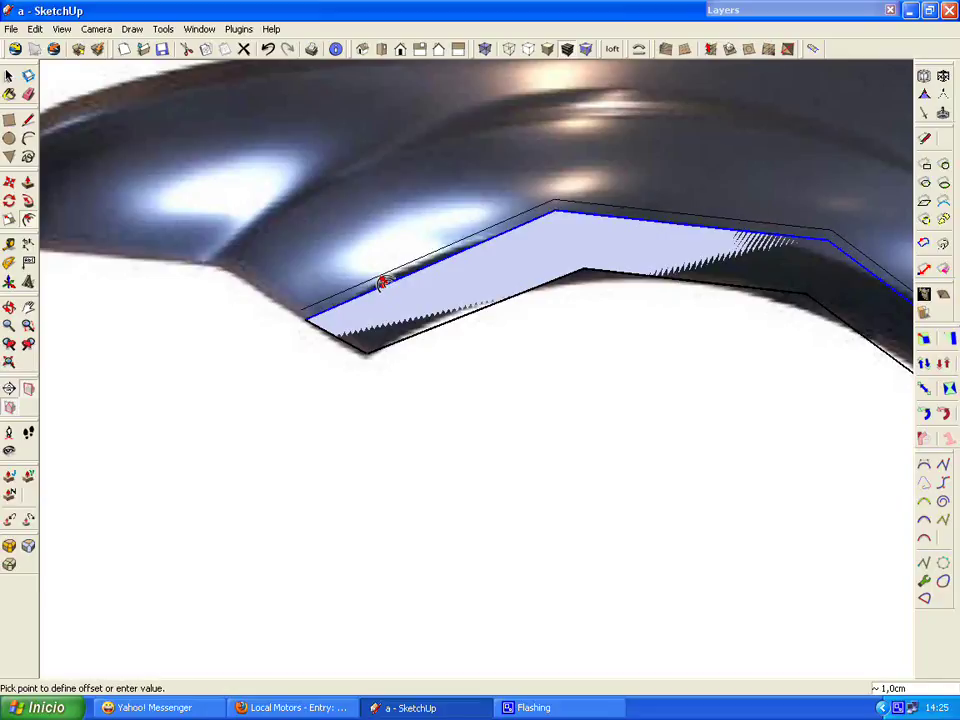
{"action": "key", "text": "Escape"}
{"action": "scroll", "coordinate": [117, 183], "scroll_direction": "up", "scroll_amount": 1}
Step: Draw a new edge along the flashing strip's rear side
{"action": "key", "text": "l"}
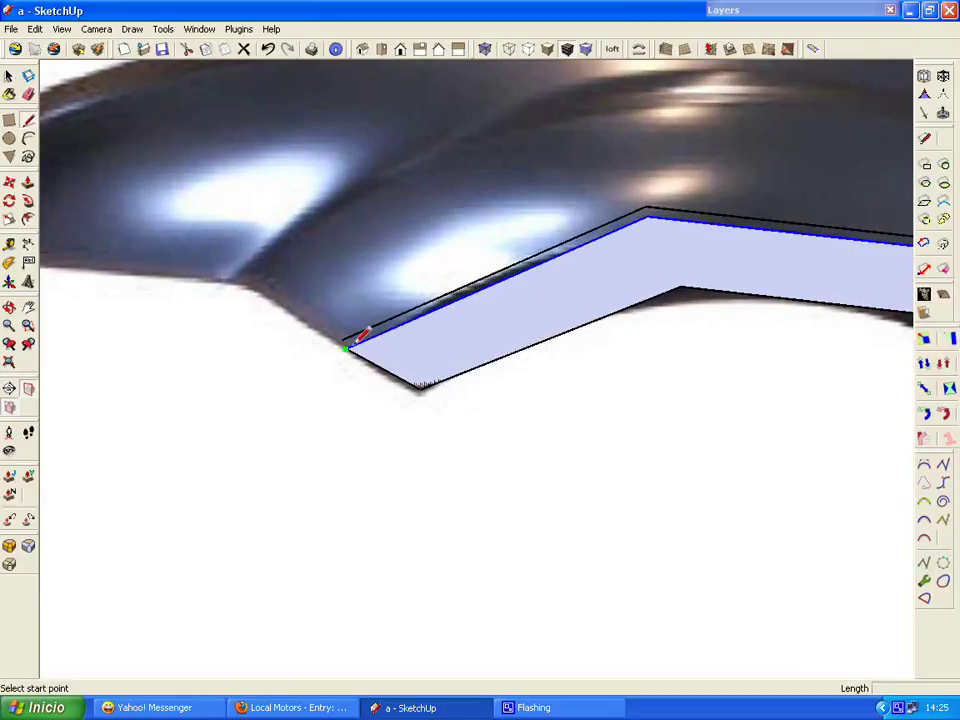
{"action": "scroll", "coordinate": [310, 333], "scroll_direction": "down", "scroll_amount": 4}
{"action": "scroll", "coordinate": [686, 574], "scroll_direction": "up", "scroll_amount": 3}
{"action": "scroll", "coordinate": [653, 561], "scroll_direction": "up", "scroll_amount": 2}
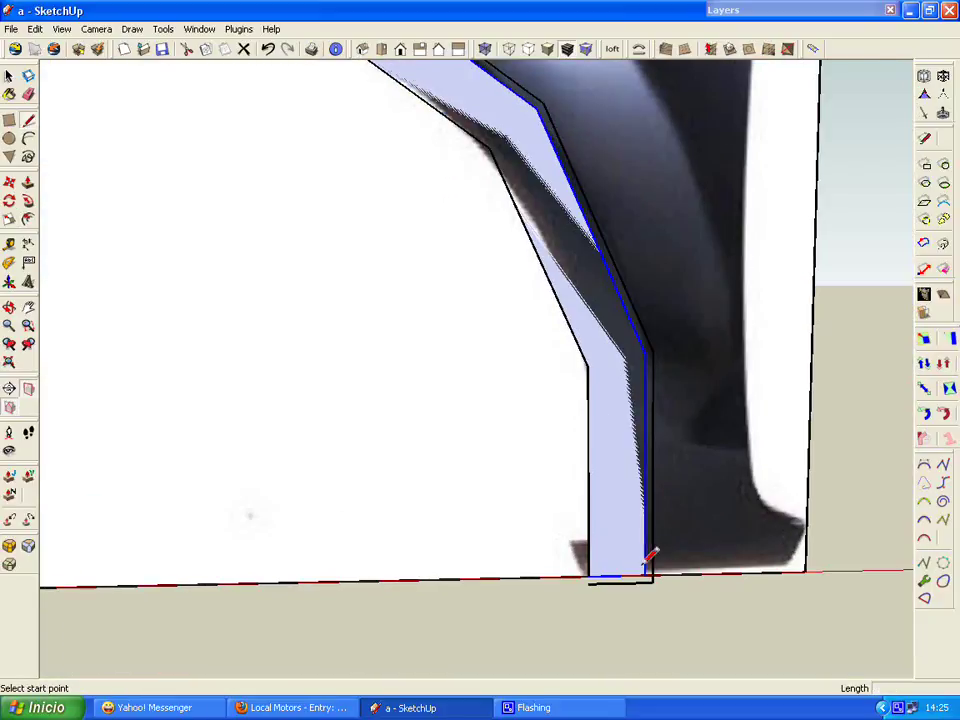
{"action": "scroll", "coordinate": [650, 566], "scroll_direction": "up", "scroll_amount": 2}
{"action": "left_click", "coordinate": [647, 571]}
{"action": "key", "text": "Escape"}
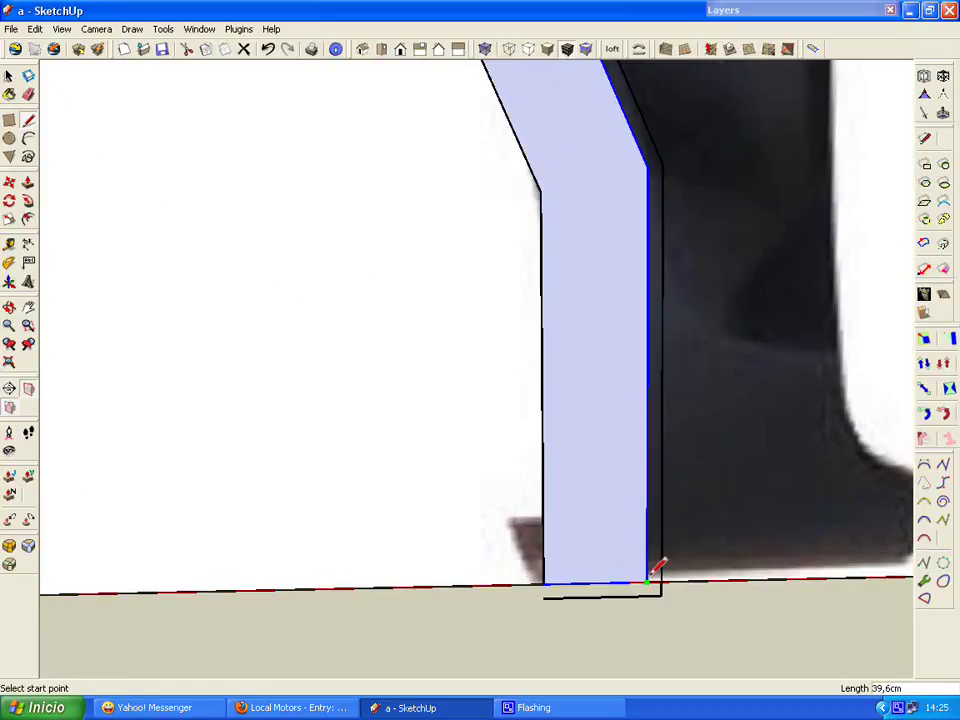
{"action": "left_click", "coordinate": [661, 577]}
Step: Erase the leftover stub and view the flashing from below
{"action": "left_click", "coordinate": [29, 95]}
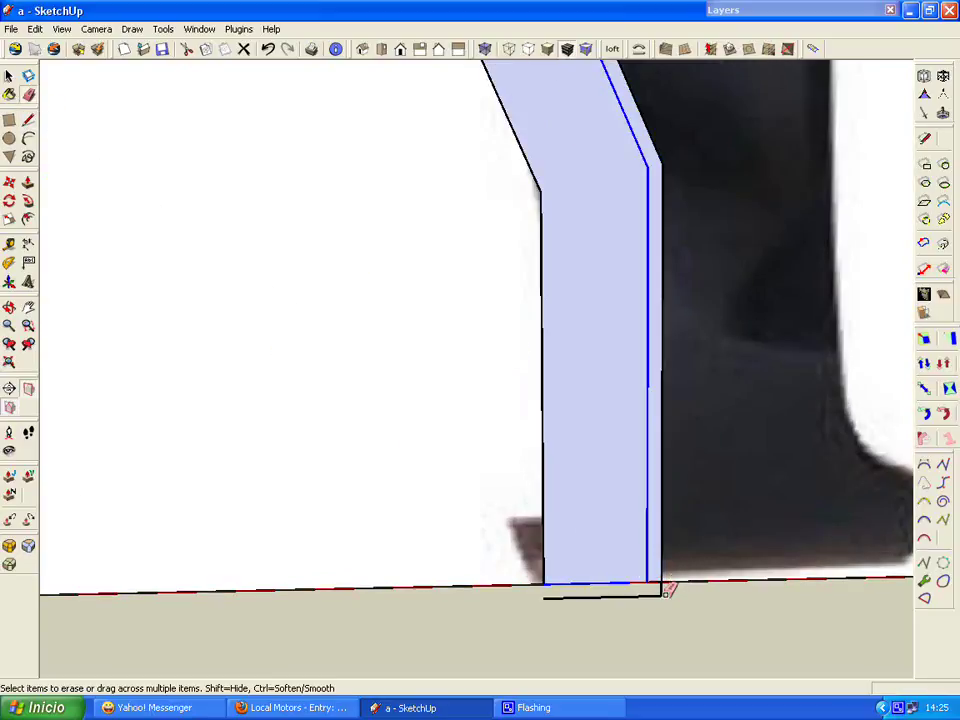
{"action": "scroll", "coordinate": [722, 597], "scroll_direction": "down", "scroll_amount": 2}
{"action": "scroll", "coordinate": [724, 596], "scroll_direction": "down", "scroll_amount": 2}
{"action": "mouse_move", "coordinate": [724, 596]}
{"action": "middle_mouse_down"}
{"action": "mouse_move", "coordinate": [135, 281]}
{"action": "mouse_move", "coordinate": [64, 222]}
{"action": "middle_mouse_up"}
Step: Move the strip's front tip so it snaps onto its endpoint
{"action": "key", "text": "m"}
{"action": "scroll", "coordinate": [228, 282], "scroll_direction": "up", "scroll_amount": 5}
{"action": "left_click", "coordinate": [228, 282]}
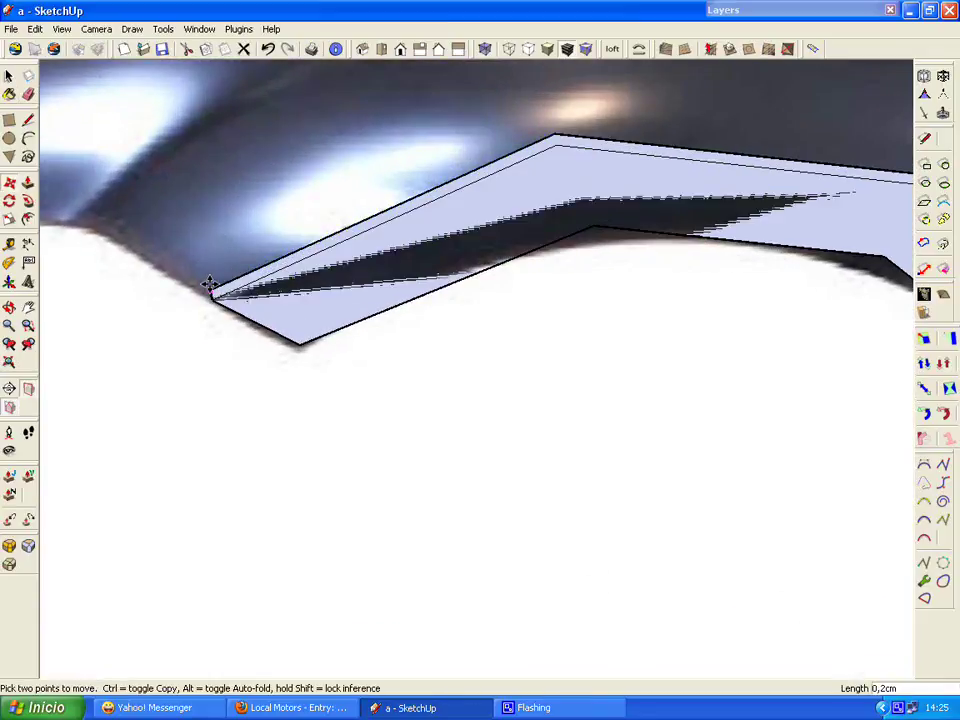
{"action": "scroll", "coordinate": [192, 288], "scroll_direction": "up", "scroll_amount": 3}
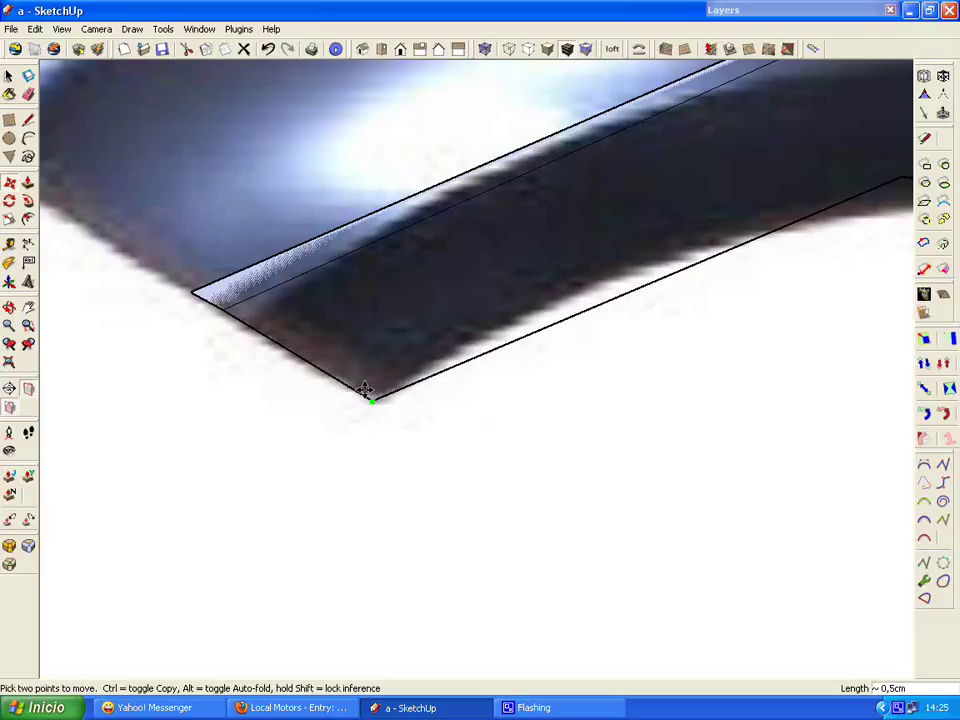
{"action": "left_click", "coordinate": [222, 311]}
{"action": "scroll", "coordinate": [403, 354], "scroll_direction": "down", "scroll_amount": 3}
{"action": "scroll", "coordinate": [253, 261], "scroll_direction": "down", "scroll_amount": 2}
{"action": "key", "text": "l"}
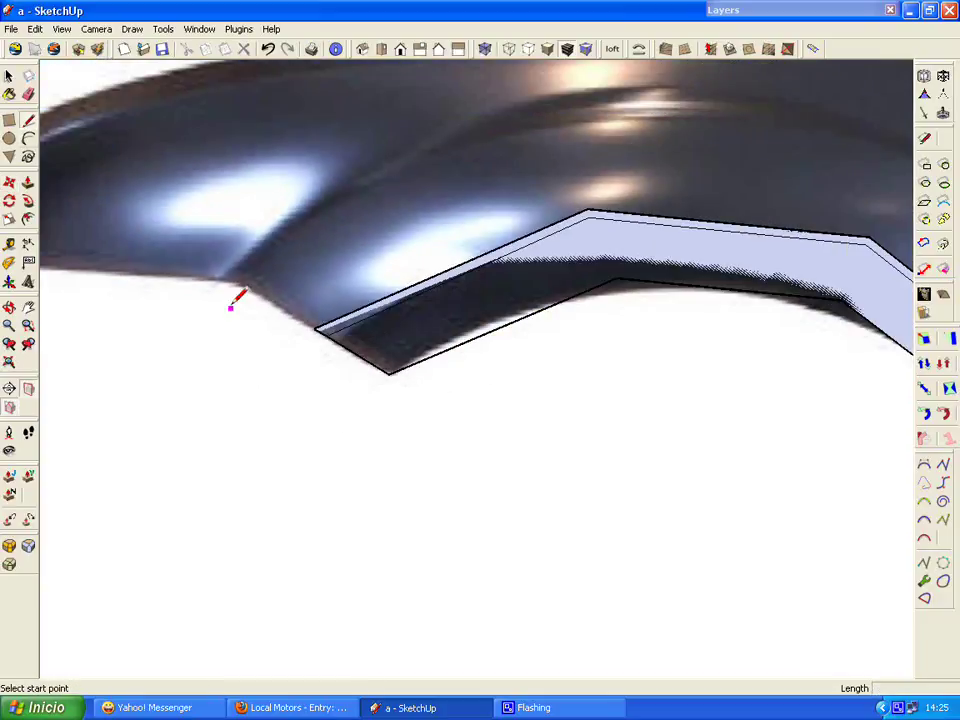
{"action": "scroll", "coordinate": [237, 283], "scroll_direction": "up", "scroll_amount": 1}
Step: Copy the flashing outline edges with Ctrl-Move and place the copy above the flashing
{"action": "left_click", "coordinate": [8, 76]}
{"action": "scroll", "coordinate": [338, 333], "scroll_direction": "down", "scroll_amount": 3}
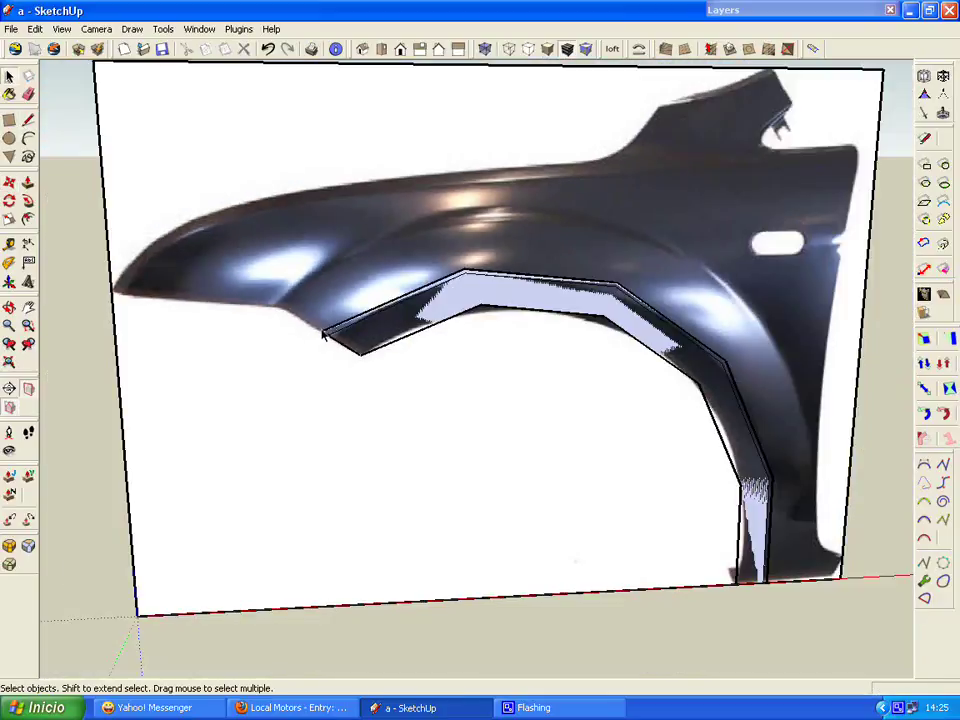
{"action": "scroll", "coordinate": [338, 333], "scroll_direction": "up", "scroll_amount": 3}
{"action": "scroll", "coordinate": [593, 243], "scroll_direction": "down", "scroll_amount": 2}
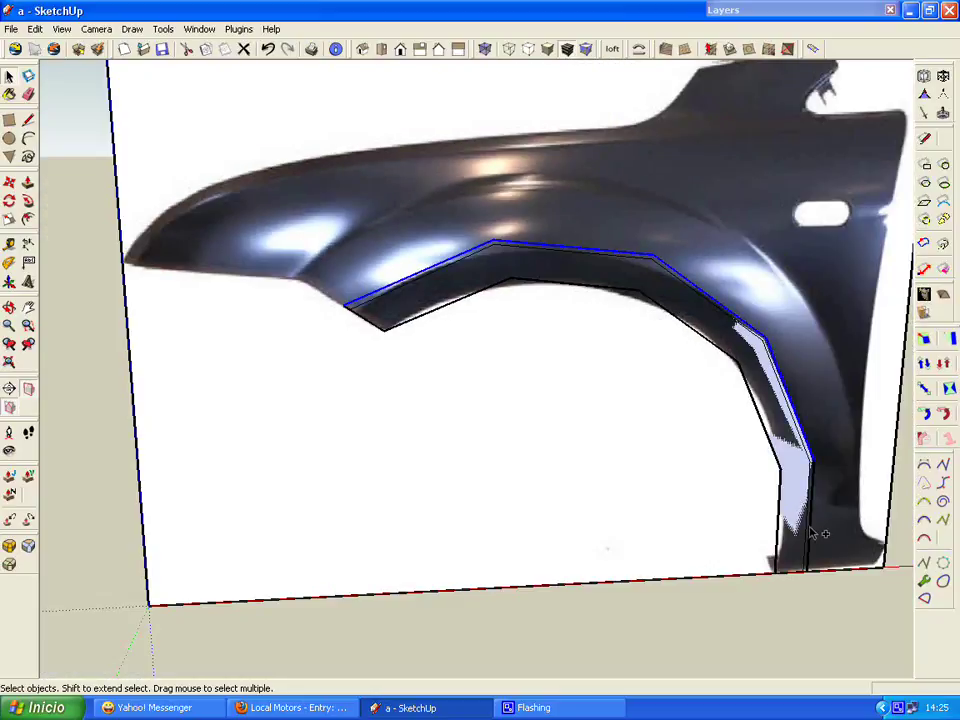
{"action": "left_click", "coordinate": [9, 183]}
{"action": "key", "text": "ctrl"}
{"action": "left_click", "coordinate": [350, 300]}
{"action": "scroll", "coordinate": [350, 300], "scroll_direction": "up", "scroll_amount": 2}
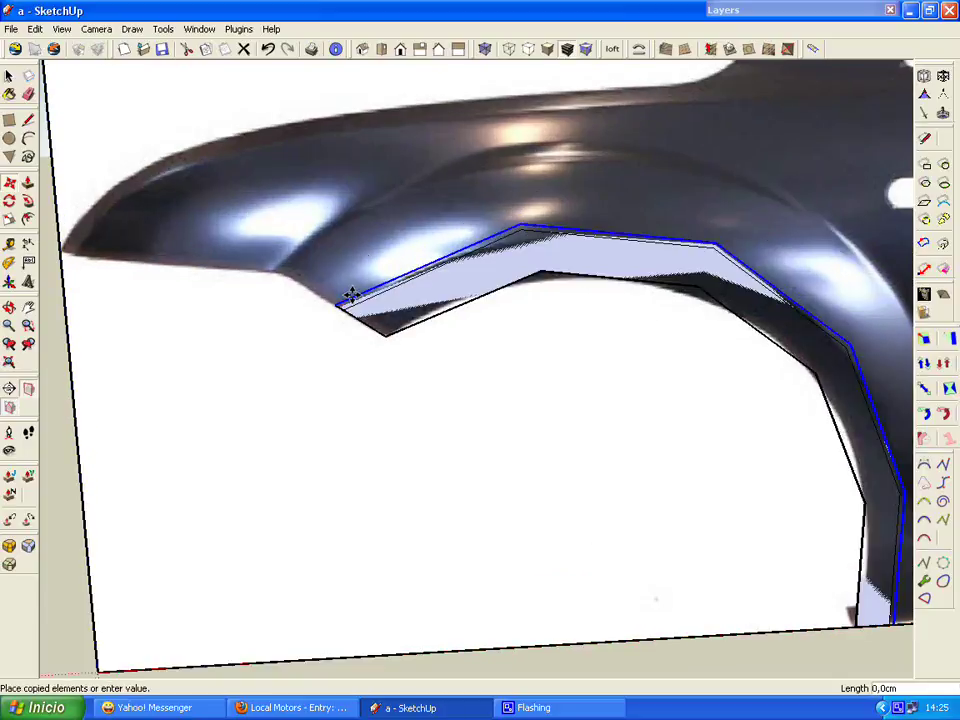
{"action": "left_click", "coordinate": [357, 216]}
{"action": "scroll", "coordinate": [341, 221], "scroll_direction": "down", "scroll_amount": 2}
Step: Enlarge the copied outline about 1.14 times with the Scale corner grip
{"action": "left_click", "coordinate": [10, 222]}
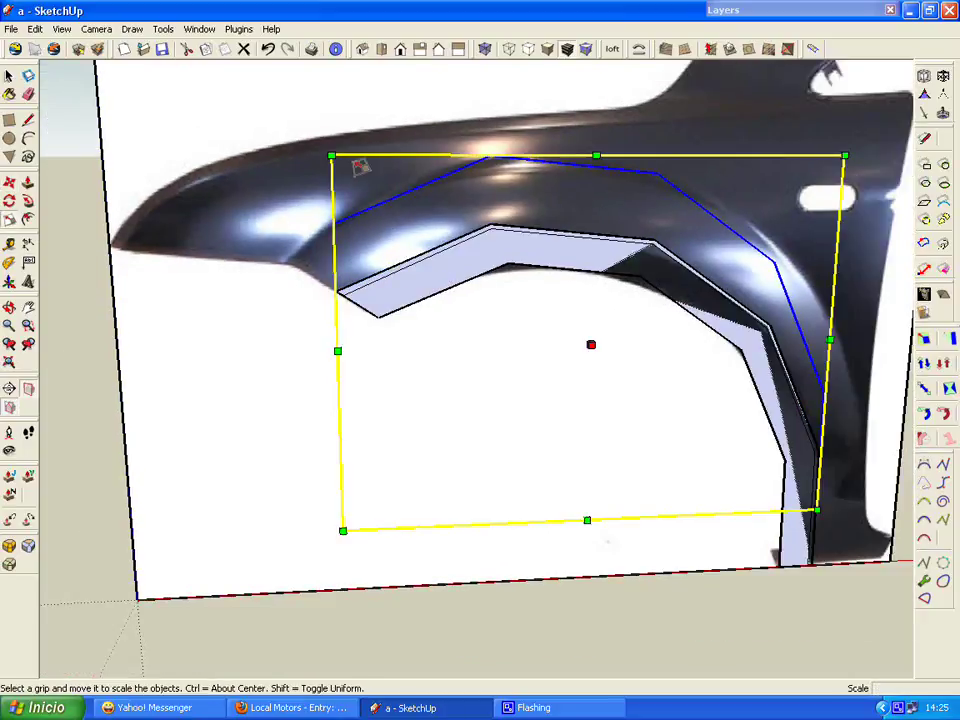
{"action": "left_click_drag", "start_coordinate": [324, 152], "coordinate": [282, 140]}
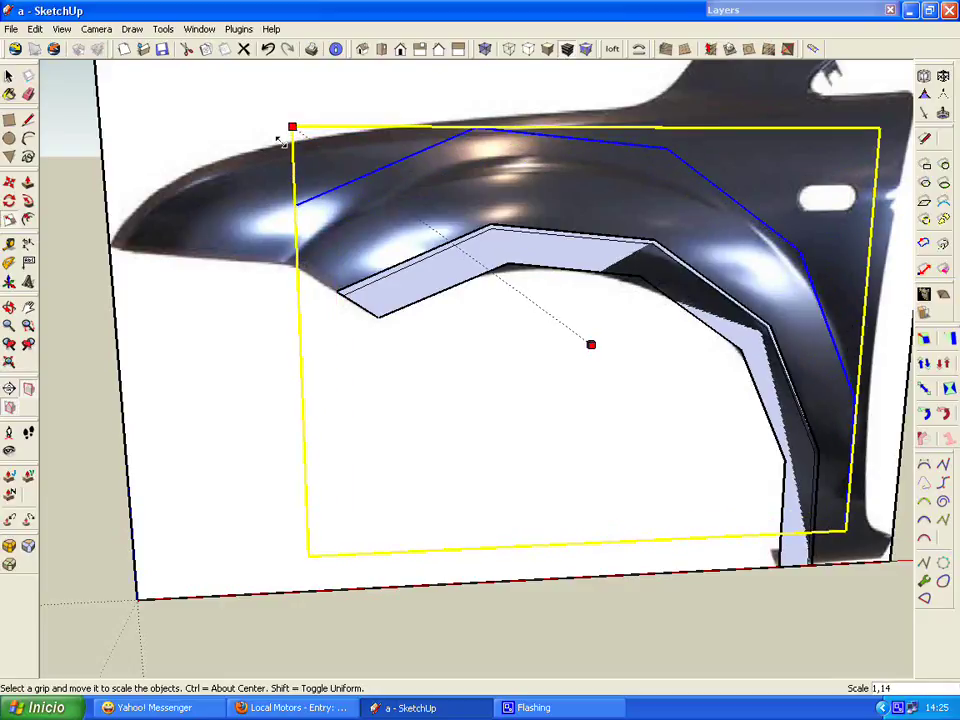
{"action": "left_click", "coordinate": [281, 140]}
{"action": "scroll", "coordinate": [279, 240], "scroll_direction": "down", "scroll_amount": 1}
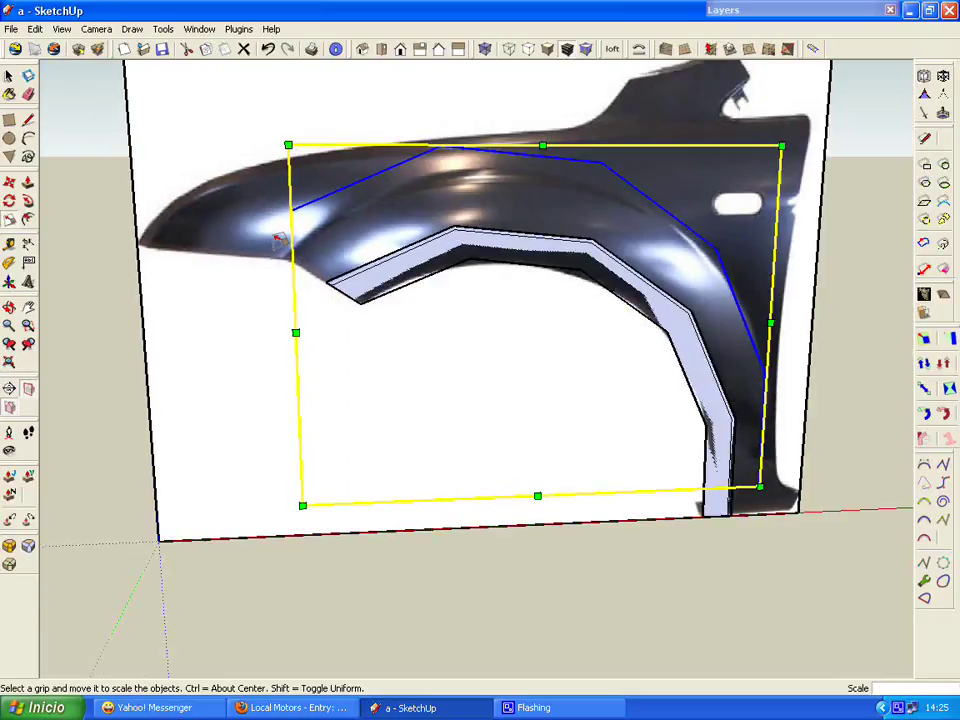
Step: Move the enlarged outline down and rotate it 6.8° about its left end
{"action": "key", "text": "m"}
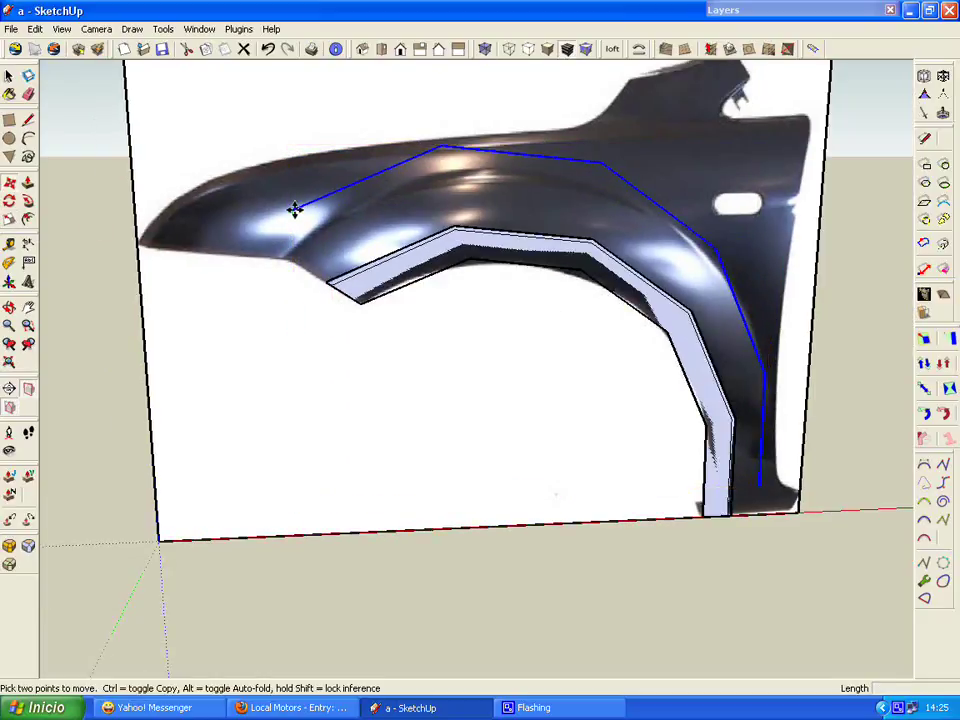
{"action": "left_click", "coordinate": [295, 209]}
{"action": "left_click", "coordinate": [9, 201]}
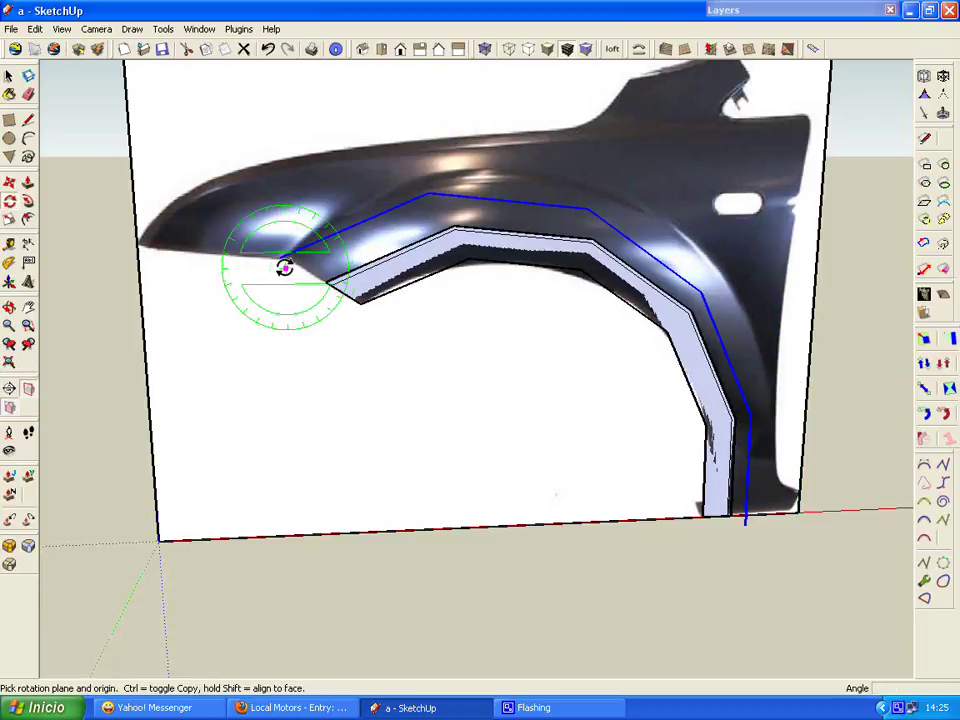
{"action": "left_click", "coordinate": [280, 258]}
{"action": "left_click", "coordinate": [745, 520]}
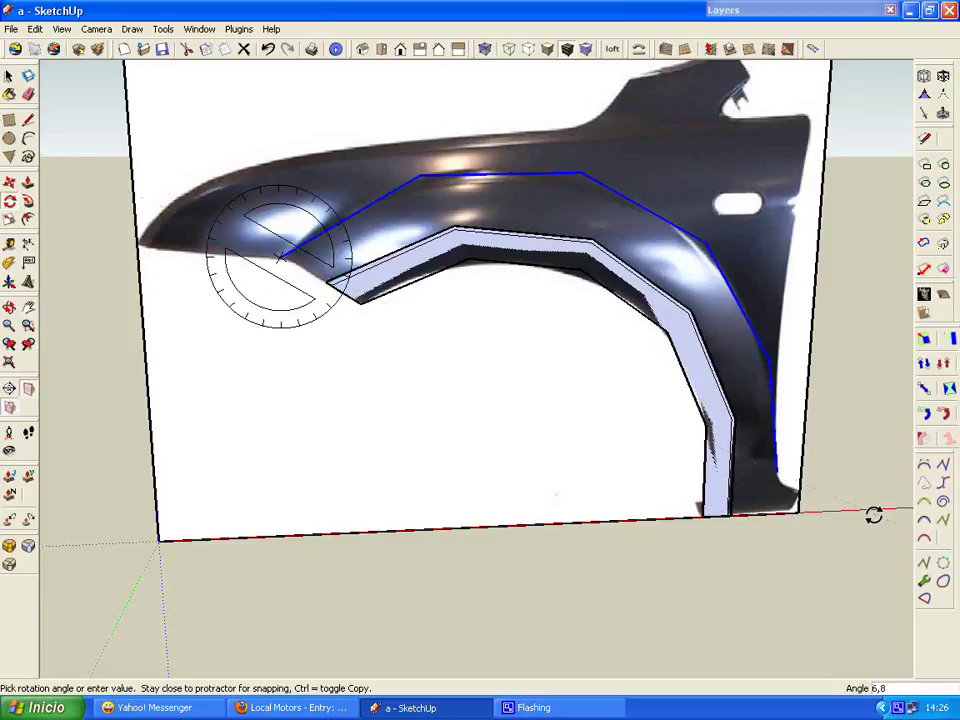
{"action": "left_click", "coordinate": [873, 514]}
{"action": "left_click", "coordinate": [28, 119]}
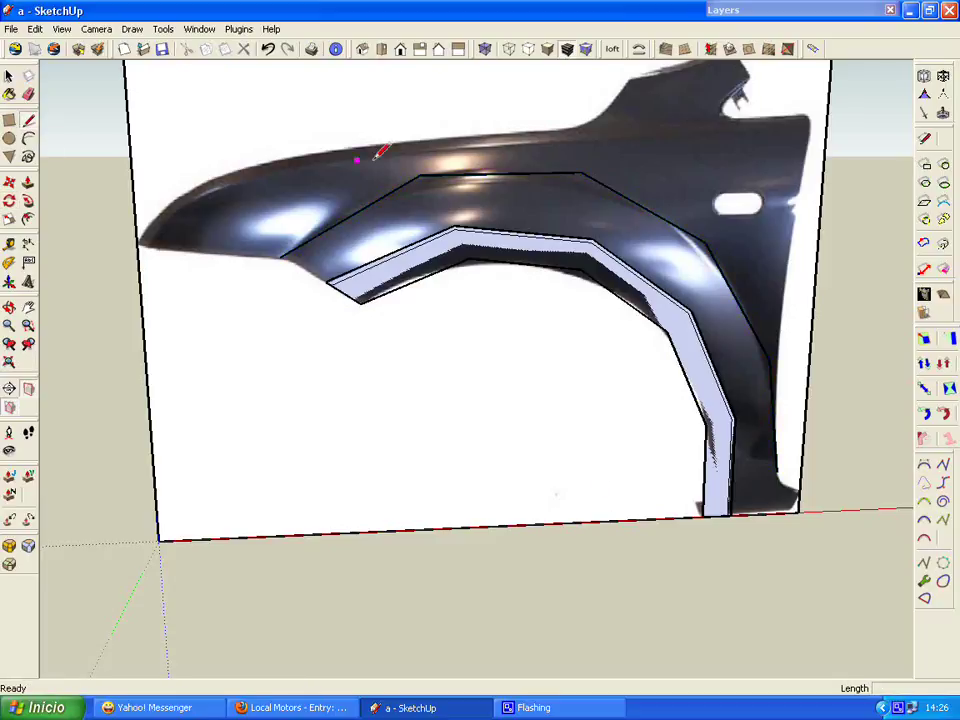
Step: Draw edges from outline vertices to flashing corners around the arch, down to its lower corner
{"action": "left_click", "coordinate": [454, 227]}
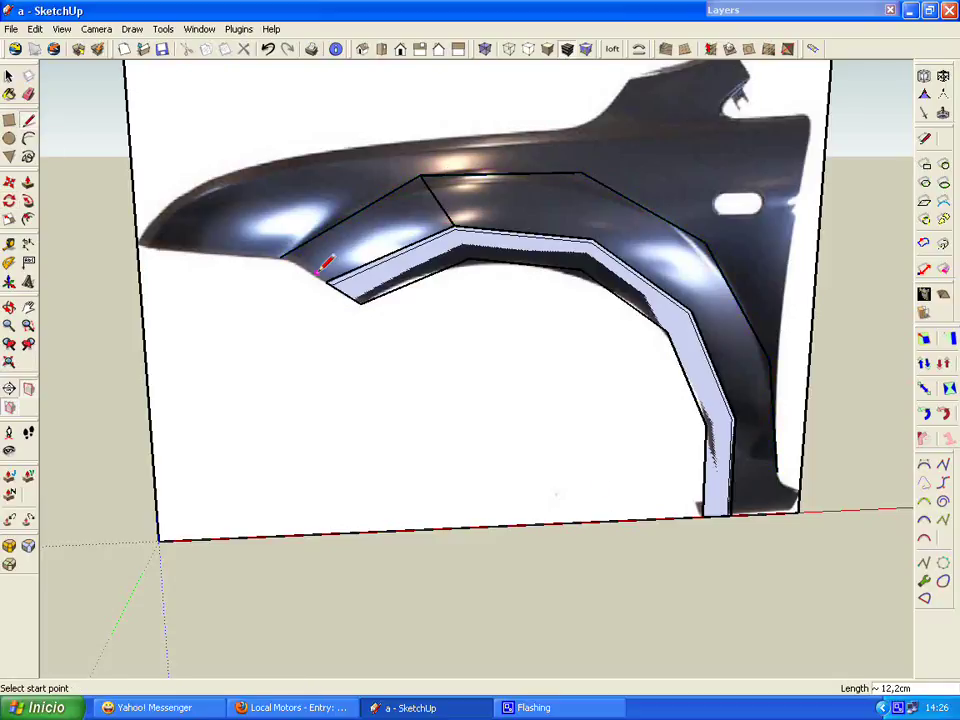
{"action": "left_click", "coordinate": [284, 253]}
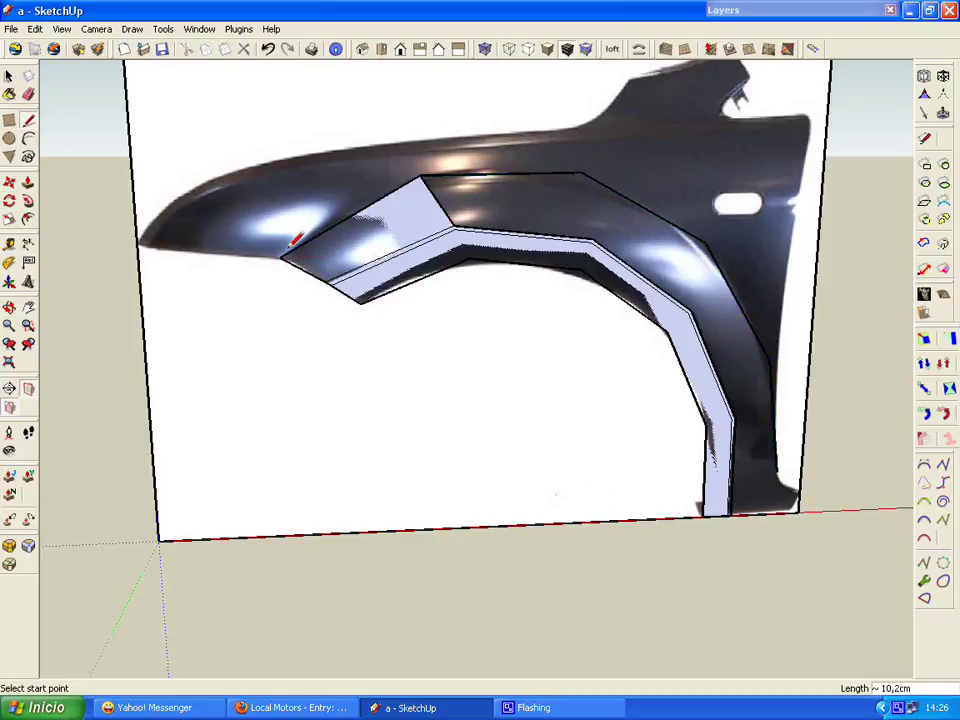
{"action": "left_click", "coordinate": [593, 234]}
{"action": "left_click", "coordinate": [690, 313]}
{"action": "left_click", "coordinate": [704, 245]}
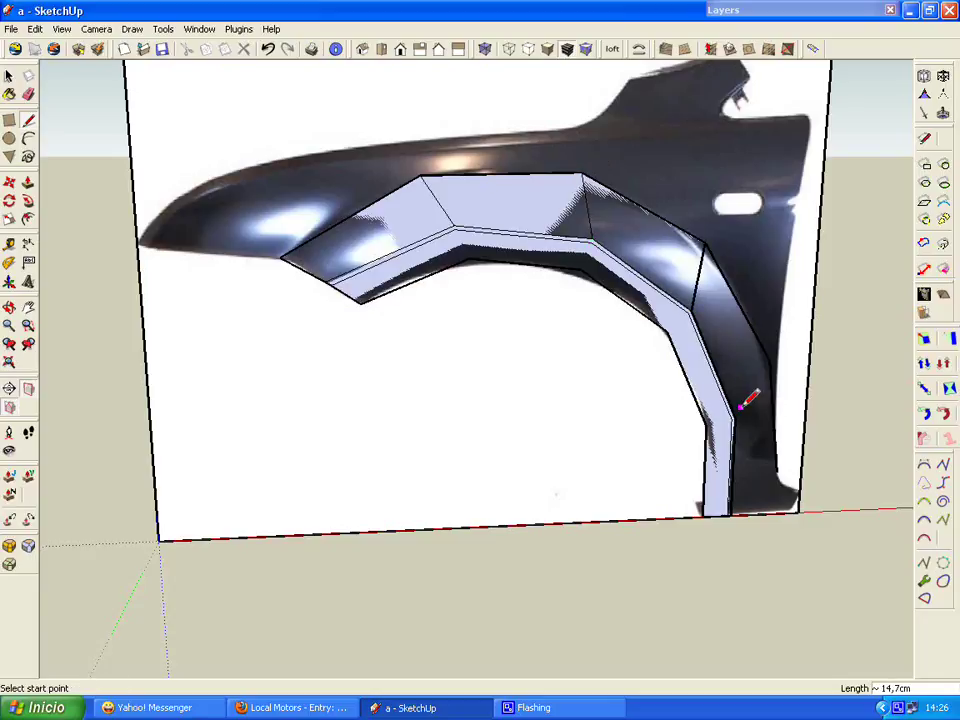
{"action": "left_click", "coordinate": [769, 361]}
{"action": "left_click", "coordinate": [784, 468]}
{"action": "scroll", "coordinate": [786, 476], "scroll_direction": "up", "scroll_amount": 3}
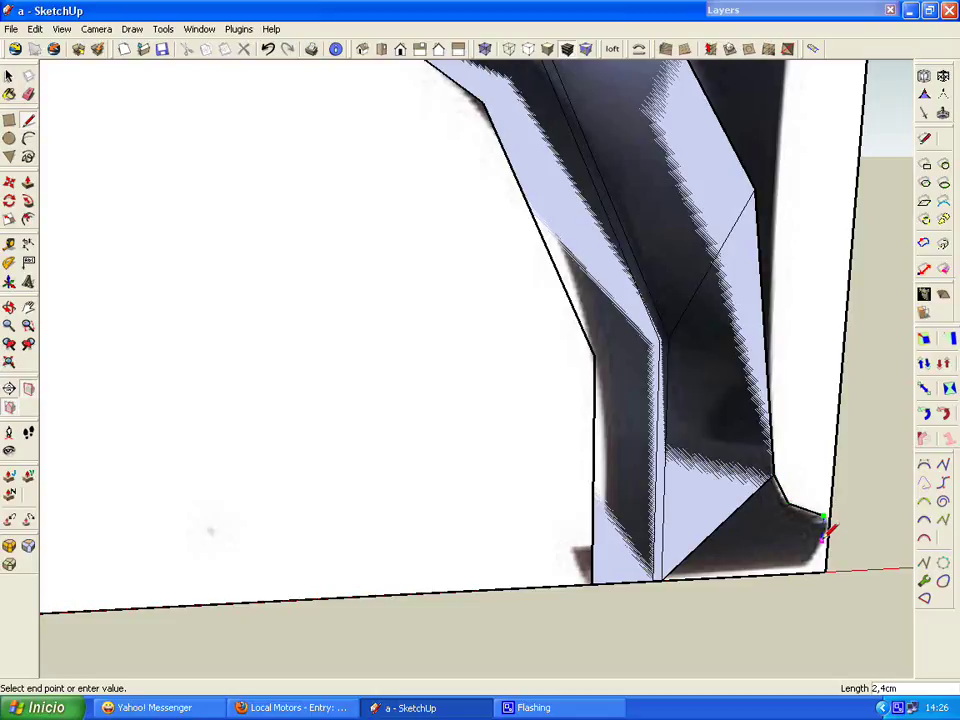
{"action": "middle_click_drag", "start_coordinate": [823, 527], "coordinate": [820, 548]}
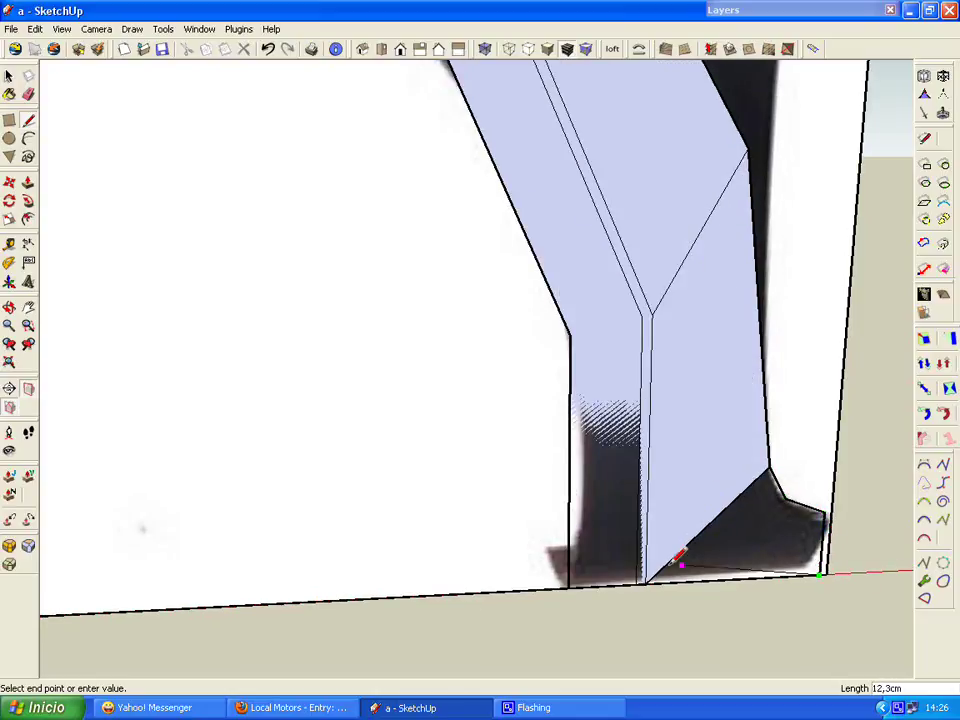
{"action": "left_click", "coordinate": [645, 580]}
{"action": "scroll", "coordinate": [760, 535], "scroll_direction": "down", "scroll_amount": 4}
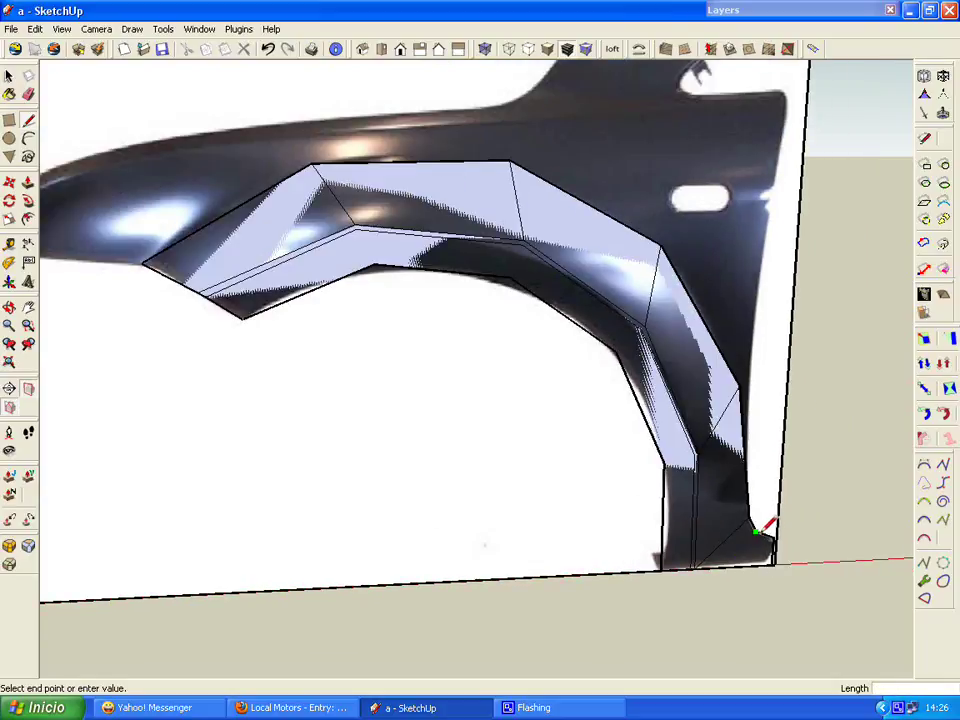
Step: Draw an edge along the underside of the fender's front tip toward the nose
{"action": "scroll", "coordinate": [551, 532], "scroll_direction": "down", "scroll_amount": 1}
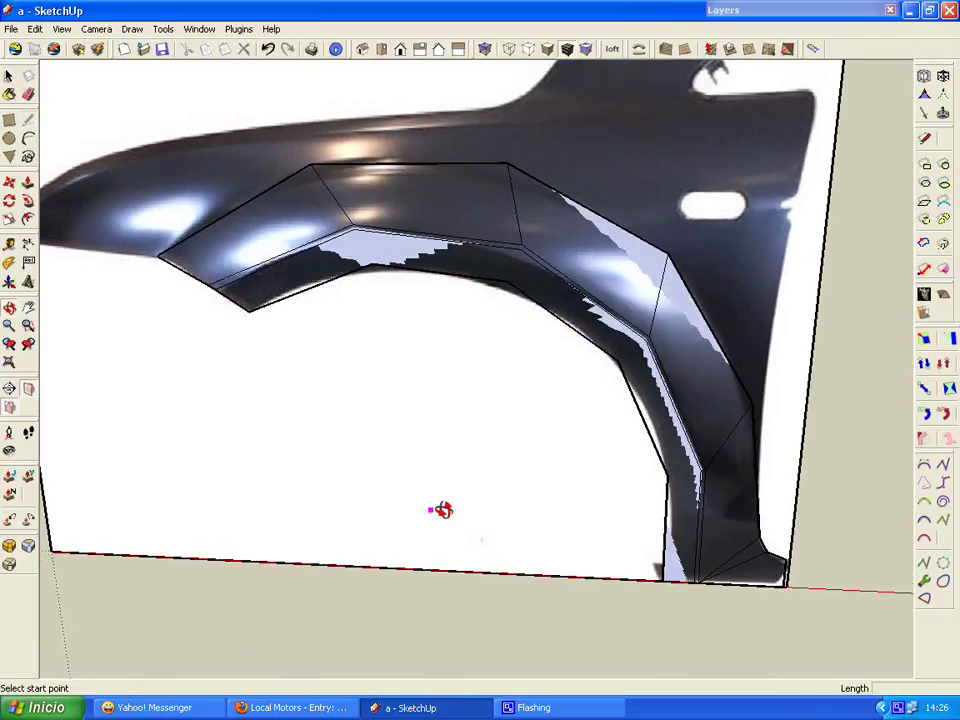
{"action": "scroll", "coordinate": [439, 508], "scroll_direction": "down", "scroll_amount": 3}
{"action": "scroll", "coordinate": [311, 336], "scroll_direction": "up", "scroll_amount": 4}
{"action": "scroll", "coordinate": [413, 353], "scroll_direction": "up", "scroll_amount": 2}
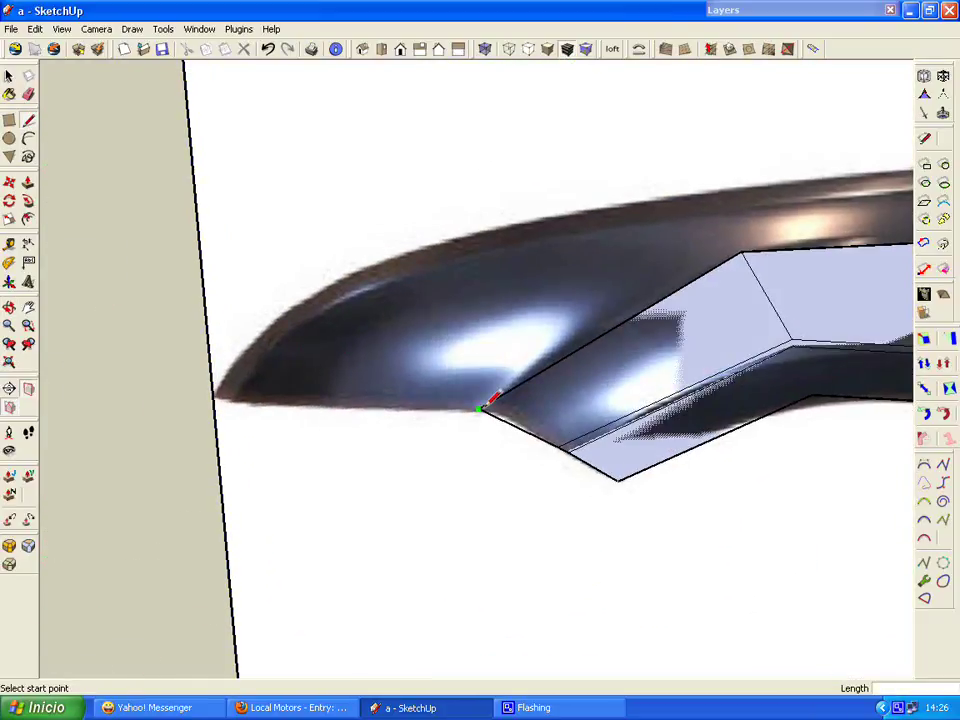
{"action": "scroll", "coordinate": [350, 398], "scroll_direction": "up", "scroll_amount": 1}
{"action": "scroll", "coordinate": [342, 395], "scroll_direction": "up", "scroll_amount": 1}
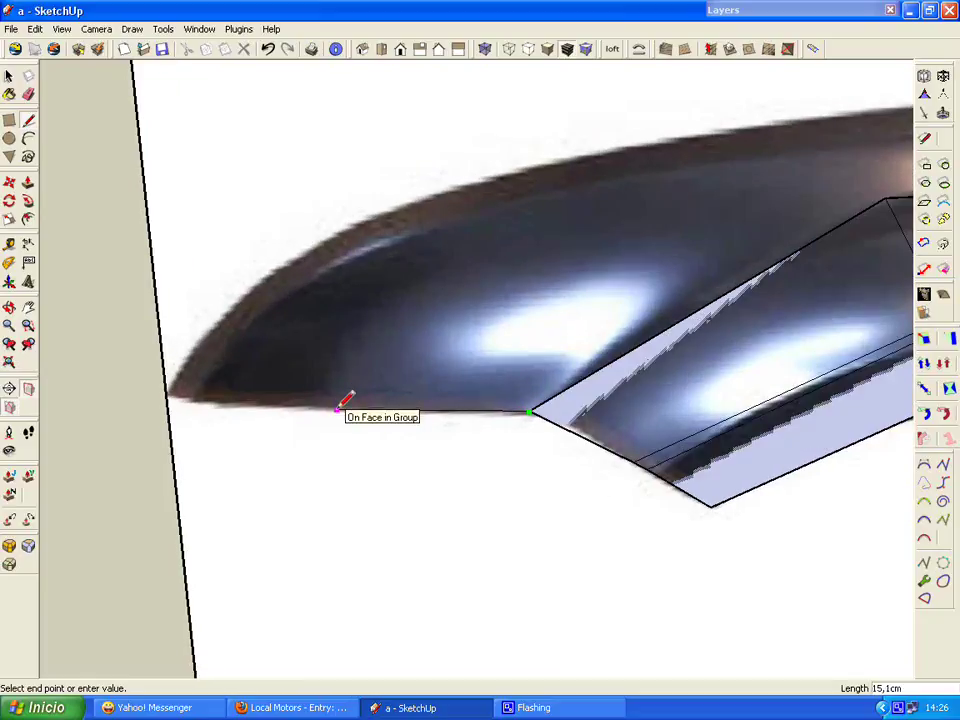
{"action": "scroll", "coordinate": [192, 398], "scroll_direction": "up", "scroll_amount": 1}
{"action": "left_click", "coordinate": [192, 399]}
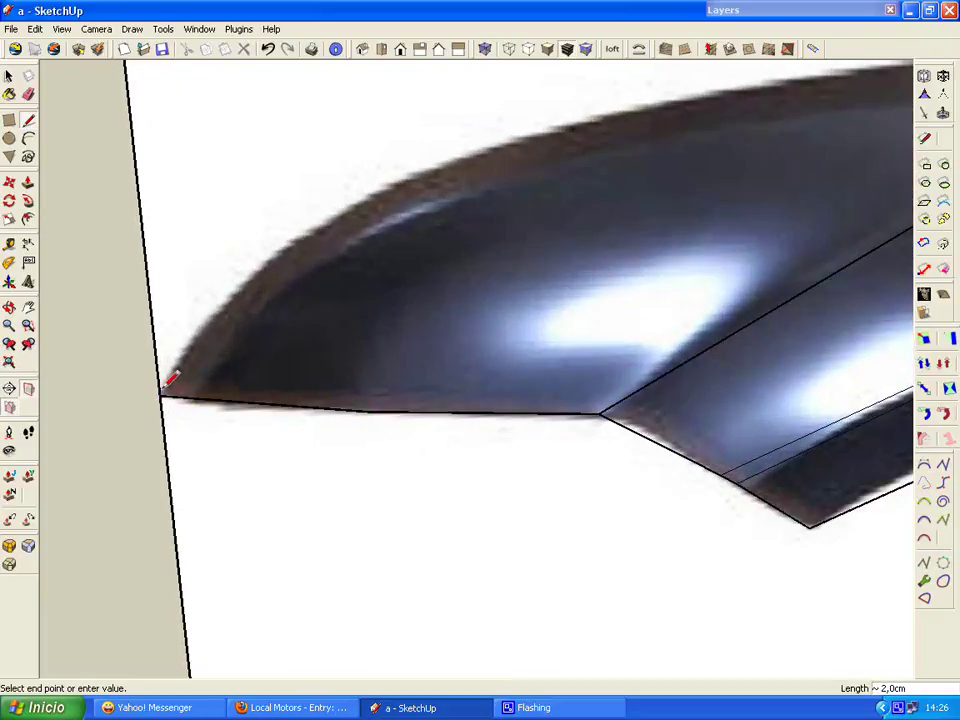
{"action": "scroll", "coordinate": [170, 380], "scroll_direction": "down", "scroll_amount": 3}
{"action": "left_click", "coordinate": [171, 386]}
{"action": "scroll", "coordinate": [279, 450], "scroll_direction": "down", "scroll_amount": 1}
{"action": "scroll", "coordinate": [215, 428], "scroll_direction": "down", "scroll_amount": 2}
{"action": "mouse_move", "coordinate": [215, 428]}
{"action": "middle_mouse_down"}
{"action": "mouse_move", "coordinate": [461, 407]}
{"action": "mouse_move", "coordinate": [300, 300]}
{"action": "middle_mouse_up"}
{"action": "left_click", "coordinate": [9, 76]}
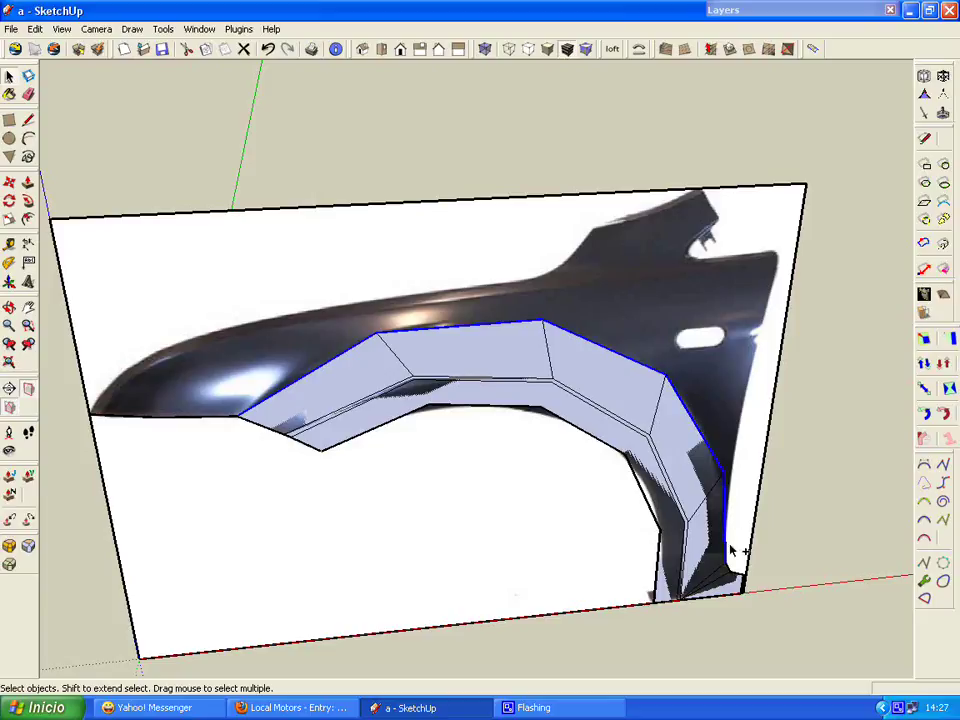
Step: Start an offset on the outer edge, cancel it, and clear the selection
{"action": "scroll", "coordinate": [122, 348], "scroll_direction": "up", "scroll_amount": 2}
{"action": "left_click", "coordinate": [28, 218]}
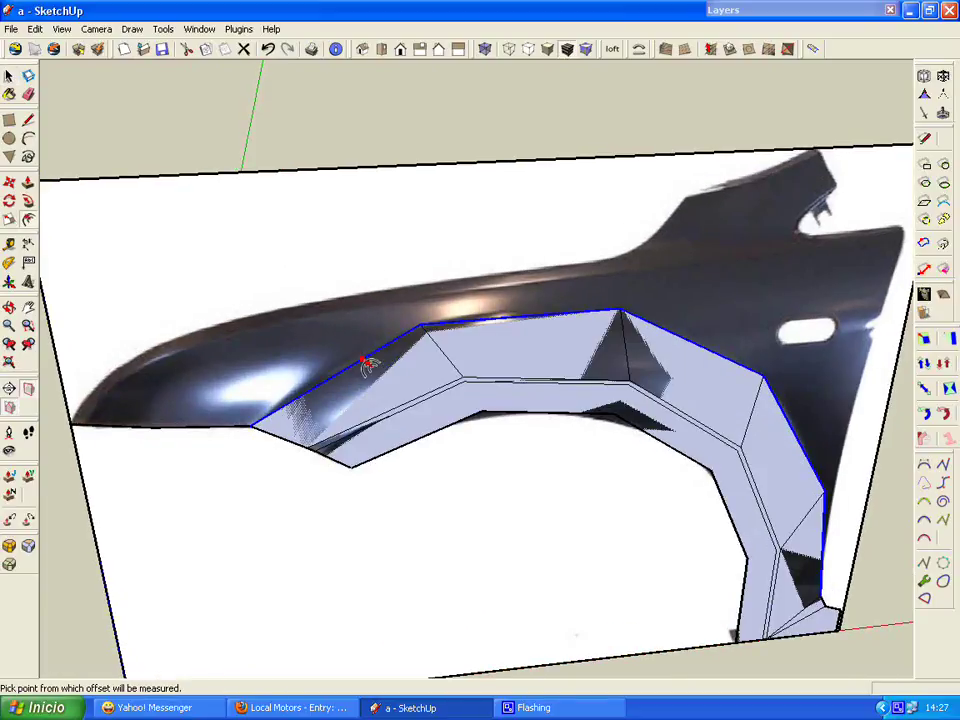
{"action": "left_click", "coordinate": [364, 364]}
{"action": "scroll", "coordinate": [358, 362], "scroll_direction": "up", "scroll_amount": 1}
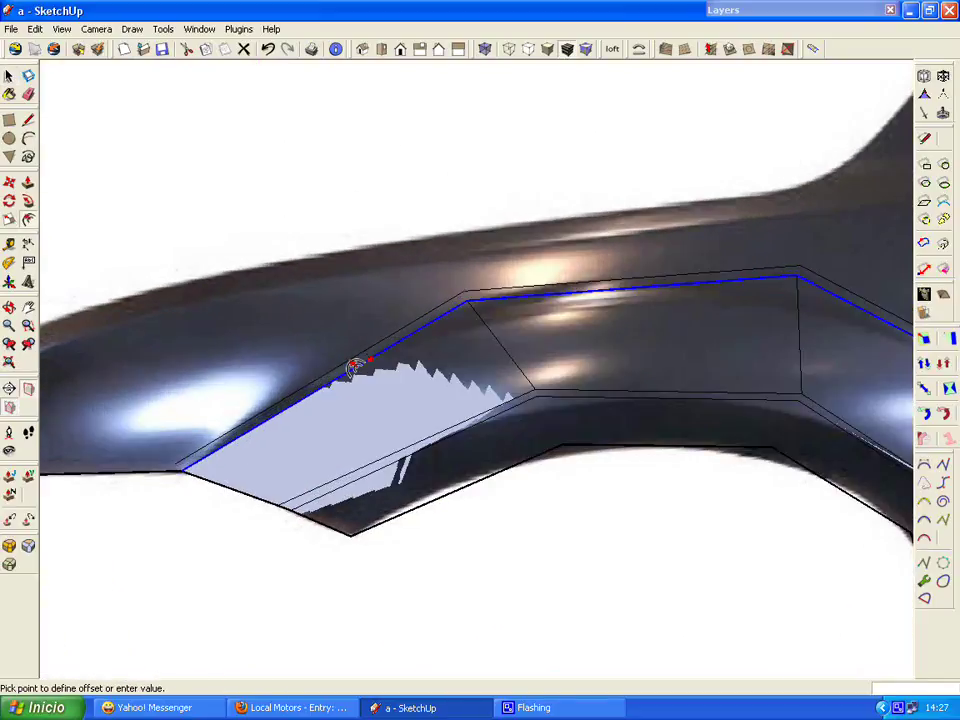
{"action": "scroll", "coordinate": [356, 366], "scroll_direction": "up", "scroll_amount": 2}
{"action": "key", "text": "Escape"}
{"action": "middle_click_drag", "start_coordinate": [354, 366], "coordinate": [88, 162]}
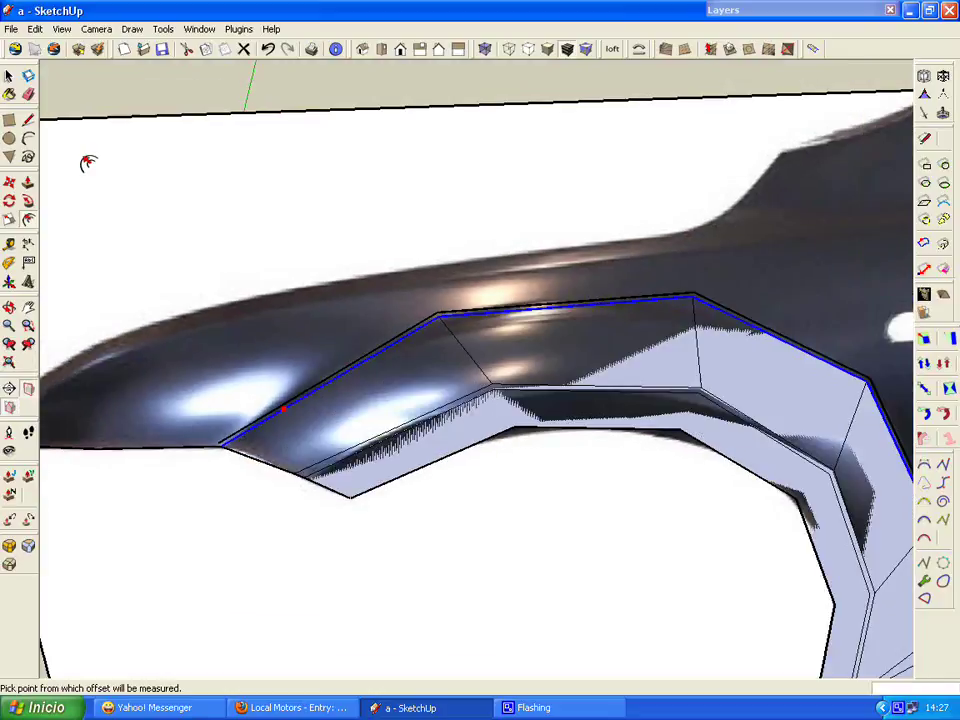
{"action": "left_click", "coordinate": [27, 119]}
Step: Turn to the fender's vertical corner and draw an edge at the arch's lower corner
{"action": "left_click", "coordinate": [9, 181]}
{"action": "scroll", "coordinate": [219, 424], "scroll_direction": "up", "scroll_amount": 2}
{"action": "scroll", "coordinate": [222, 440], "scroll_direction": "up", "scroll_amount": 2}
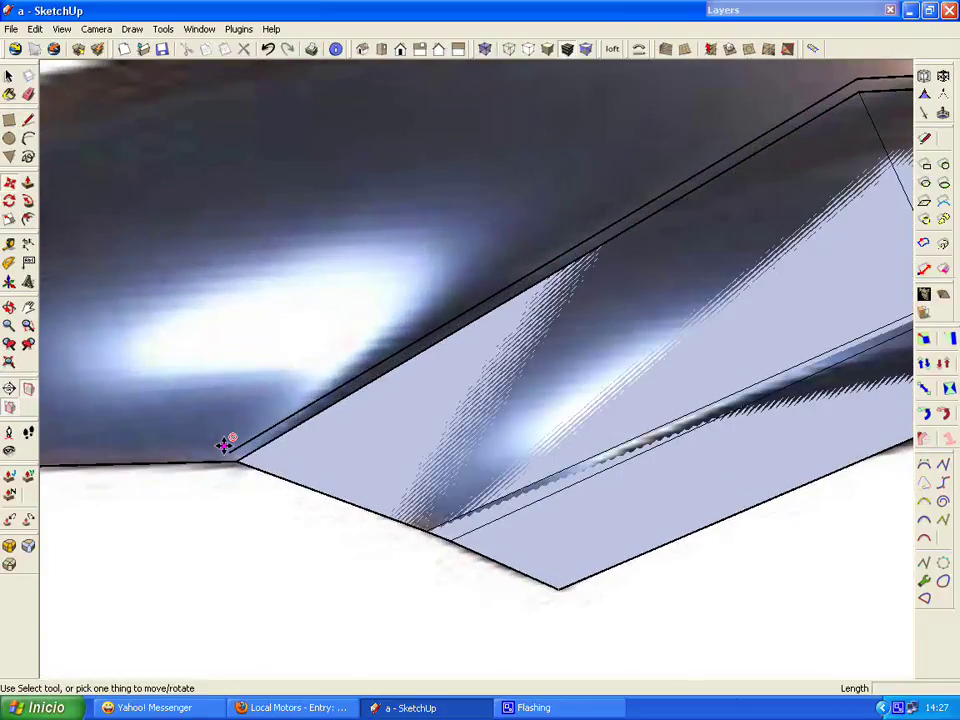
{"action": "scroll", "coordinate": [210, 456], "scroll_direction": "down", "scroll_amount": 2}
{"action": "scroll", "coordinate": [210, 456], "scroll_direction": "down", "scroll_amount": 2}
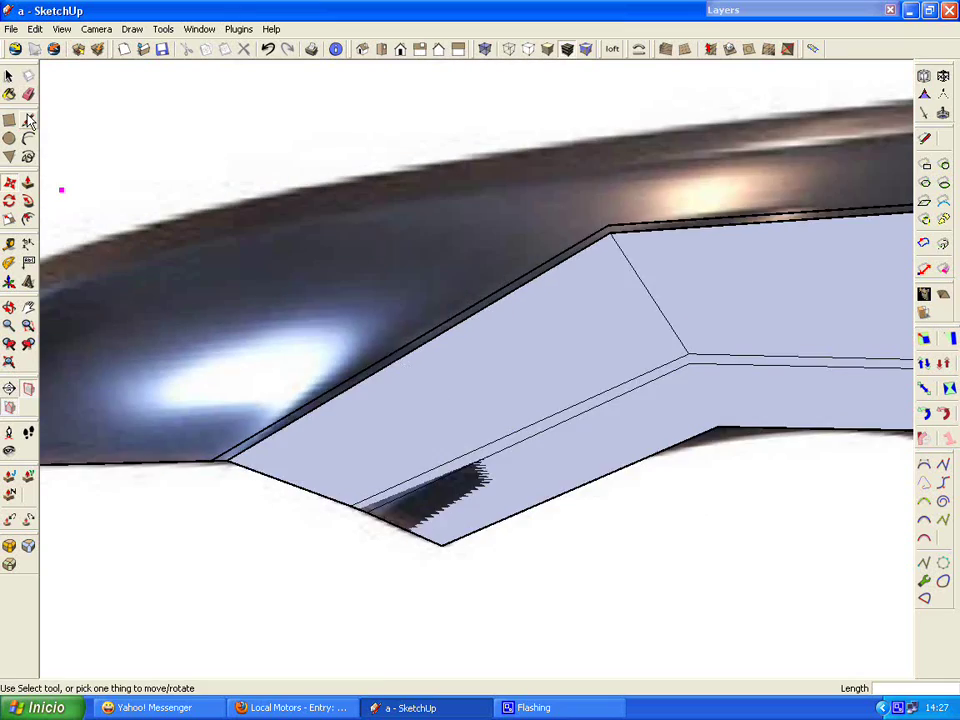
{"action": "left_click", "coordinate": [28, 120]}
{"action": "middle_click_drag", "start_coordinate": [120, 160], "coordinate": [327, 268]}
{"action": "scroll", "coordinate": [680, 500], "scroll_direction": "down", "scroll_amount": 3}
{"action": "scroll", "coordinate": [750, 428], "scroll_direction": "up", "scroll_amount": 4}
{"action": "mouse_move", "coordinate": [750, 428]}
{"action": "middle_mouse_down"}
{"action": "mouse_move", "coordinate": [747, 401]}
{"action": "mouse_move", "coordinate": [634, 274]}
{"action": "mouse_move", "coordinate": [696, 311]}
{"action": "mouse_move", "coordinate": [761, 317]}
{"action": "mouse_move", "coordinate": [781, 304]}
{"action": "mouse_move", "coordinate": [807, 481]}
{"action": "middle_mouse_up"}
{"action": "scroll", "coordinate": [776, 582], "scroll_direction": "down", "scroll_amount": 1}
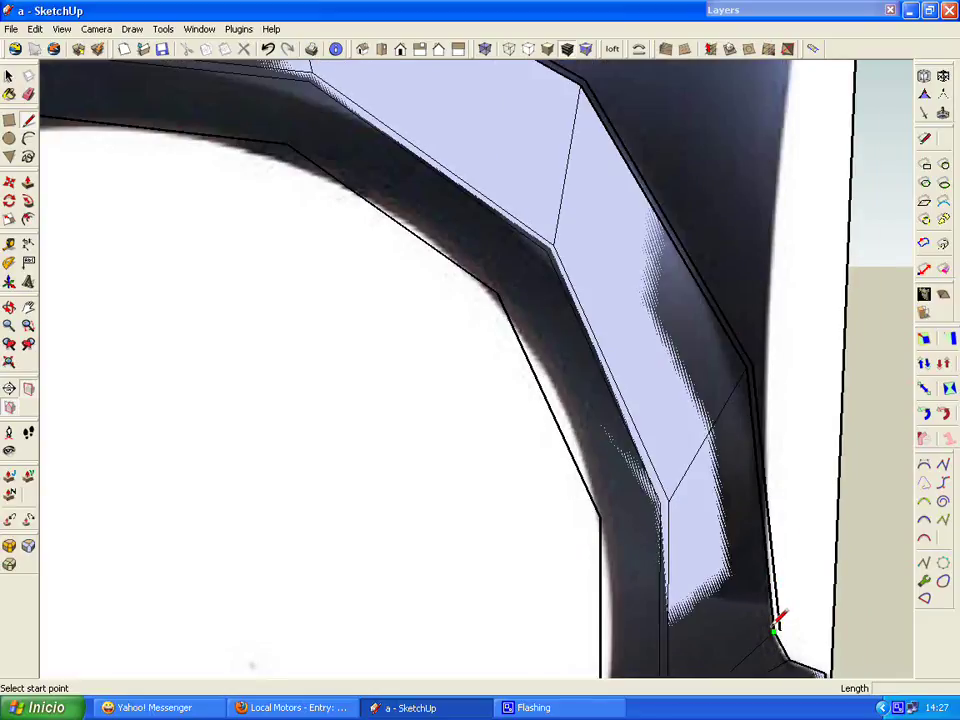
{"action": "left_click", "coordinate": [775, 628]}
{"action": "right_click", "coordinate": [780, 576]}
{"action": "left_click", "coordinate": [825, 289]}
{"action": "scroll", "coordinate": [760, 414], "scroll_direction": "down", "scroll_amount": 5}
Step: Select the lower flange face of the wheel arch
{"action": "mouse_move", "coordinate": [760, 414]}
{"action": "middle_mouse_down"}
{"action": "mouse_move", "coordinate": [383, 301]}
{"action": "mouse_move", "coordinate": [574, 360]}
{"action": "mouse_move", "coordinate": [399, 349]}
{"action": "middle_mouse_up"}
{"action": "scroll", "coordinate": [399, 349], "scroll_direction": "down", "scroll_amount": 3}
{"action": "scroll", "coordinate": [113, 268], "scroll_direction": "up", "scroll_amount": 4}
{"action": "scroll", "coordinate": [113, 268], "scroll_direction": "down", "scroll_amount": 3}
{"action": "mouse_move", "coordinate": [113, 268]}
{"action": "middle_mouse_down"}
{"action": "mouse_move", "coordinate": [364, 266]}
{"action": "mouse_move", "coordinate": [93, 113]}
{"action": "middle_mouse_up"}
{"action": "left_click", "coordinate": [10, 78]}
{"action": "mouse_move", "coordinate": [400, 260]}
{"action": "middle_mouse_down"}
{"action": "mouse_move", "coordinate": [495, 272]}
{"action": "mouse_move", "coordinate": [405, 309]}
{"action": "middle_mouse_up"}
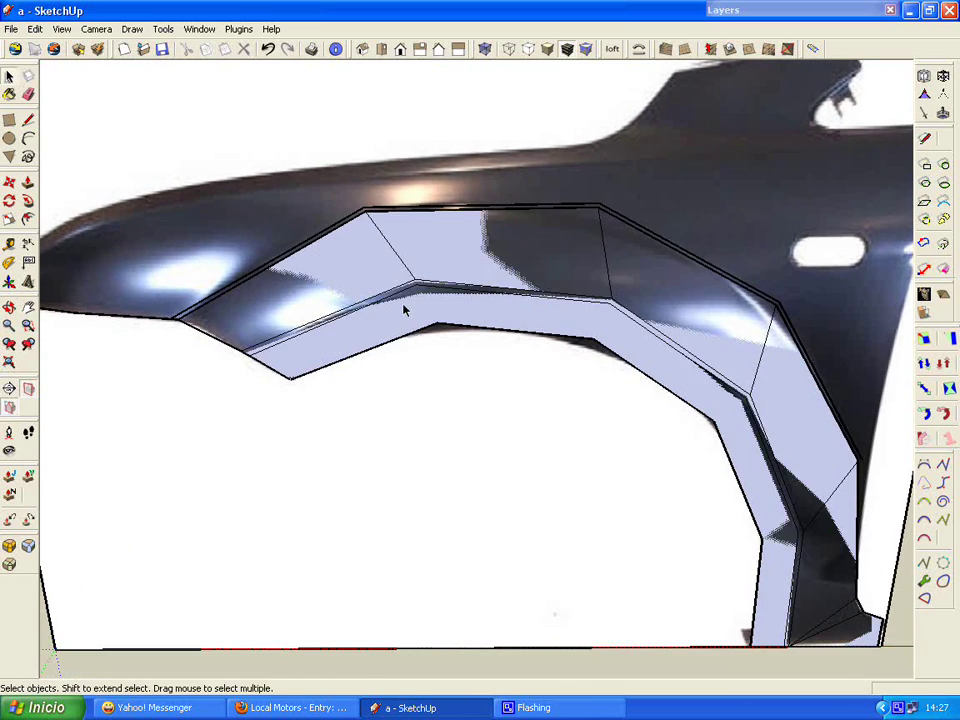
{"action": "left_click", "coordinate": [407, 319]}
Step: Move the selected flange face to reshape the arch into triangulated facets
{"action": "scroll", "coordinate": [405, 300], "scroll_direction": "up", "scroll_amount": 3}
{"action": "scroll", "coordinate": [404, 300], "scroll_direction": "down", "scroll_amount": 2}
{"action": "scroll", "coordinate": [407, 270], "scroll_direction": "down", "scroll_amount": 2}
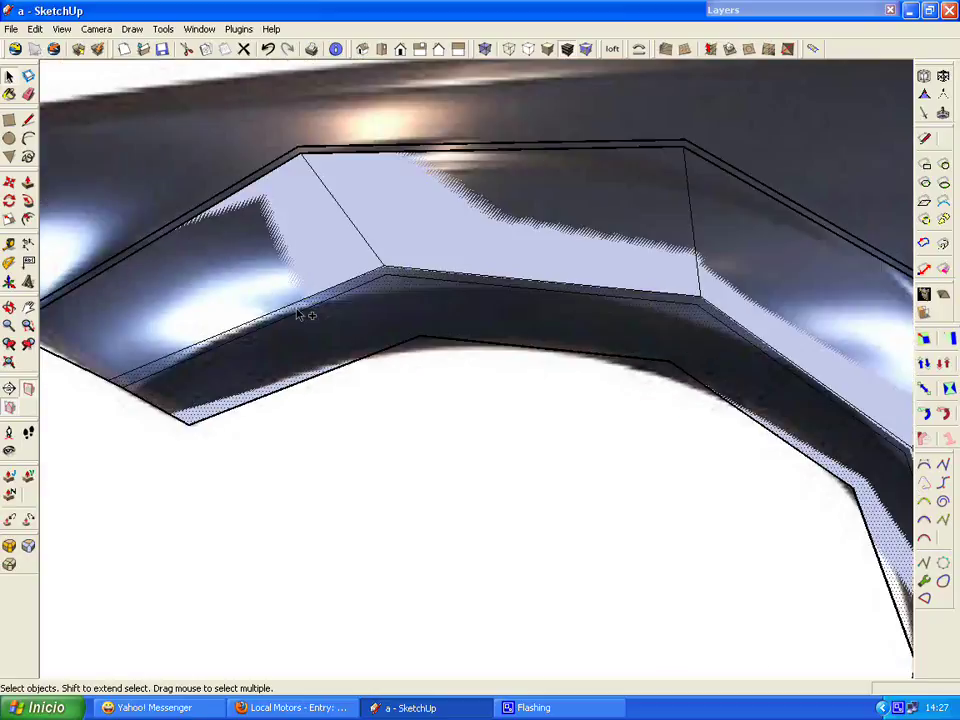
{"action": "scroll", "coordinate": [306, 315], "scroll_direction": "down", "scroll_amount": 3}
{"action": "middle_click_drag", "start_coordinate": [489, 377], "coordinate": [408, 360]}
{"action": "scroll", "coordinate": [407, 360], "scroll_direction": "up", "scroll_amount": 3}
{"action": "key", "text": "m"}
{"action": "left_click", "coordinate": [338, 300]}
{"action": "scroll", "coordinate": [336, 302], "scroll_direction": "up", "scroll_amount": 2}
{"action": "middle_click_drag", "start_coordinate": [332, 308], "coordinate": [516, 302]}
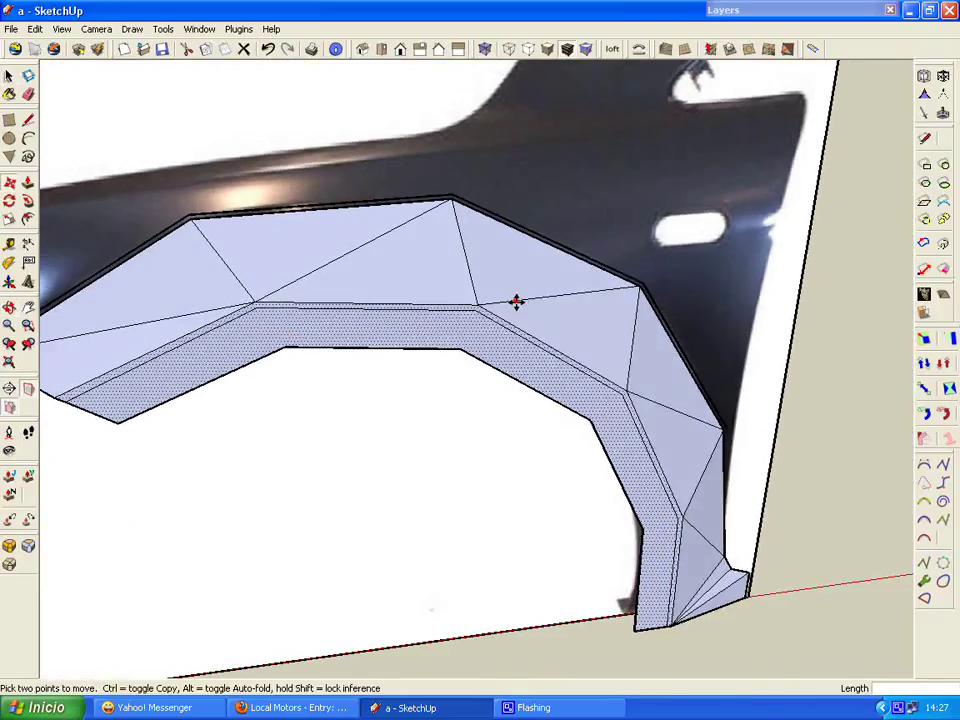
Step: With the Line tool, try edges from the fender's top vertex and apex vertex, cancelling each
{"action": "scroll", "coordinate": [516, 302], "scroll_direction": "down", "scroll_amount": 2}
{"action": "left_click", "coordinate": [29, 124]}
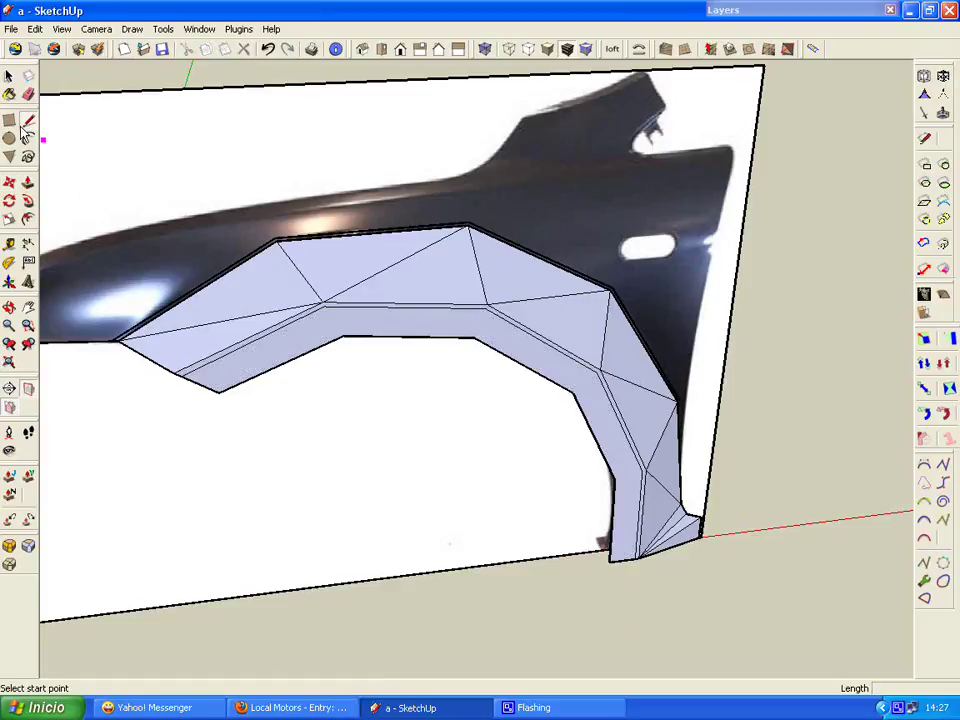
{"action": "scroll", "coordinate": [167, 251], "scroll_direction": "up", "scroll_amount": 2}
{"action": "mouse_move", "coordinate": [167, 251]}
{"action": "middle_mouse_down"}
{"action": "mouse_move", "coordinate": [647, 146]}
{"action": "mouse_move", "coordinate": [381, 272]}
{"action": "middle_mouse_up"}
{"action": "scroll", "coordinate": [372, 278], "scroll_direction": "up", "scroll_amount": 2}
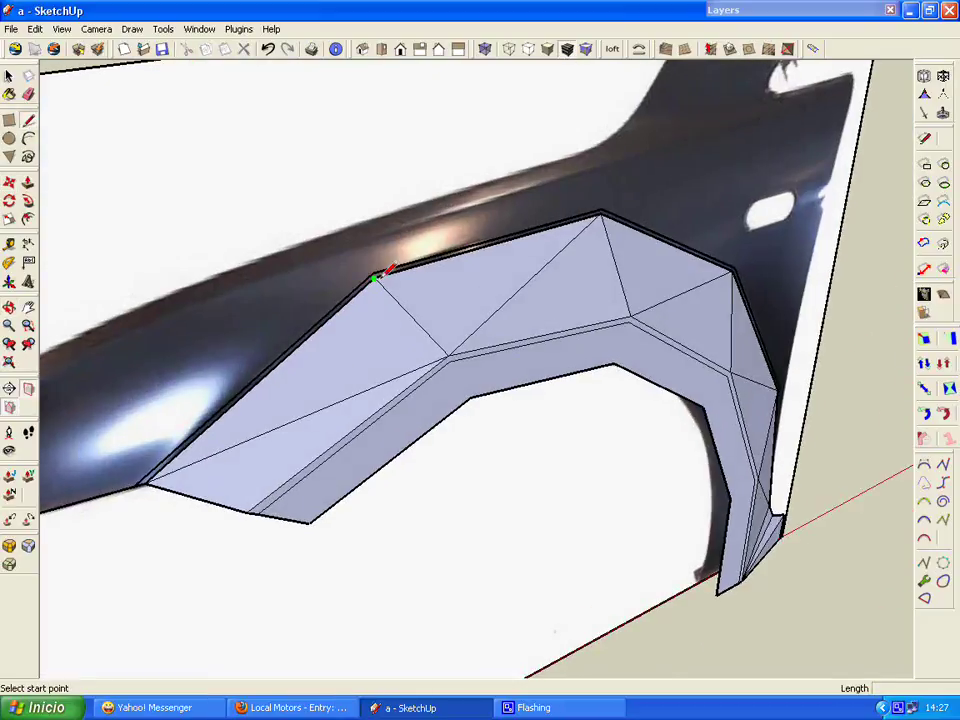
{"action": "left_click", "coordinate": [374, 276]}
{"action": "scroll", "coordinate": [378, 270], "scroll_direction": "up", "scroll_amount": 1}
{"action": "key", "text": "Escape"}
{"action": "scroll", "coordinate": [459, 268], "scroll_direction": "down", "scroll_amount": 2}
{"action": "scroll", "coordinate": [556, 226], "scroll_direction": "up", "scroll_amount": 2}
{"action": "left_click", "coordinate": [556, 225]}
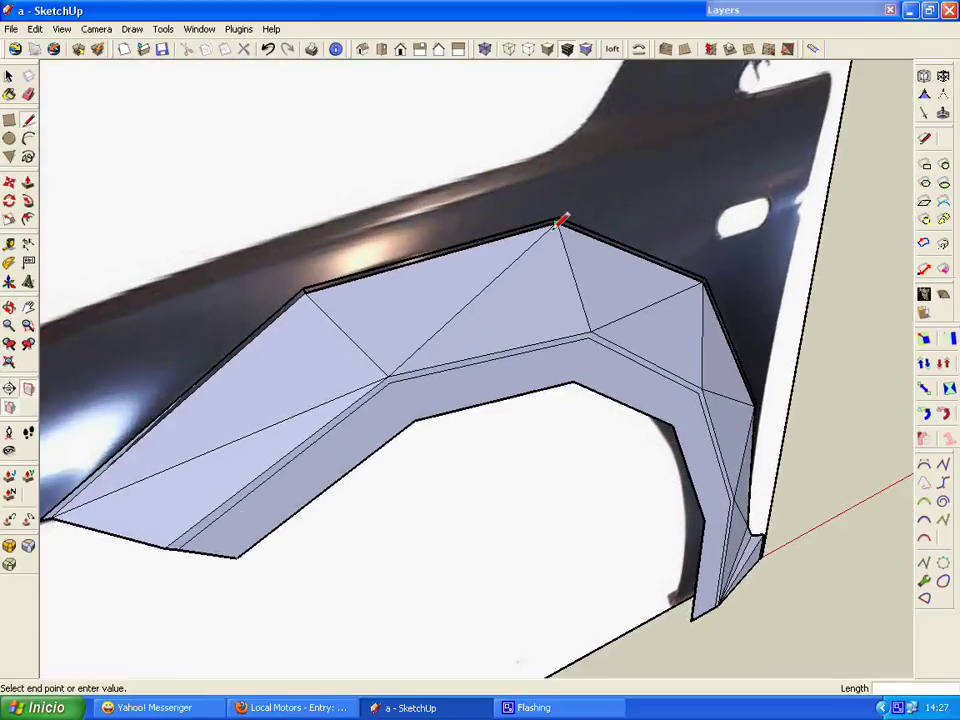
{"action": "scroll", "coordinate": [557, 220], "scroll_direction": "up", "scroll_amount": 1}
{"action": "key", "text": "Escape"}
{"action": "scroll", "coordinate": [764, 357], "scroll_direction": "down", "scroll_amount": 1}
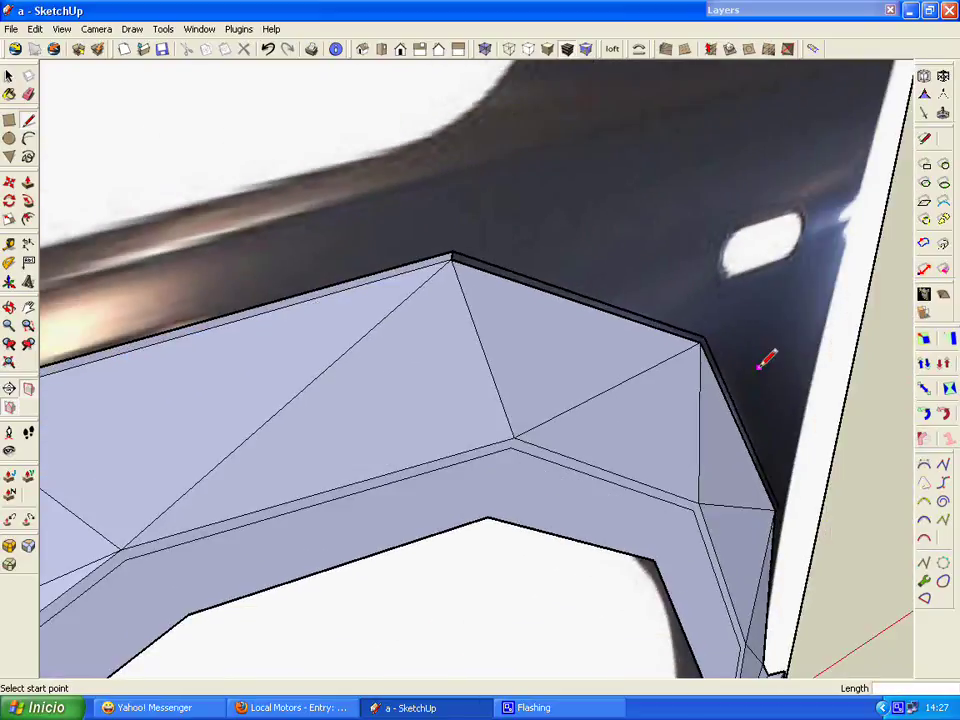
Step: Try edges from the lower corner and apex vertices, cancelling each and checking the context menu
{"action": "scroll", "coordinate": [668, 328], "scroll_direction": "up", "scroll_amount": 3}
{"action": "scroll", "coordinate": [347, 251], "scroll_direction": "down", "scroll_amount": 1}
{"action": "scroll", "coordinate": [679, 508], "scroll_direction": "up", "scroll_amount": 2}
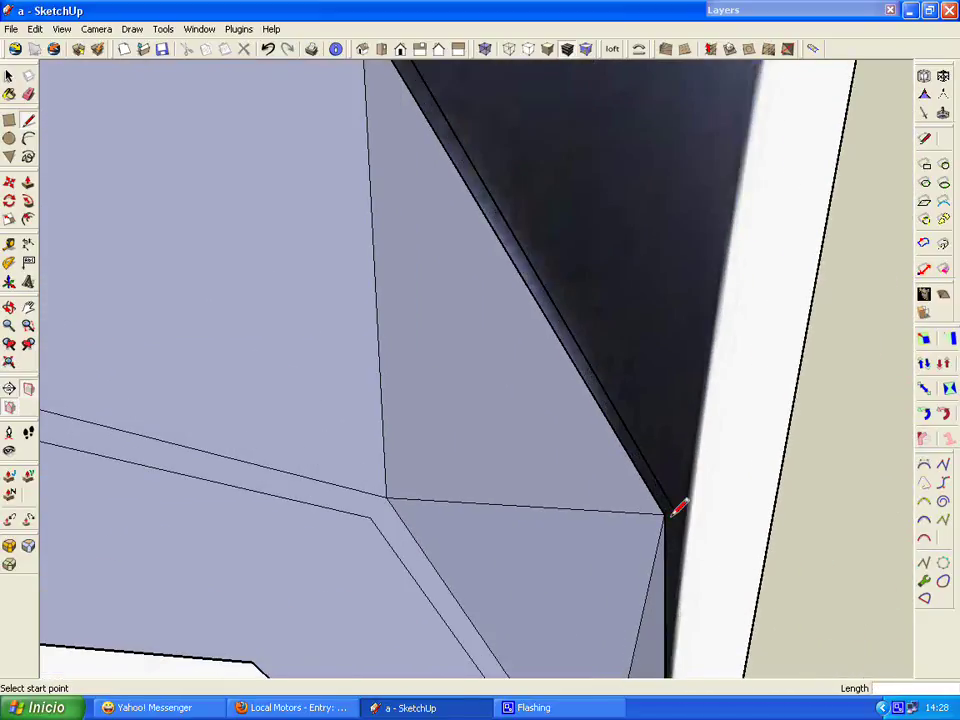
{"action": "left_click", "coordinate": [664, 514]}
{"action": "key", "text": "Escape"}
{"action": "scroll", "coordinate": [422, 261], "scroll_direction": "down", "scroll_amount": 1}
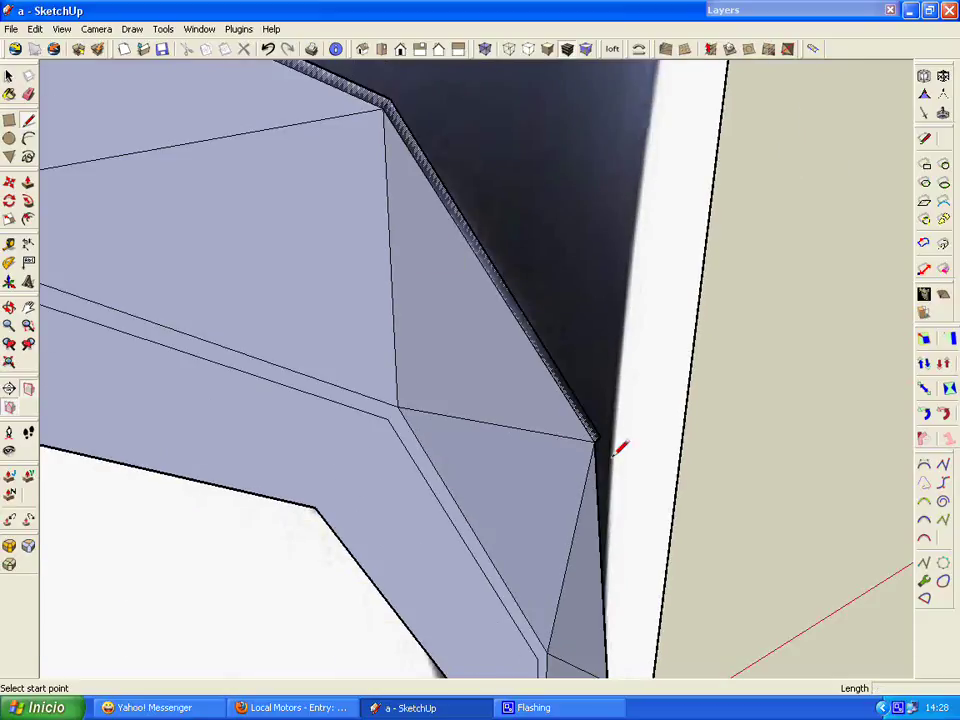
{"action": "scroll", "coordinate": [621, 445], "scroll_direction": "up", "scroll_amount": 2}
{"action": "right_click", "coordinate": [610, 464]}
{"action": "key", "text": "Escape"}
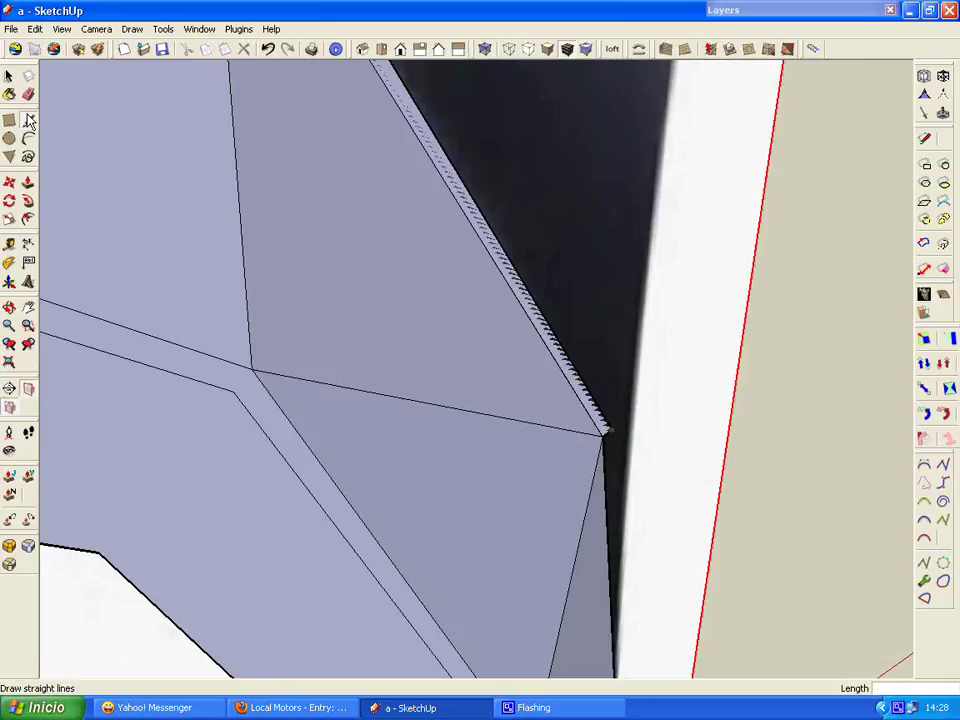
{"action": "scroll", "coordinate": [470, 337], "scroll_direction": "down", "scroll_amount": 1}
{"action": "left_click", "coordinate": [500, 363]}
{"action": "scroll", "coordinate": [503, 360], "scroll_direction": "down", "scroll_amount": 1}
{"action": "key", "text": "Escape"}
Step: Draw an edge down the fender's rear lower edge along the red axis
{"action": "mouse_move", "coordinate": [294, 232]}
{"action": "middle_mouse_down"}
{"action": "mouse_move", "coordinate": [210, 347]}
{"action": "mouse_move", "coordinate": [476, 420]}
{"action": "middle_mouse_up"}
{"action": "scroll", "coordinate": [476, 420], "scroll_direction": "up", "scroll_amount": 2}
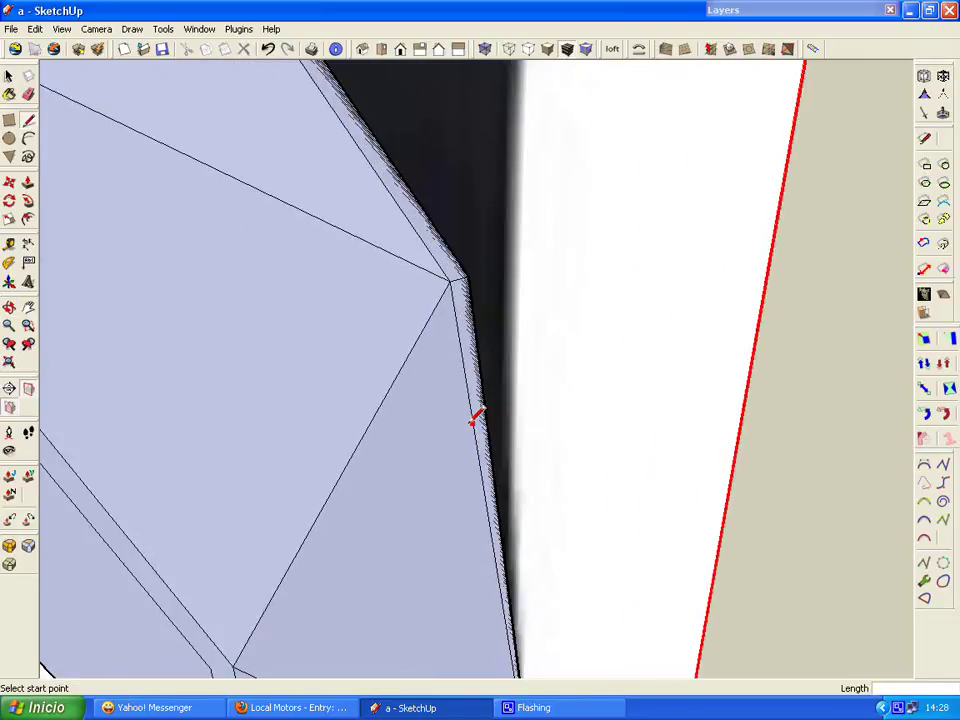
{"action": "scroll", "coordinate": [685, 423], "scroll_direction": "down", "scroll_amount": 1}
{"action": "scroll", "coordinate": [685, 423], "scroll_direction": "down", "scroll_amount": 2}
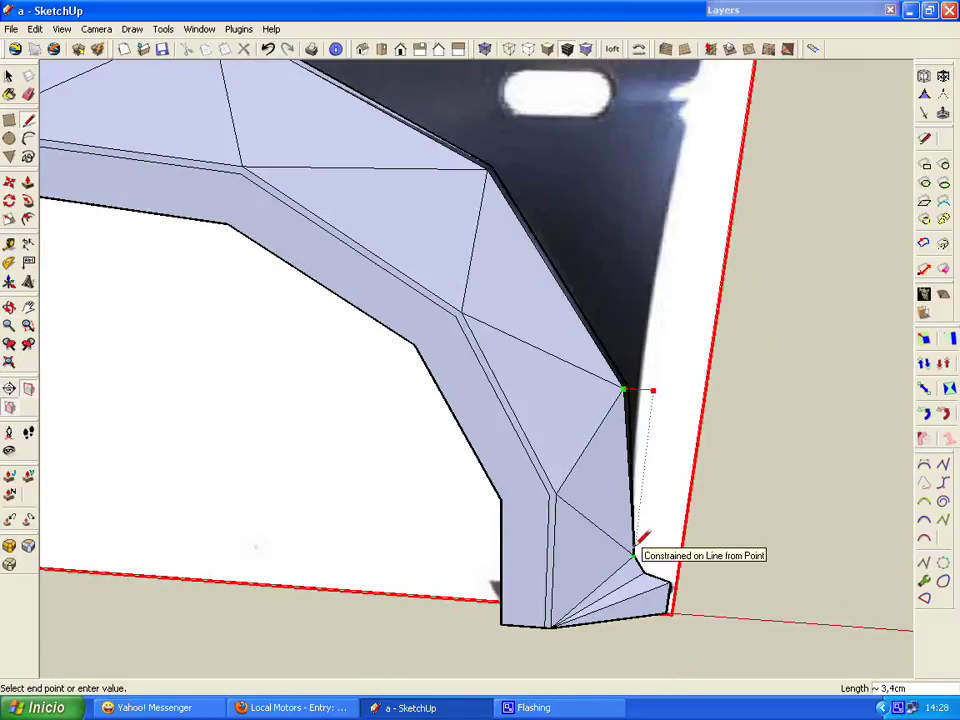
{"action": "left_click", "coordinate": [637, 546], "text": "shift"}
{"action": "right_click", "coordinate": [624, 389]}
{"action": "left_click", "coordinate": [780, 525]}
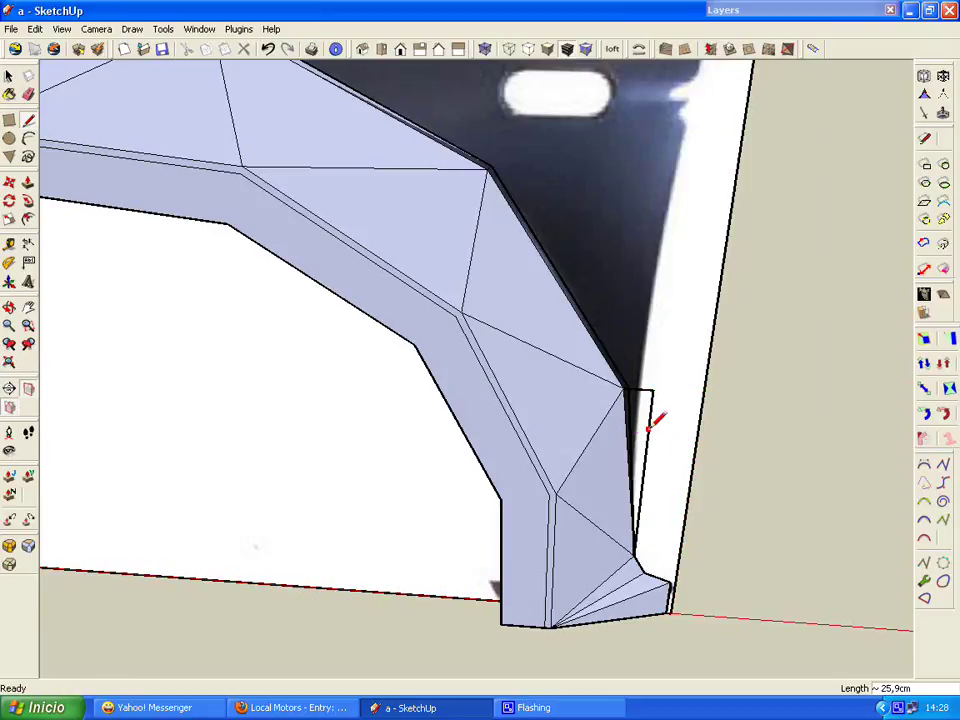
Step: Erase the two stray edges at the black corner and start a new edge there
{"action": "key", "text": "e"}
{"action": "scroll", "coordinate": [621, 343], "scroll_direction": "up", "scroll_amount": 2}
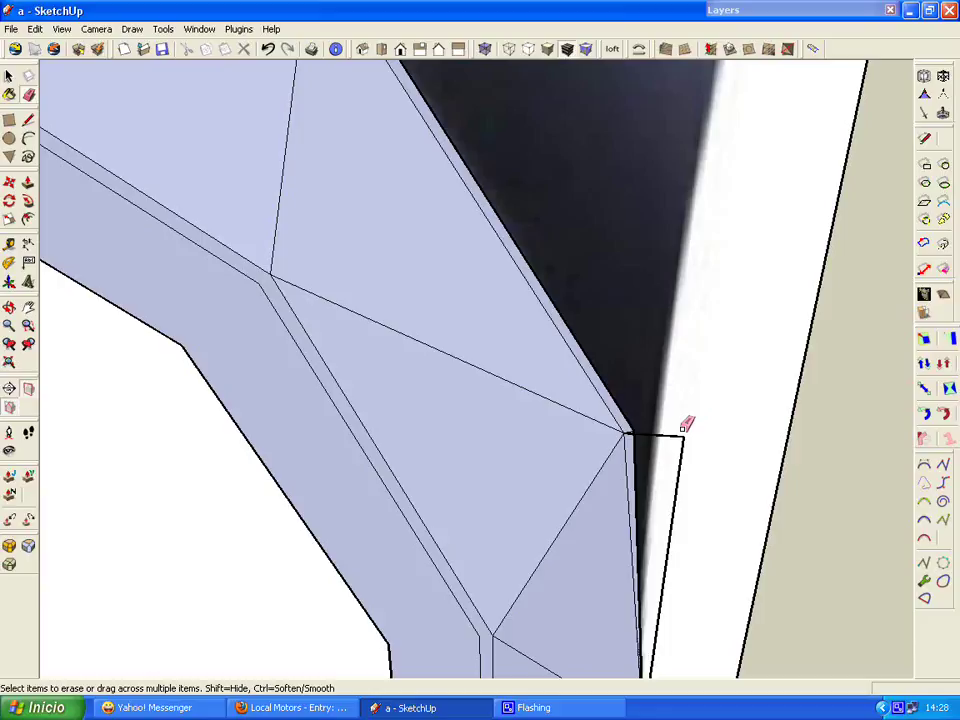
{"action": "left_click", "coordinate": [632, 450]}
{"action": "left_click", "coordinate": [681, 456]}
{"action": "scroll", "coordinate": [653, 262], "scroll_direction": "down", "scroll_amount": 2}
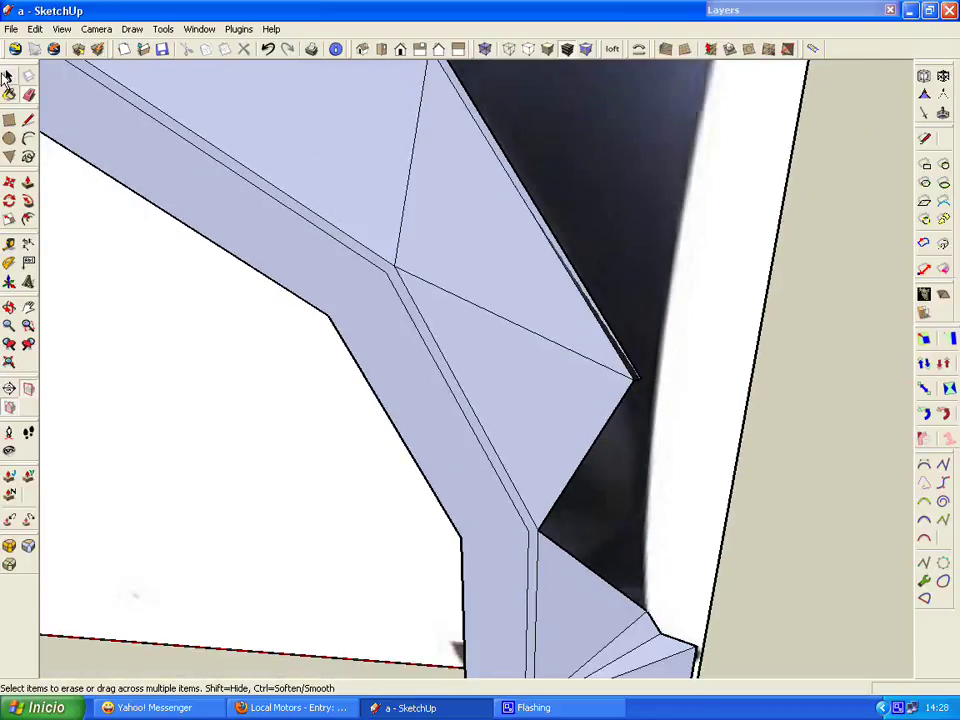
{"action": "left_click", "coordinate": [28, 119]}
{"action": "left_click", "coordinate": [637, 374]}
{"action": "scroll", "coordinate": [634, 379], "scroll_direction": "down", "scroll_amount": 2}
Step: Close faces on the rear lower leg with edges from the corner to the lower vertices
{"action": "scroll", "coordinate": [646, 550], "scroll_direction": "up", "scroll_amount": 2}
{"action": "left_click", "coordinate": [646, 553]}
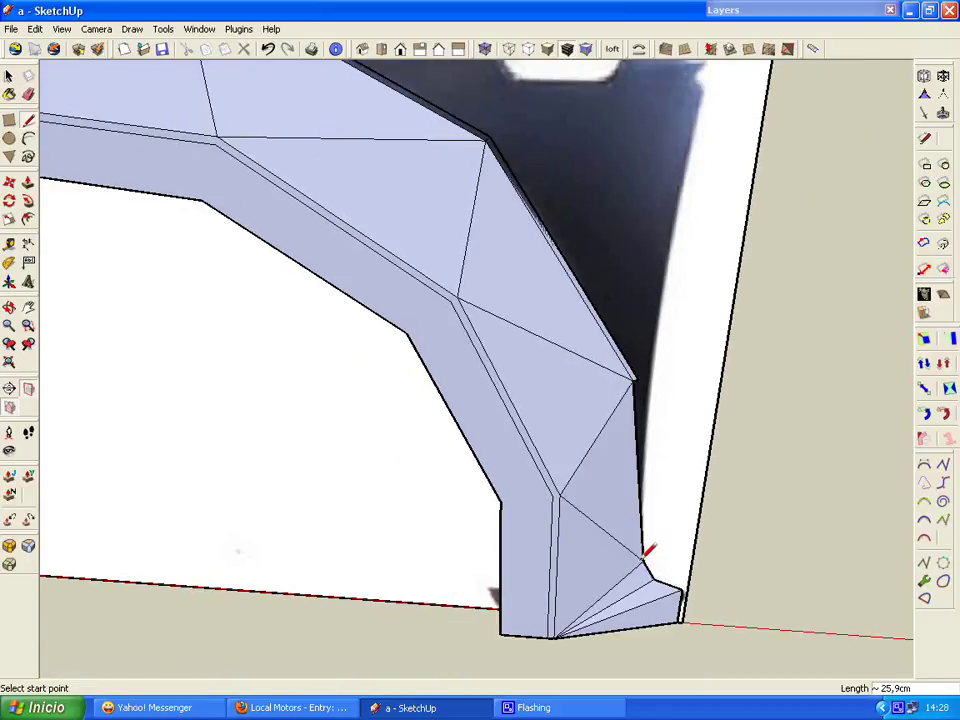
{"action": "left_click", "coordinate": [644, 361]}
{"action": "left_click", "coordinate": [652, 366]}
{"action": "scroll", "coordinate": [654, 380], "scroll_direction": "up", "scroll_amount": 3}
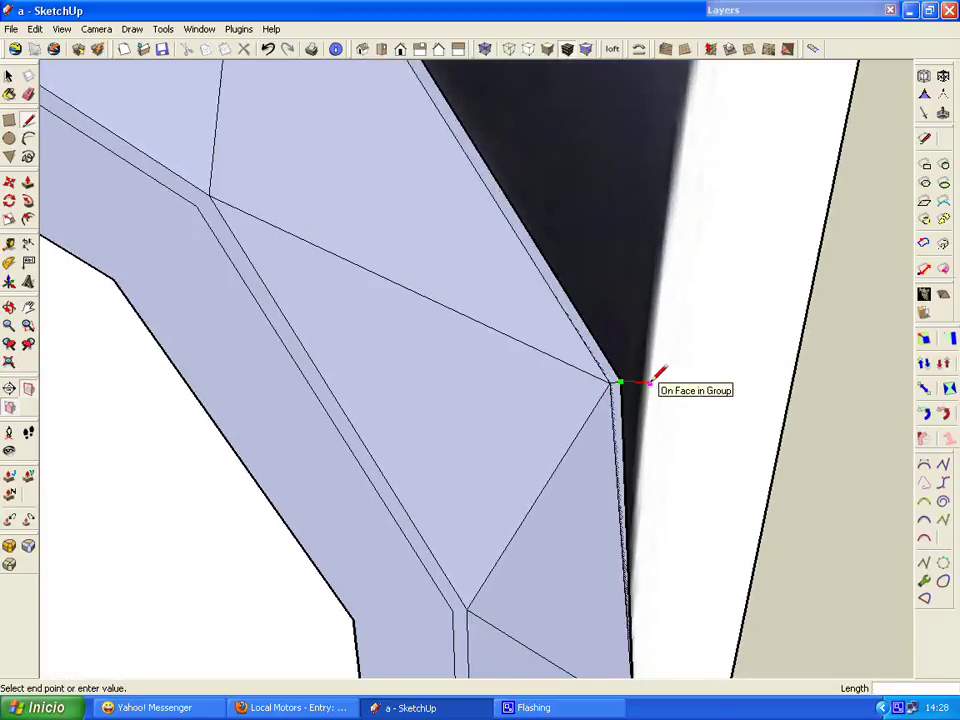
{"action": "scroll", "coordinate": [643, 381], "scroll_direction": "down", "scroll_amount": 3}
{"action": "left_click", "coordinate": [643, 606]}
{"action": "scroll", "coordinate": [643, 606], "scroll_direction": "down", "scroll_amount": 2}
{"action": "scroll", "coordinate": [641, 604], "scroll_direction": "down", "scroll_amount": 2}
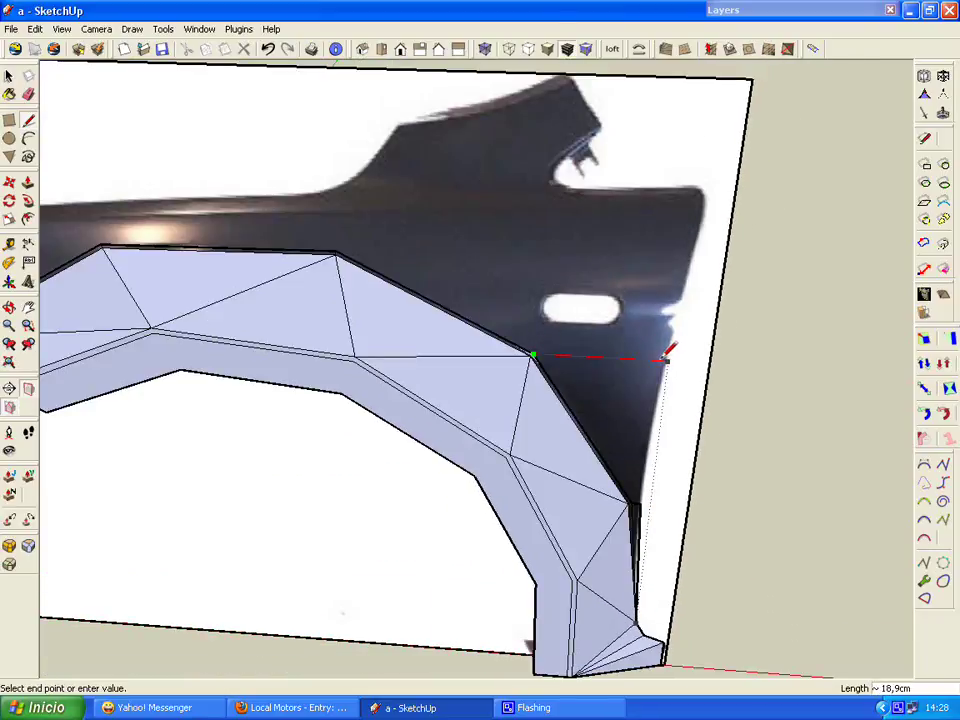
{"action": "scroll", "coordinate": [665, 357], "scroll_direction": "up", "scroll_amount": 2}
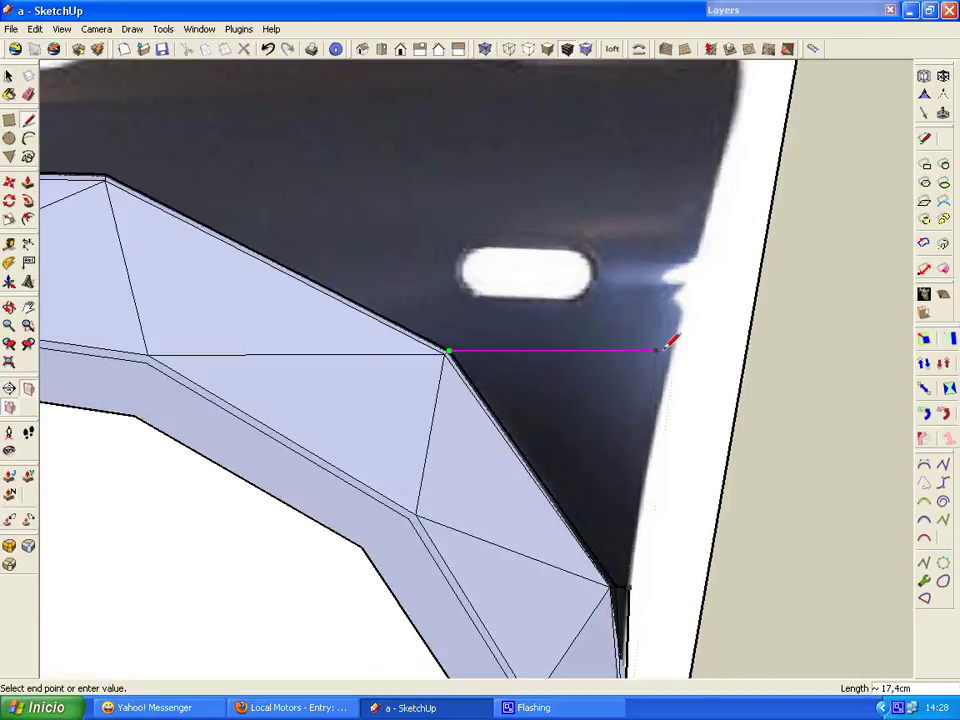
Step: Trace edges from the ridge to the photo's rear edge, closing the upper rear panel face
{"action": "left_click", "coordinate": [670, 359]}
{"action": "scroll", "coordinate": [675, 354], "scroll_direction": "down", "scroll_amount": 2}
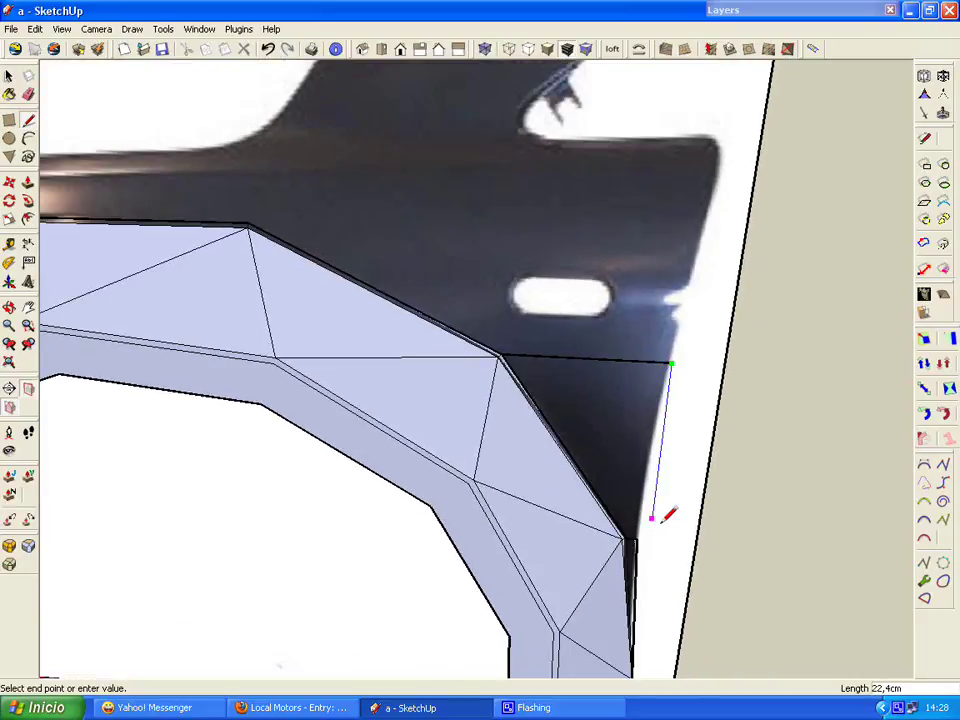
{"action": "left_click", "coordinate": [641, 530]}
{"action": "middle_click_drag", "start_coordinate": [549, 373], "coordinate": [567, 430]}
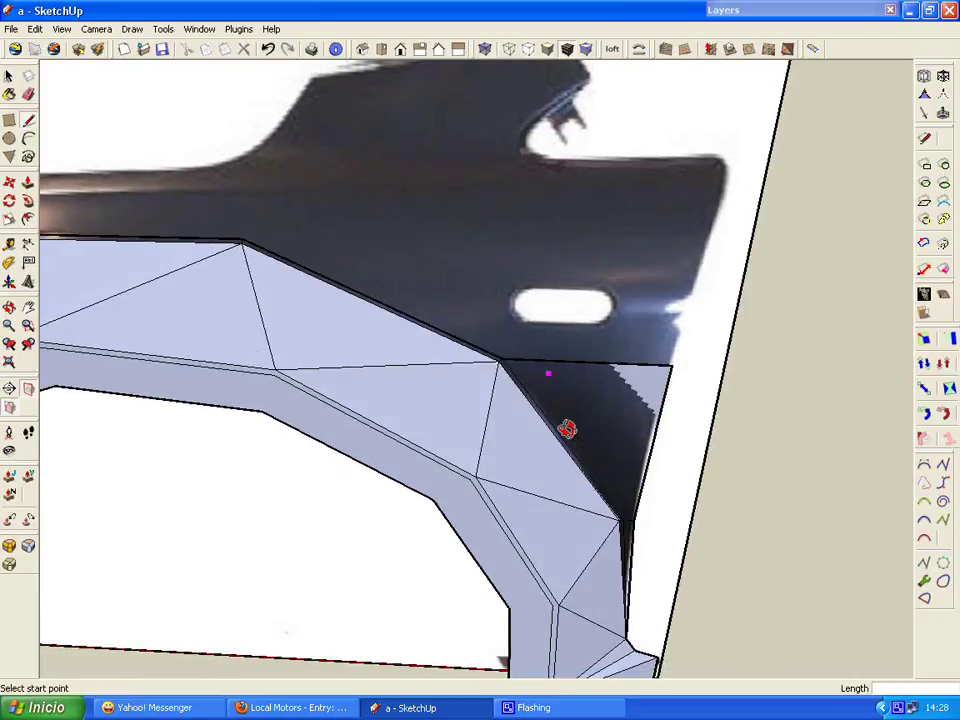
{"action": "left_click", "coordinate": [248, 234]}
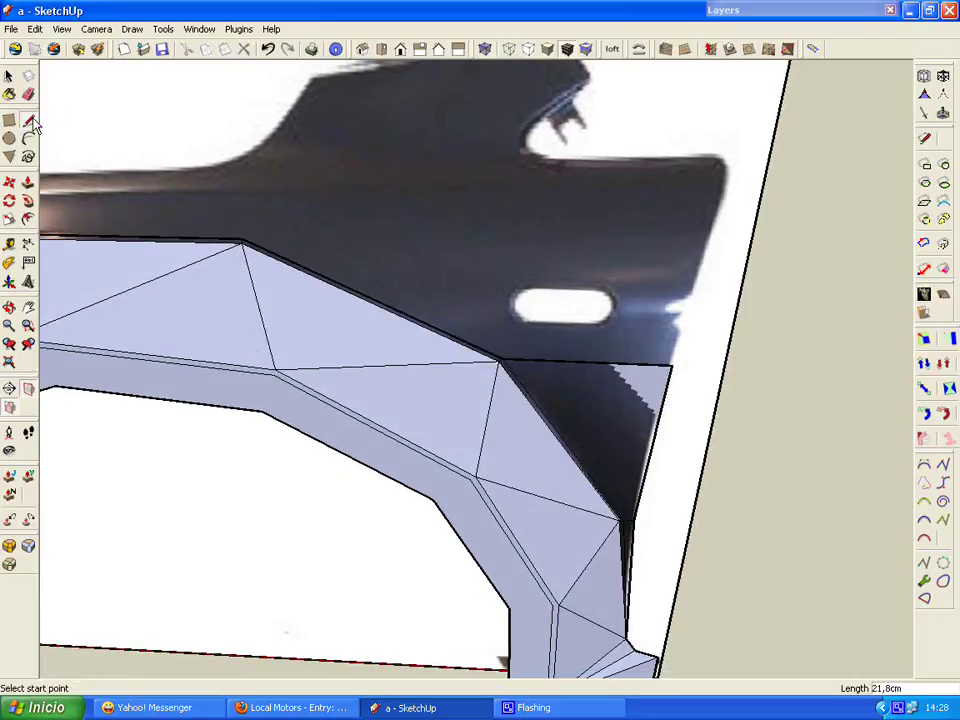
{"action": "left_click", "coordinate": [243, 239]}
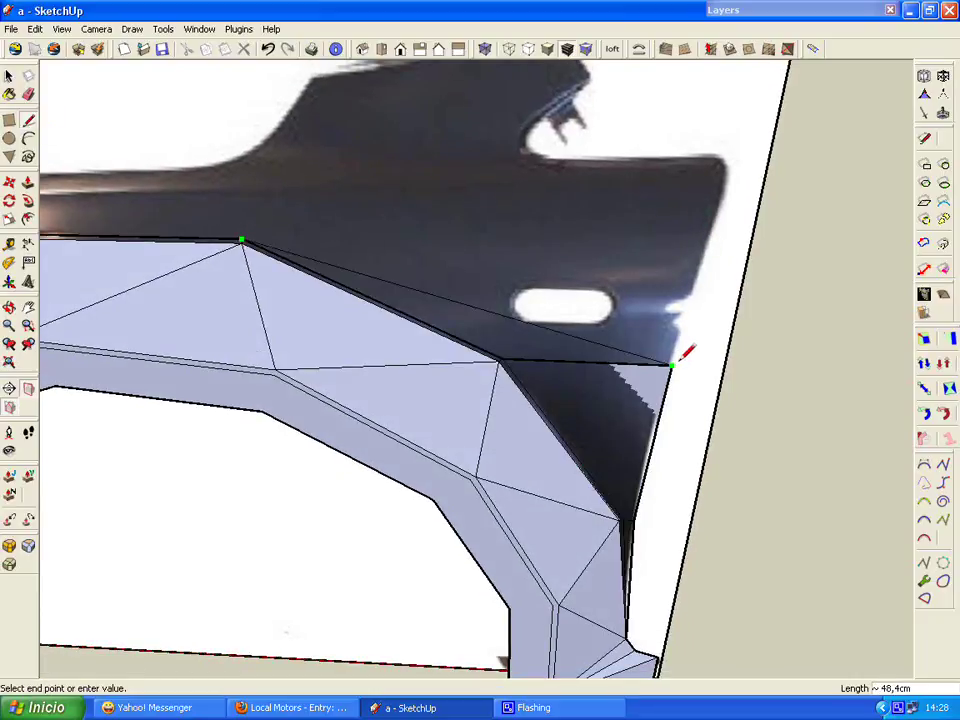
{"action": "left_click", "coordinate": [703, 256]}
{"action": "left_click", "coordinate": [681, 362]}
{"action": "middle_click_drag", "start_coordinate": [681, 362], "coordinate": [680, 355]}
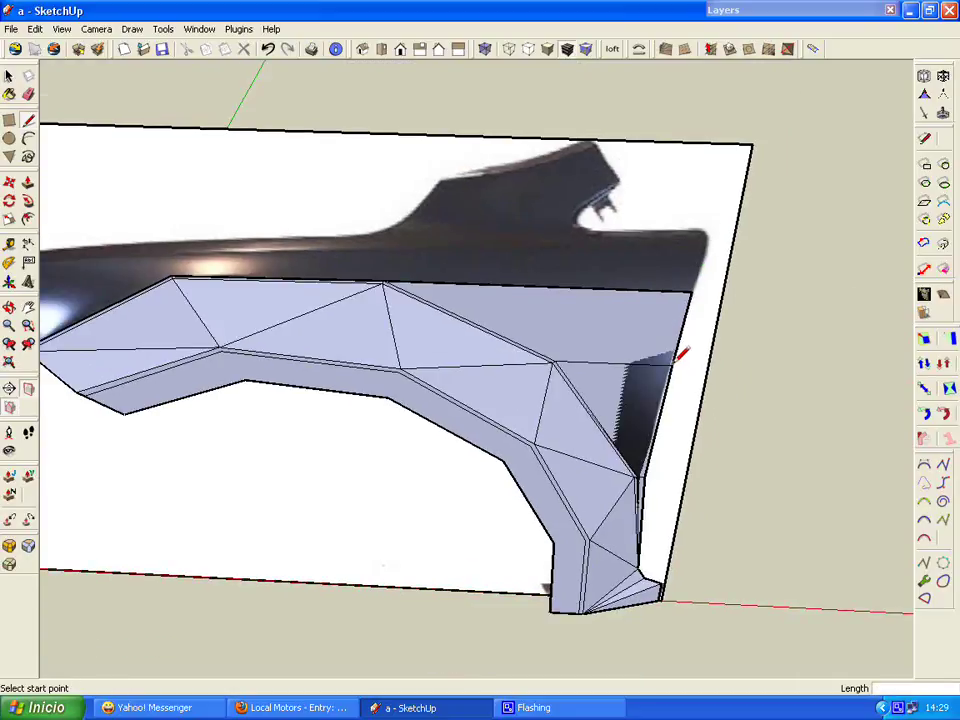
Step: Draw edges from the front ridge vertices to the top rear edge, closing the thin top strip faces
{"action": "left_click", "coordinate": [555, 362]}
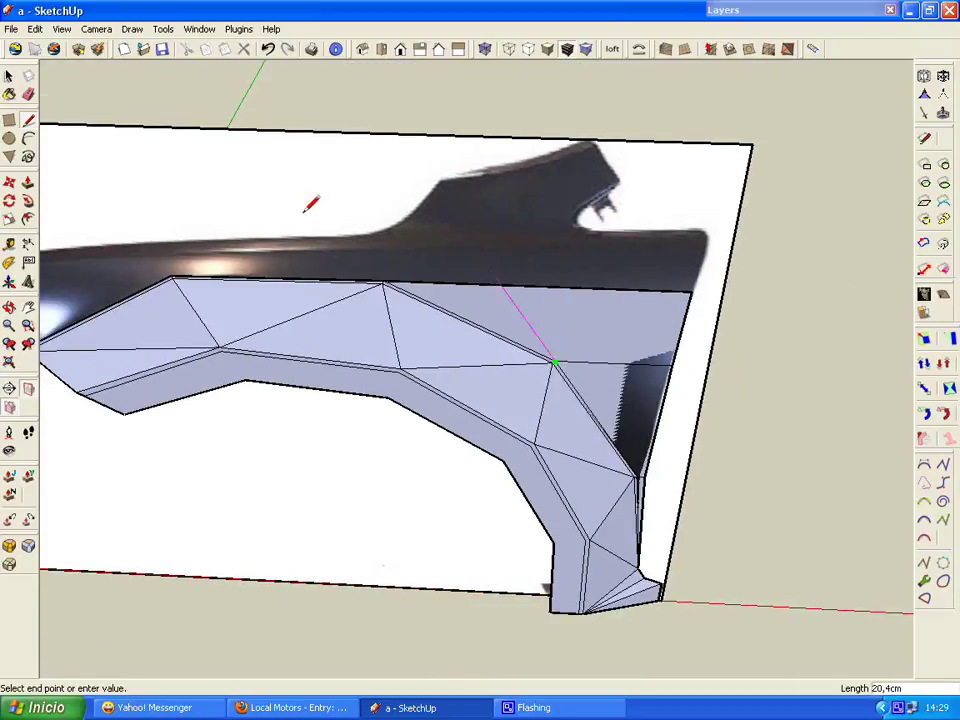
{"action": "key", "text": "Escape"}
{"action": "middle_click_drag", "start_coordinate": [315, 306], "coordinate": [184, 313]}
{"action": "left_click", "coordinate": [172, 317]}
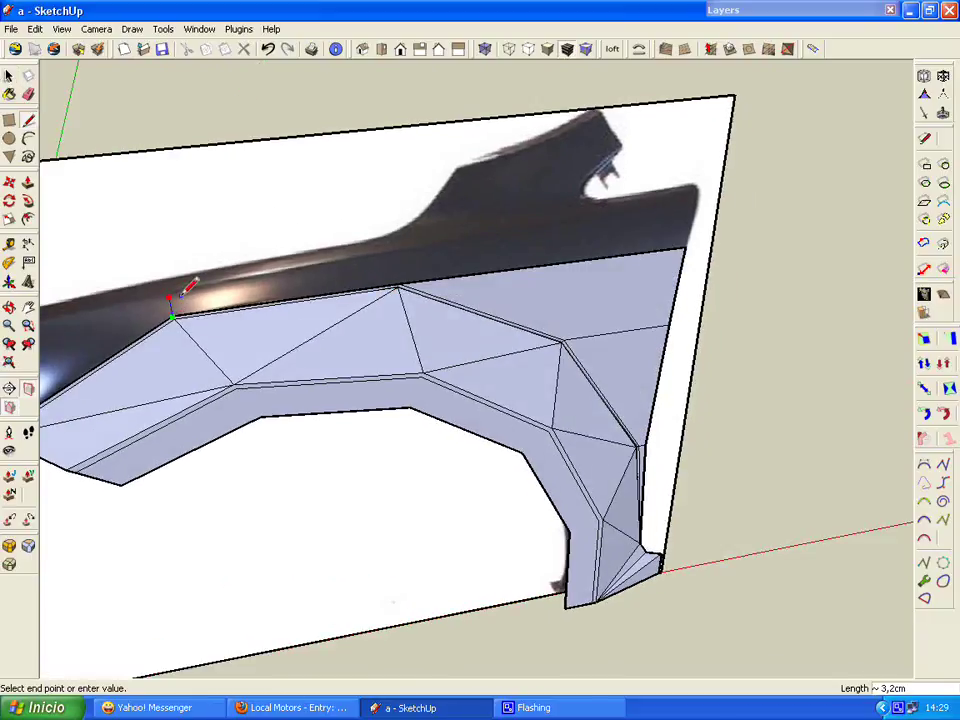
{"action": "left_click", "coordinate": [396, 254]}
{"action": "left_click", "coordinate": [398, 287]}
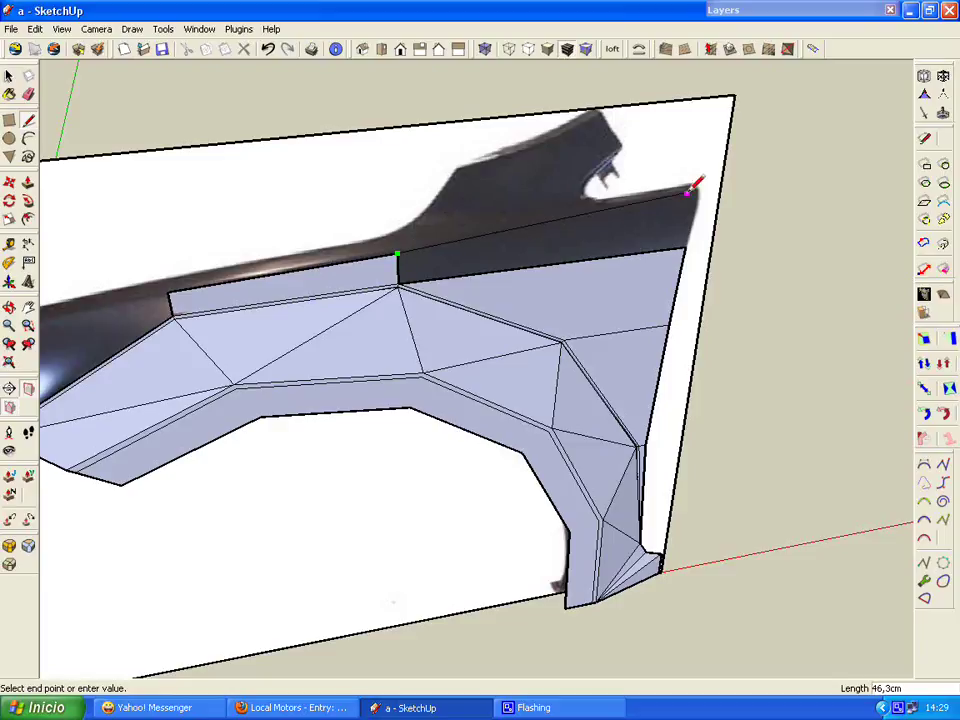
{"action": "middle_click_drag", "start_coordinate": [691, 188], "coordinate": [693, 194]}
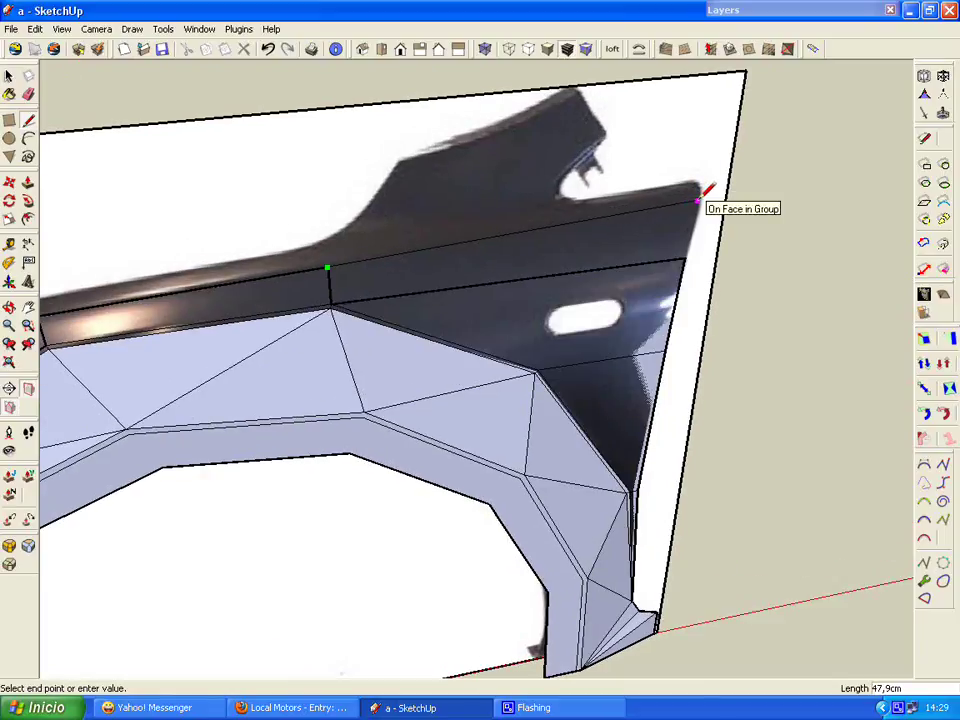
{"action": "left_click", "coordinate": [697, 200]}
{"action": "left_click", "coordinate": [690, 248]}
{"action": "mouse_move", "coordinate": [692, 246]}
{"action": "middle_mouse_down"}
{"action": "mouse_move", "coordinate": [364, 294]}
{"action": "mouse_move", "coordinate": [236, 336]}
{"action": "mouse_move", "coordinate": [285, 306]}
{"action": "middle_mouse_up"}
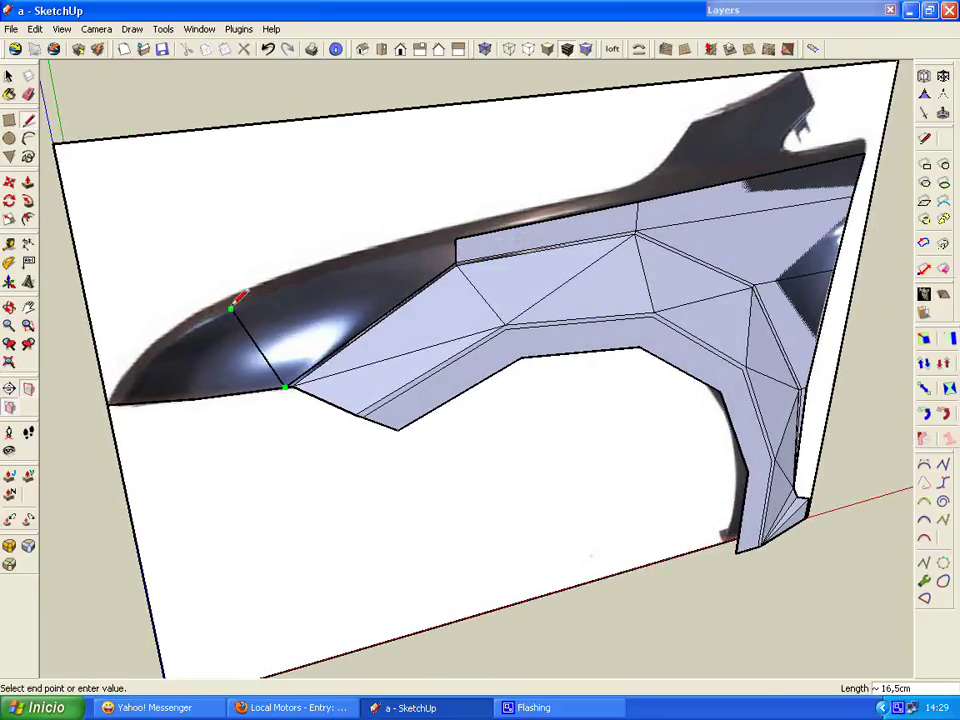
Step: Close faces across the dark front area between the panel corner and the fender tip
{"action": "left_click", "coordinate": [456, 240]}
{"action": "scroll", "coordinate": [244, 304], "scroll_direction": "up", "scroll_amount": 1}
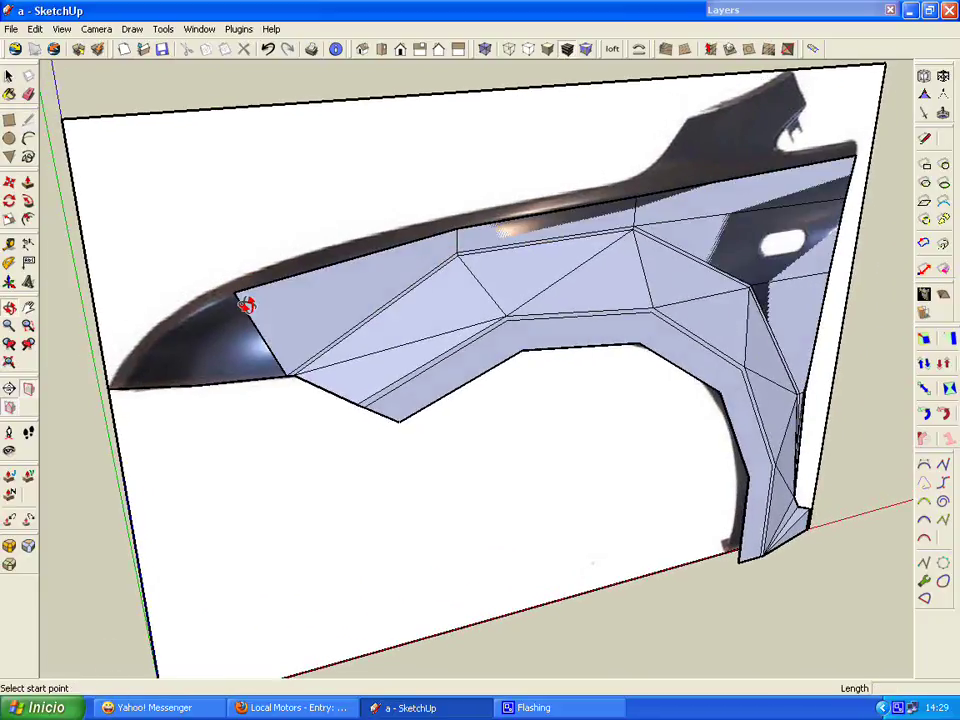
{"action": "scroll", "coordinate": [160, 342], "scroll_direction": "up", "scroll_amount": 2}
{"action": "left_click", "coordinate": [149, 347]}
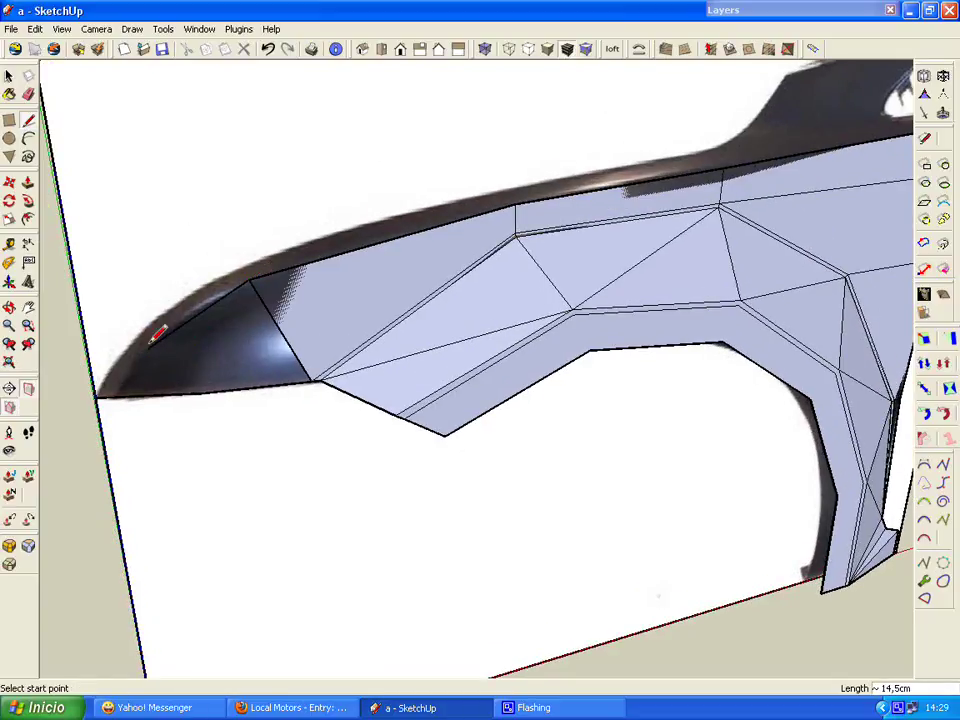
{"action": "left_click", "coordinate": [311, 381]}
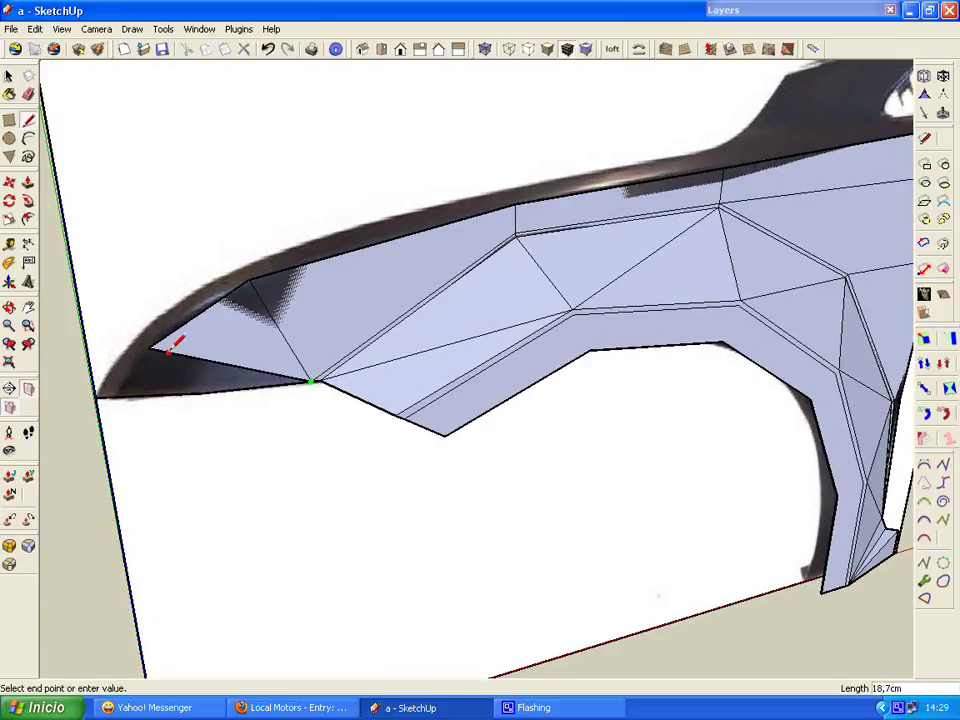
{"action": "left_click", "coordinate": [169, 349]}
{"action": "scroll", "coordinate": [122, 386], "scroll_direction": "up", "scroll_amount": 1}
{"action": "scroll", "coordinate": [115, 393], "scroll_direction": "up", "scroll_amount": 2}
{"action": "left_click", "coordinate": [175, 319]}
{"action": "mouse_move", "coordinate": [133, 381]}
{"action": "middle_mouse_down"}
{"action": "mouse_move", "coordinate": [124, 403]}
{"action": "mouse_move", "coordinate": [212, 393]}
{"action": "middle_mouse_up"}
Step: Erase the front tip's bottom edge and draw a new edge across the dark face to the lower vertex
{"action": "left_click", "coordinate": [29, 95]}
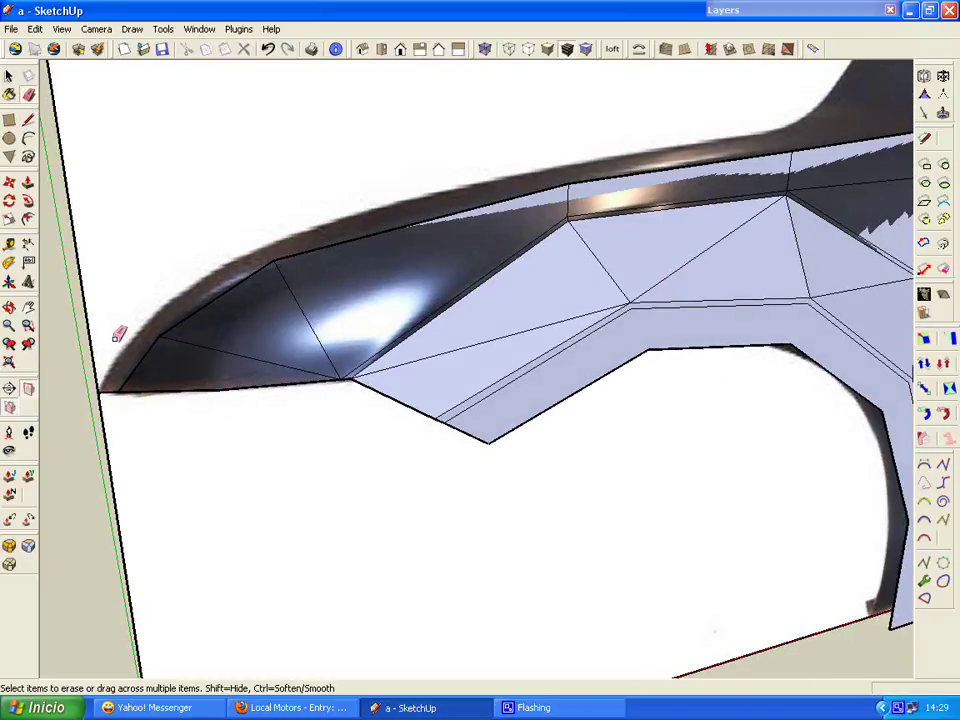
{"action": "left_click_drag", "start_coordinate": [174, 387], "coordinate": [224, 392]}
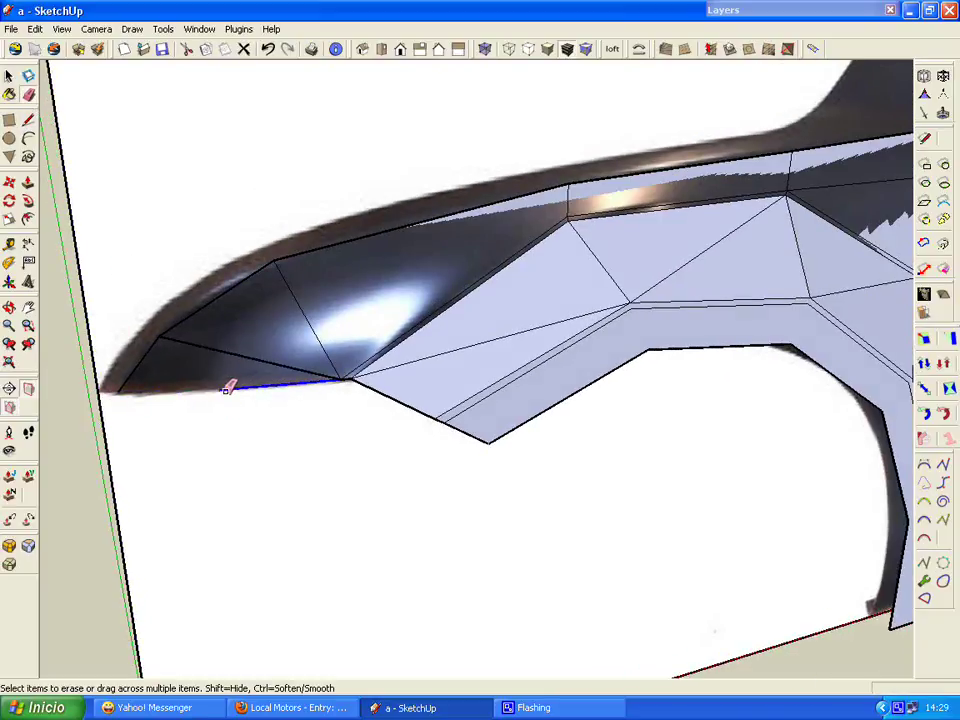
{"action": "left_click", "coordinate": [28, 119]}
{"action": "left_click", "coordinate": [158, 341]}
{"action": "left_click", "coordinate": [343, 377]}
{"action": "mouse_move", "coordinate": [343, 377]}
{"action": "middle_mouse_down"}
{"action": "mouse_move", "coordinate": [318, 358]}
{"action": "mouse_move", "coordinate": [186, 388]}
{"action": "middle_mouse_up"}
Step: Orbit around the fender to inspect the faceted shell from nose to rear
{"action": "scroll", "coordinate": [186, 388], "scroll_direction": "down", "scroll_amount": 5}
{"action": "mouse_move", "coordinate": [568, 328]}
{"action": "middle_mouse_down"}
{"action": "mouse_move", "coordinate": [381, 373]}
{"action": "mouse_move", "coordinate": [650, 242]}
{"action": "mouse_move", "coordinate": [718, 182]}
{"action": "mouse_move", "coordinate": [546, 251]}
{"action": "mouse_move", "coordinate": [563, 284]}
{"action": "middle_mouse_up"}
{"action": "scroll", "coordinate": [650, 242], "scroll_direction": "up", "scroll_amount": 5}
{"action": "mouse_move", "coordinate": [787, 200]}
{"action": "middle_mouse_down"}
{"action": "mouse_move", "coordinate": [671, 253]}
{"action": "mouse_move", "coordinate": [634, 259]}
{"action": "mouse_move", "coordinate": [441, 246]}
{"action": "mouse_move", "coordinate": [495, 266]}
{"action": "mouse_move", "coordinate": [483, 253]}
{"action": "middle_mouse_up"}
{"action": "scroll", "coordinate": [594, 236], "scroll_direction": "down", "scroll_amount": 2}
{"action": "scroll", "coordinate": [590, 238], "scroll_direction": "down", "scroll_amount": 2}
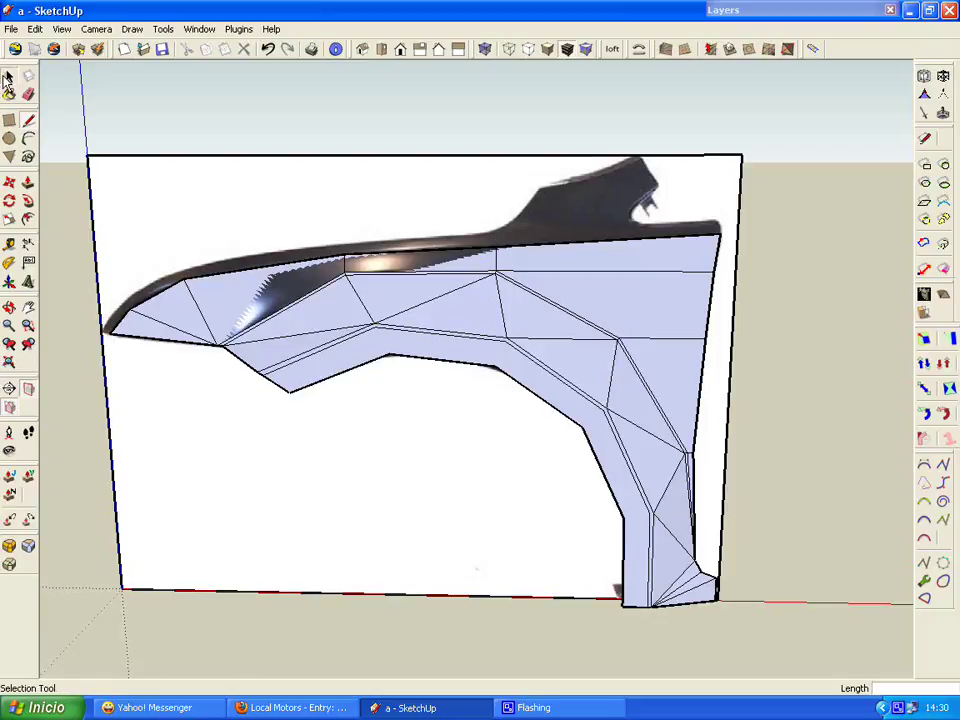
{"action": "left_click", "coordinate": [7, 76]}
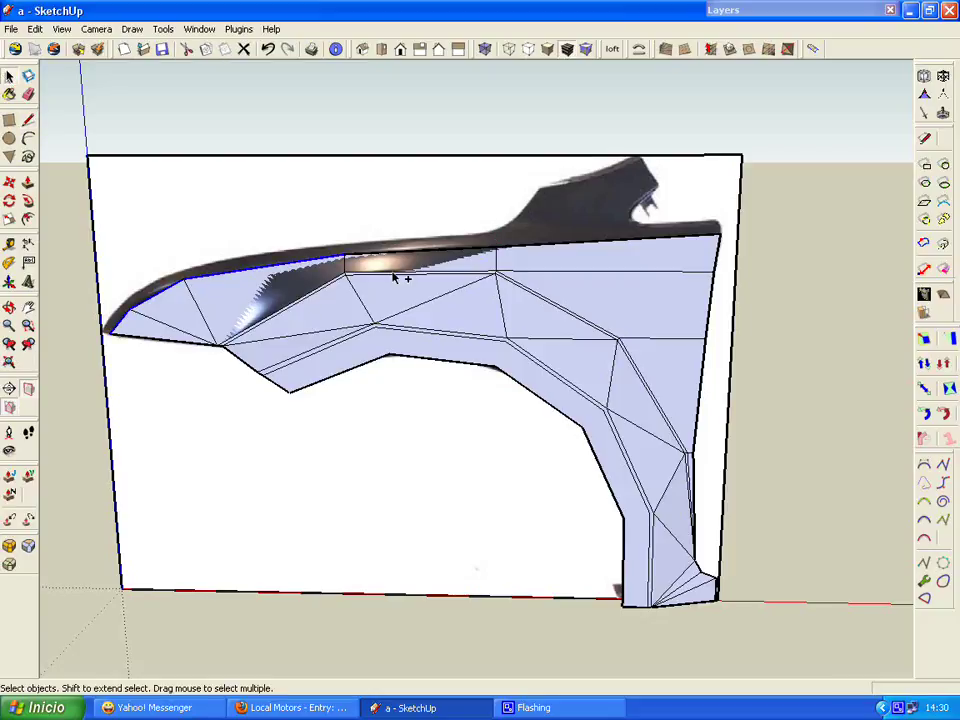
Step: Try offsetting the fender's upper edge, then cancel the offset
{"action": "mouse_move", "coordinate": [535, 251]}
{"action": "middle_mouse_down"}
{"action": "mouse_move", "coordinate": [439, 246]}
{"action": "mouse_move", "coordinate": [452, 221]}
{"action": "middle_mouse_up"}
{"action": "left_click", "coordinate": [28, 219]}
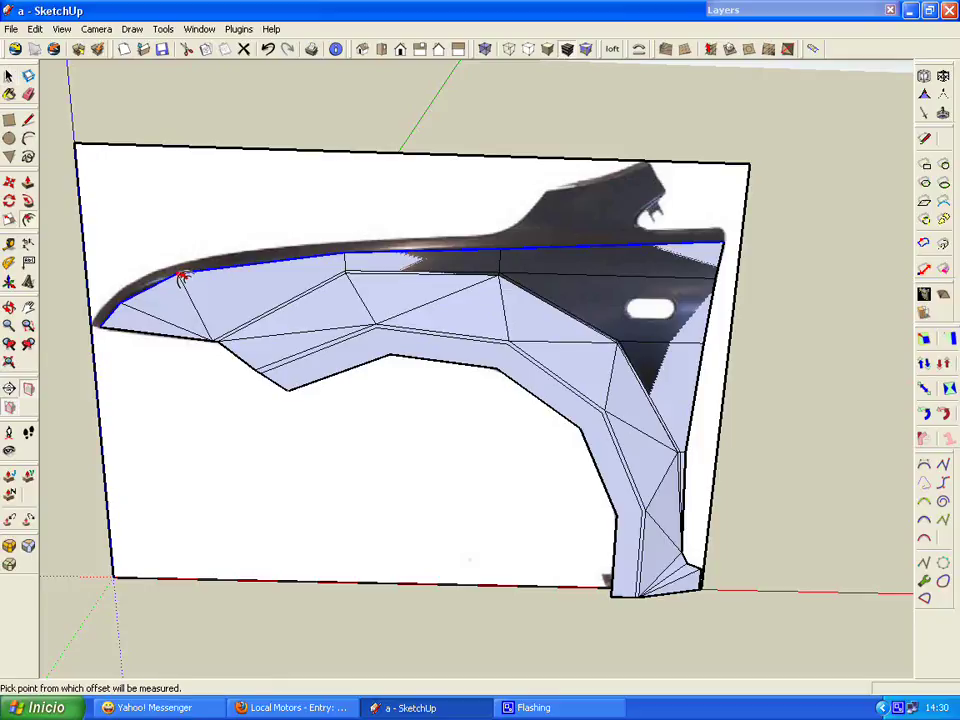
{"action": "scroll", "coordinate": [180, 266], "scroll_direction": "up", "scroll_amount": 3}
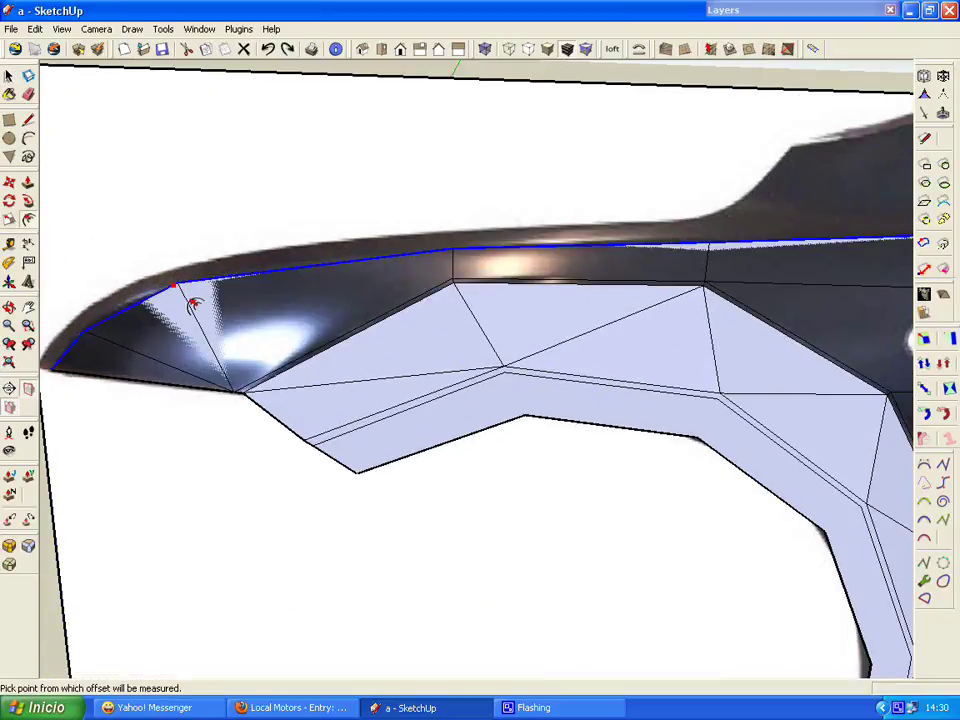
{"action": "left_click", "coordinate": [186, 278]}
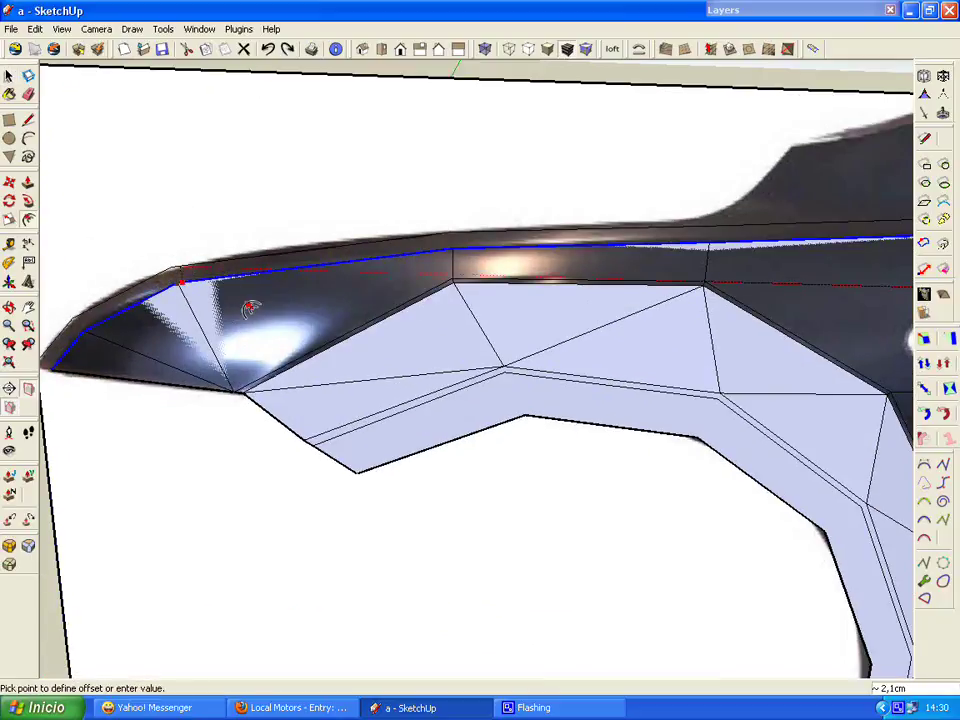
{"action": "key", "text": "Escape"}
{"action": "scroll", "coordinate": [250, 307], "scroll_direction": "down", "scroll_amount": 3}
Step: With the Line tool, abandon a line at the fender tip and start a new edge on the top rim
{"action": "left_click", "coordinate": [28, 119]}
{"action": "scroll", "coordinate": [92, 340], "scroll_direction": "up", "scroll_amount": 3}
{"action": "left_click", "coordinate": [92, 340]}
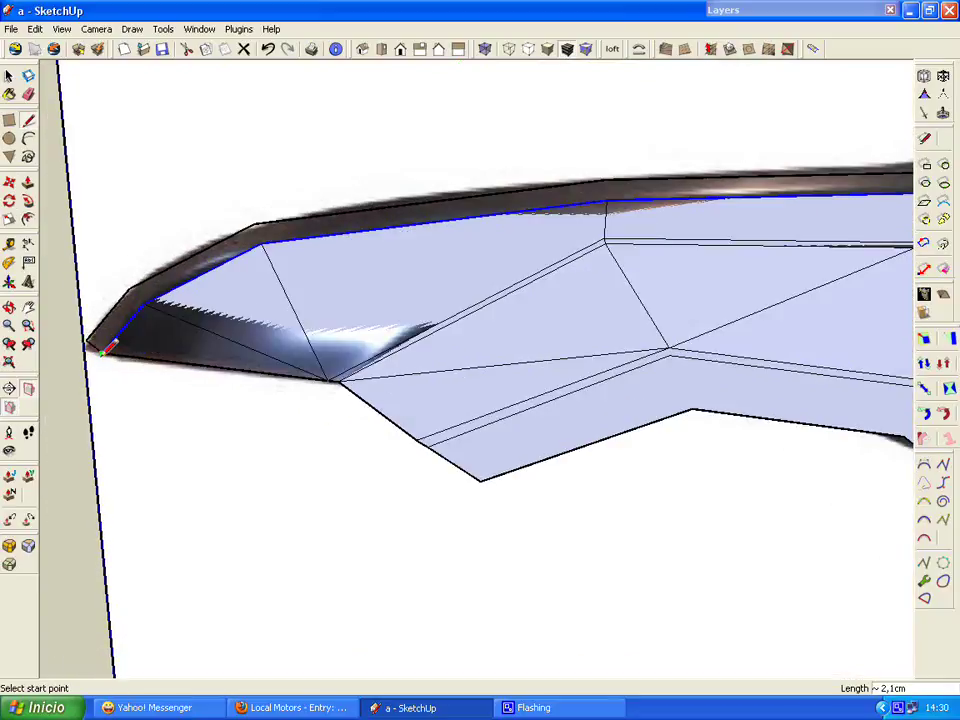
{"action": "scroll", "coordinate": [140, 460], "scroll_direction": "down", "scroll_amount": 5}
{"action": "scroll", "coordinate": [714, 317], "scroll_direction": "up", "scroll_amount": 5}
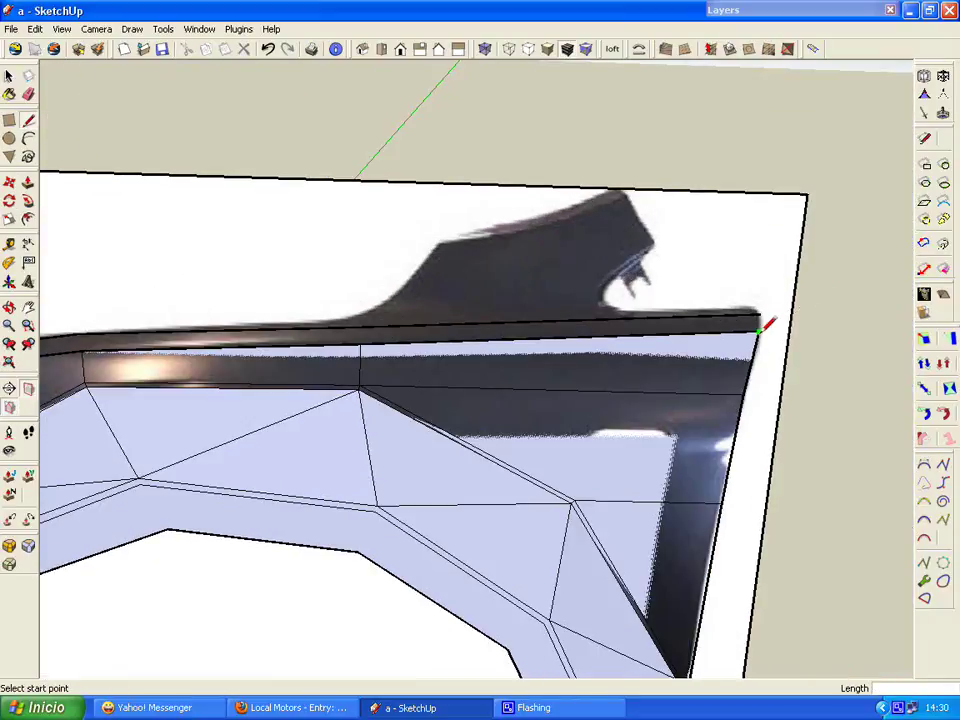
{"action": "key", "text": "Escape"}
{"action": "scroll", "coordinate": [296, 386], "scroll_direction": "down", "scroll_amount": 5}
{"action": "scroll", "coordinate": [182, 401], "scroll_direction": "up", "scroll_amount": 5}
{"action": "middle_click_drag", "start_coordinate": [182, 401], "coordinate": [290, 368]}
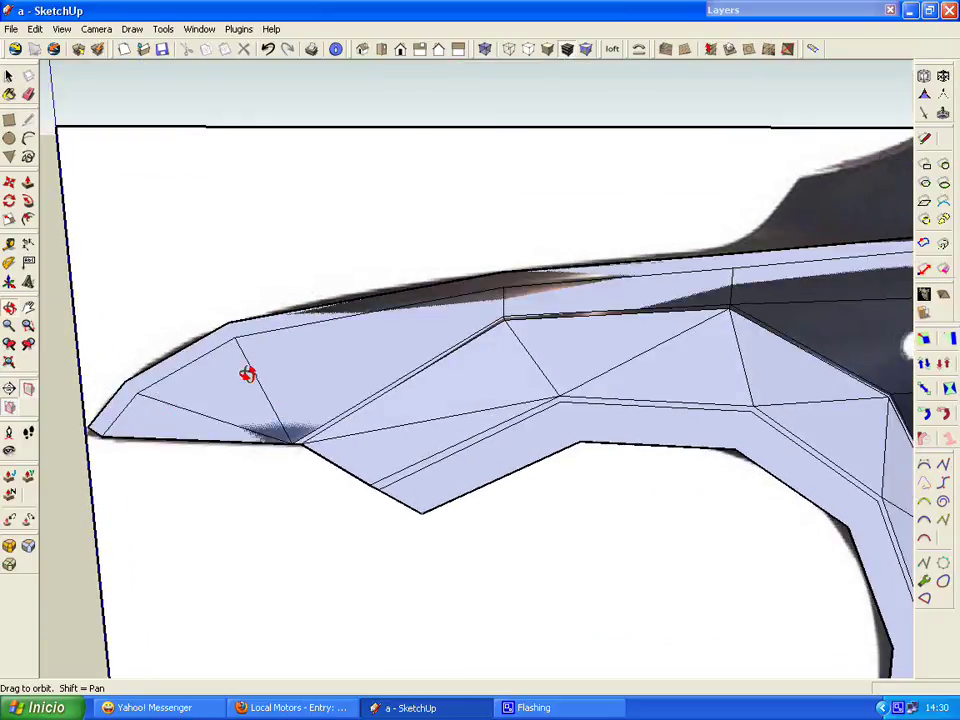
{"action": "scroll", "coordinate": [290, 368], "scroll_direction": "down", "scroll_amount": 4}
{"action": "scroll", "coordinate": [531, 274], "scroll_direction": "down", "scroll_amount": 1}
{"action": "scroll", "coordinate": [574, 279], "scroll_direction": "up", "scroll_amount": 2}
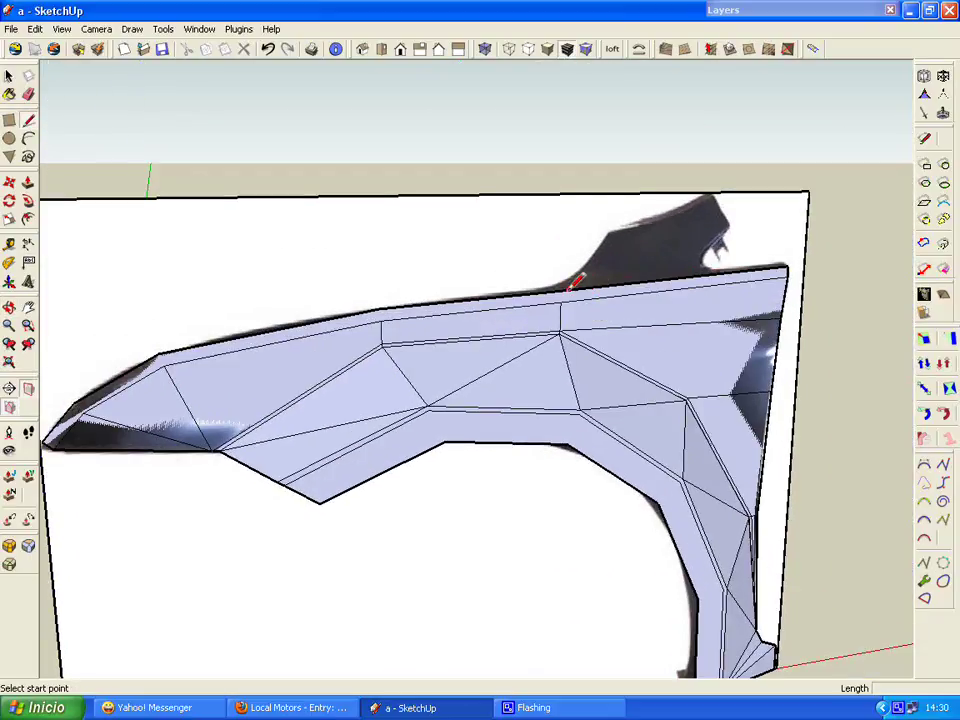
{"action": "scroll", "coordinate": [530, 287], "scroll_direction": "up", "scroll_amount": 3}
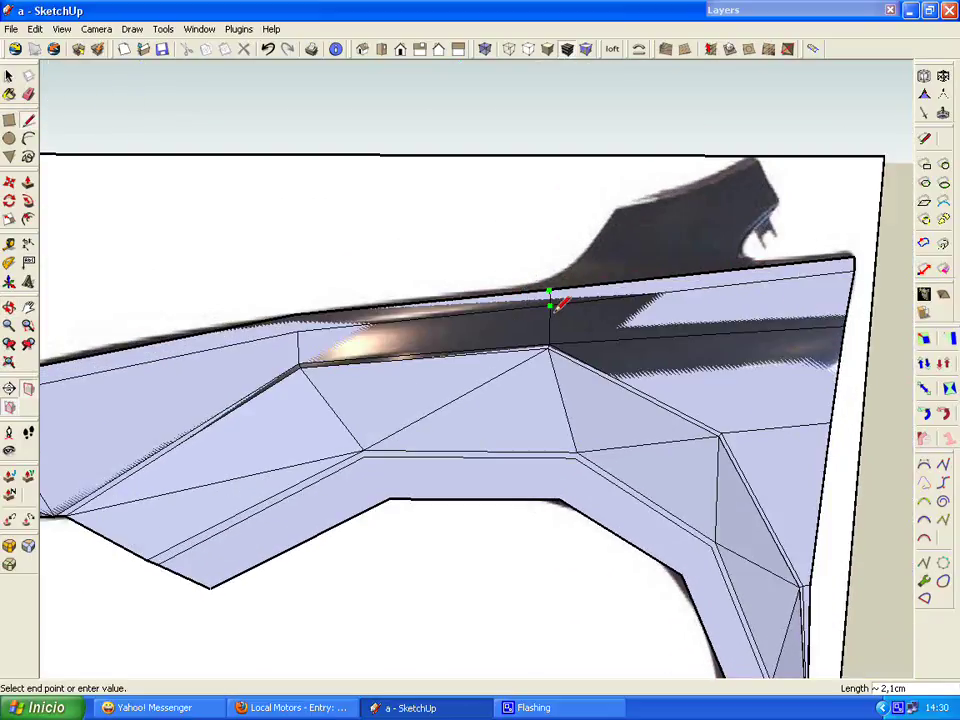
{"action": "left_click", "coordinate": [552, 306]}
Step: Trace the raised rear tab outline into new faces, splitting it with an edge from the notch
{"action": "mouse_move", "coordinate": [550, 291]}
{"action": "middle_mouse_down"}
{"action": "mouse_move", "coordinate": [399, 306]}
{"action": "mouse_move", "coordinate": [422, 302]}
{"action": "middle_mouse_up"}
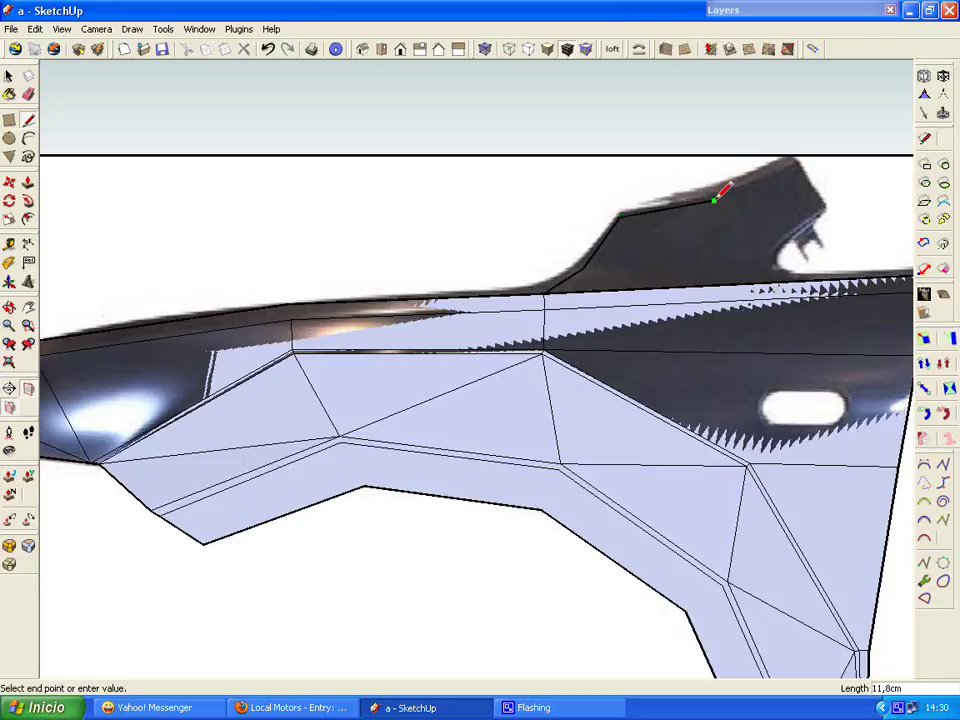
{"action": "left_click", "coordinate": [797, 160]}
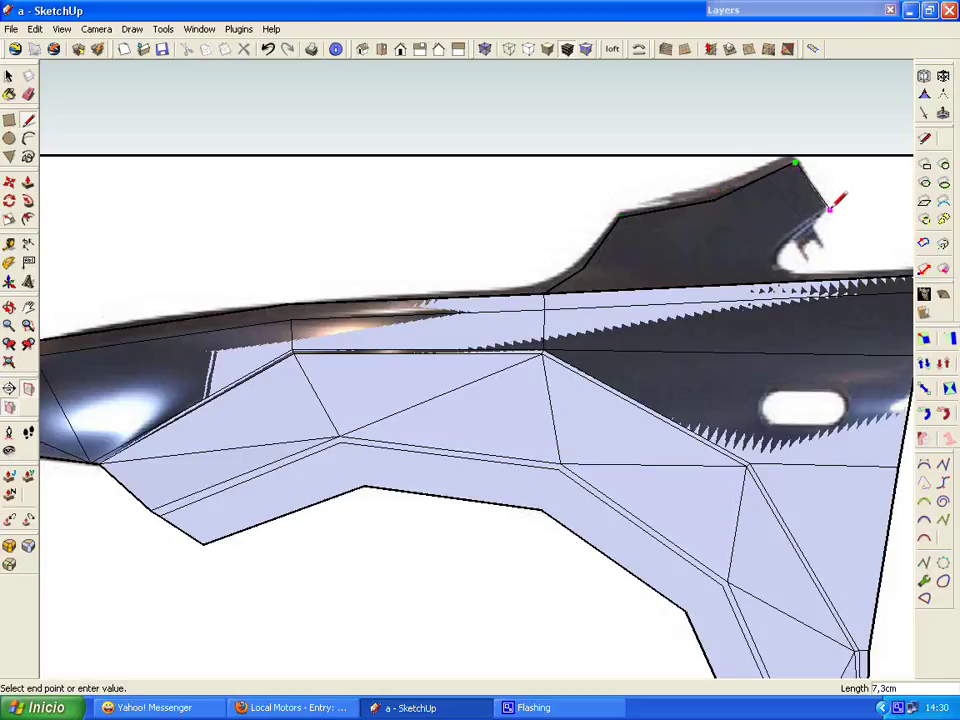
{"action": "scroll", "coordinate": [789, 231], "scroll_direction": "up", "scroll_amount": 2}
{"action": "scroll", "coordinate": [792, 226], "scroll_direction": "up", "scroll_amount": 2}
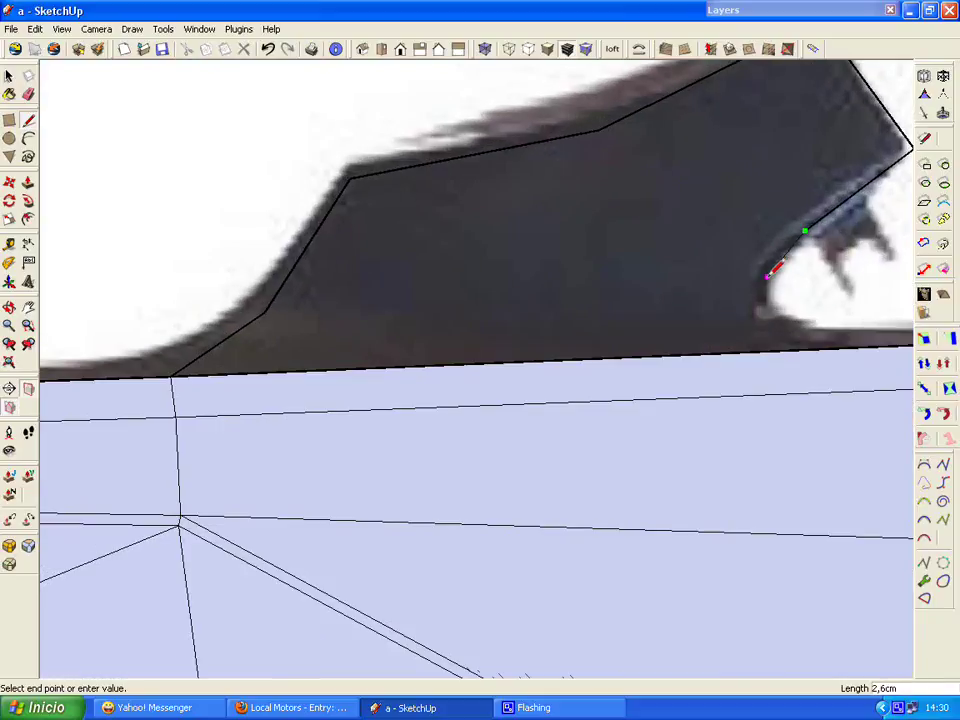
{"action": "left_click", "coordinate": [826, 340]}
{"action": "scroll", "coordinate": [830, 336], "scroll_direction": "down", "scroll_amount": 1}
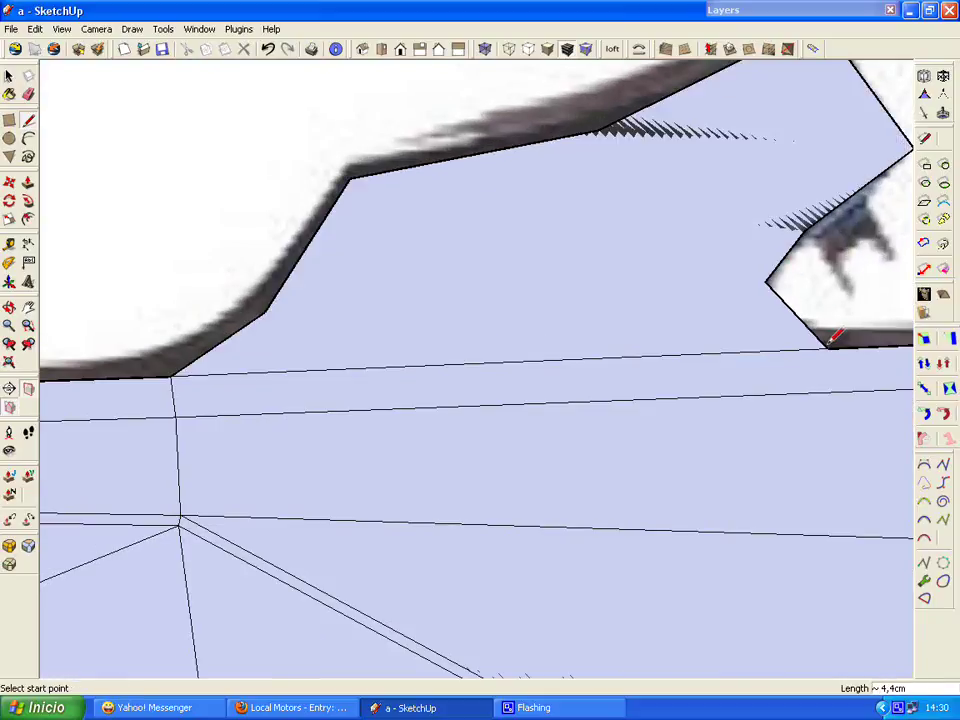
{"action": "scroll", "coordinate": [623, 270], "scroll_direction": "down", "scroll_amount": 3}
{"action": "scroll", "coordinate": [583, 293], "scroll_direction": "down", "scroll_amount": 2}
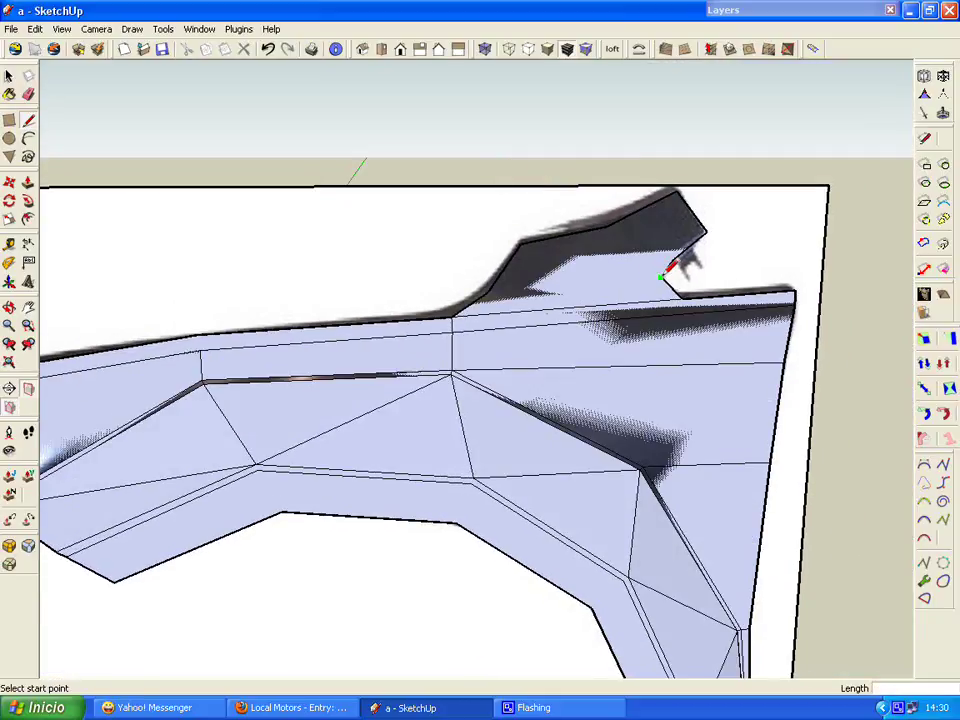
{"action": "left_click", "coordinate": [661, 275]}
{"action": "left_click", "coordinate": [488, 292]}
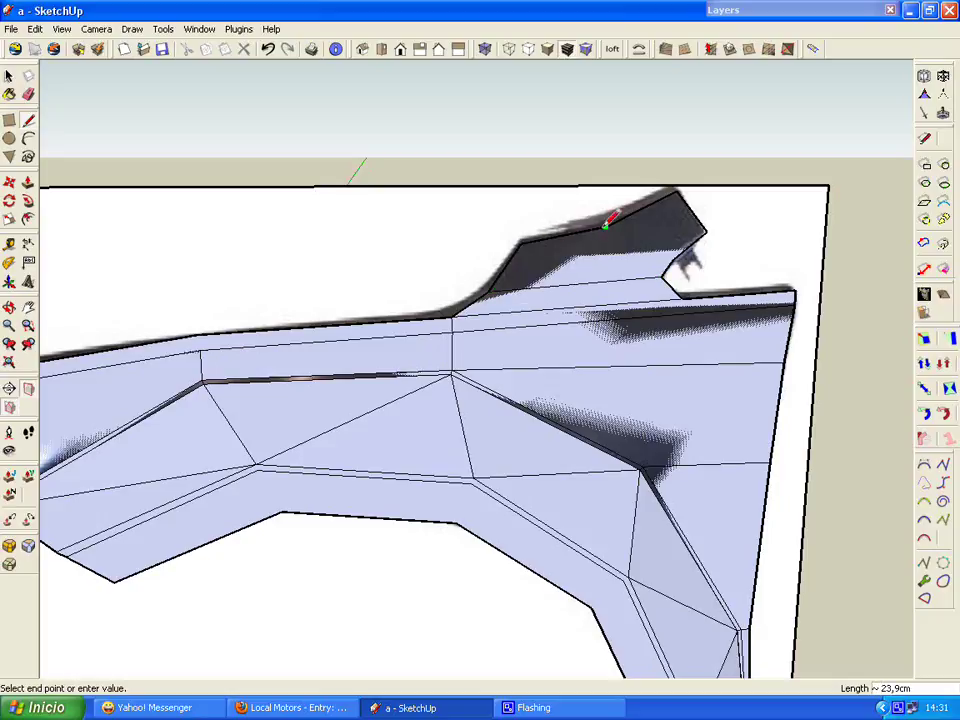
{"action": "left_click", "coordinate": [675, 261]}
Step: Select the whole fender and move it out in front of the reference photo
{"action": "mouse_move", "coordinate": [609, 266]}
{"action": "middle_mouse_down"}
{"action": "mouse_move", "coordinate": [746, 264]}
{"action": "mouse_move", "coordinate": [505, 355]}
{"action": "mouse_move", "coordinate": [519, 380]}
{"action": "mouse_move", "coordinate": [238, 518]}
{"action": "mouse_move", "coordinate": [441, 388]}
{"action": "mouse_move", "coordinate": [516, 270]}
{"action": "middle_mouse_up"}
{"action": "scroll", "coordinate": [714, 251], "scroll_direction": "down", "scroll_amount": 3}
{"action": "key", "text": "space"}
{"action": "left_click", "coordinate": [505, 355]}
{"action": "key", "text": "m"}
{"action": "left_click", "coordinate": [519, 380]}
{"action": "left_click", "coordinate": [536, 407]}
{"action": "key", "text": "space"}
{"action": "left_click", "coordinate": [238, 518]}
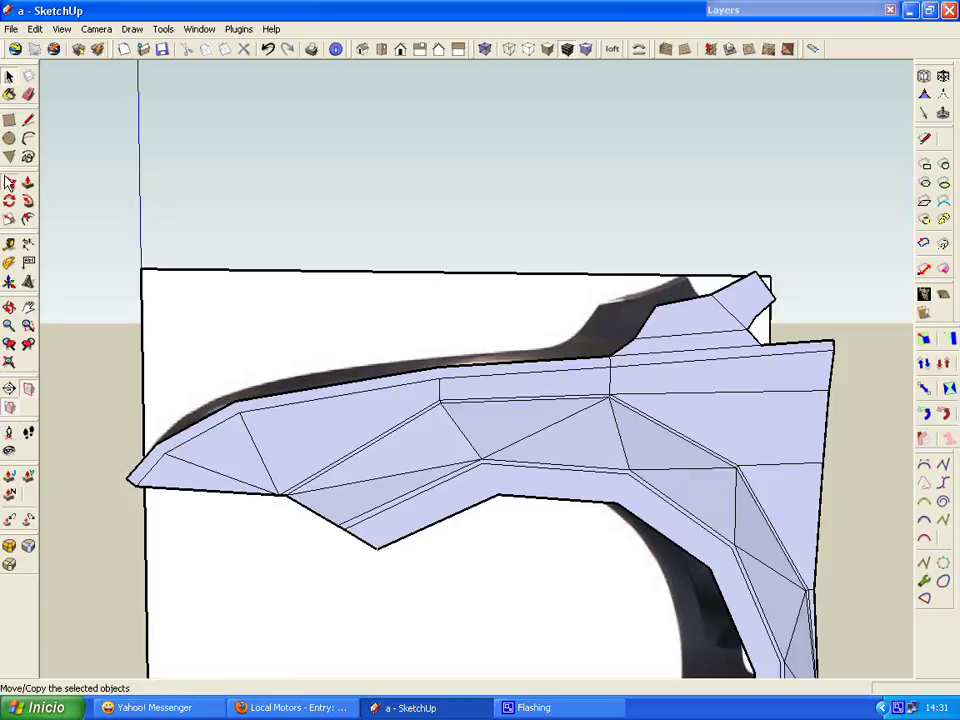
Step: Move the fender's front tip vertex twice so it sits lower and further forward
{"action": "left_click", "coordinate": [8, 183]}
{"action": "scroll", "coordinate": [125, 478], "scroll_direction": "up", "scroll_amount": 2}
{"action": "left_click", "coordinate": [110, 477]}
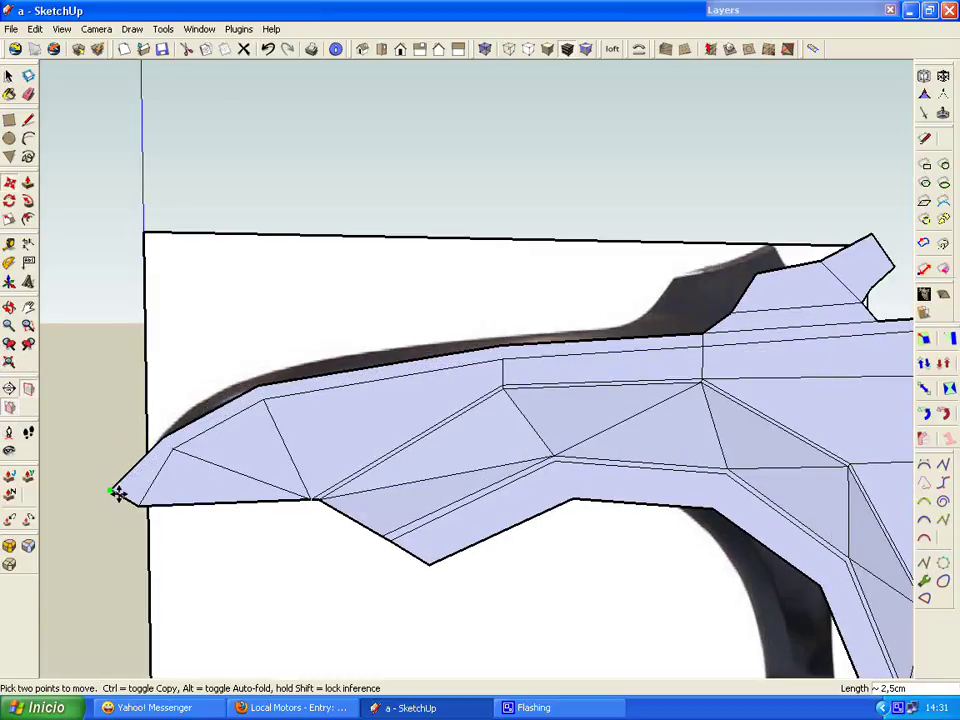
{"action": "left_click", "coordinate": [111, 505]}
{"action": "mouse_move", "coordinate": [111, 505]}
{"action": "middle_mouse_down"}
{"action": "mouse_move", "coordinate": [443, 321]}
{"action": "mouse_move", "coordinate": [169, 405]}
{"action": "mouse_move", "coordinate": [272, 75]}
{"action": "middle_mouse_up"}
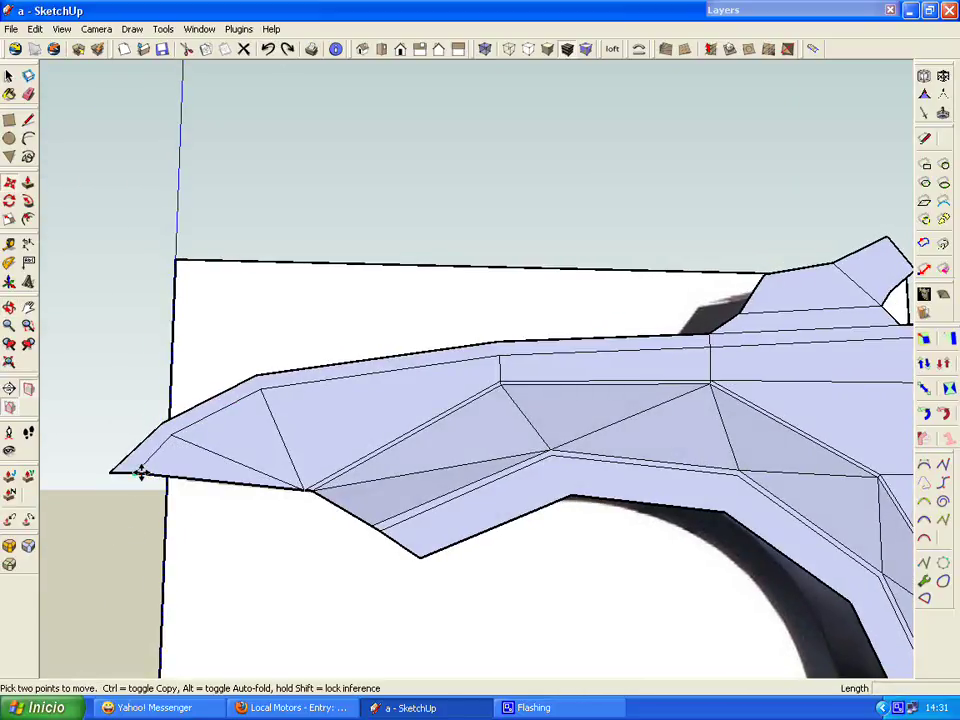
{"action": "left_click", "coordinate": [110, 489]}
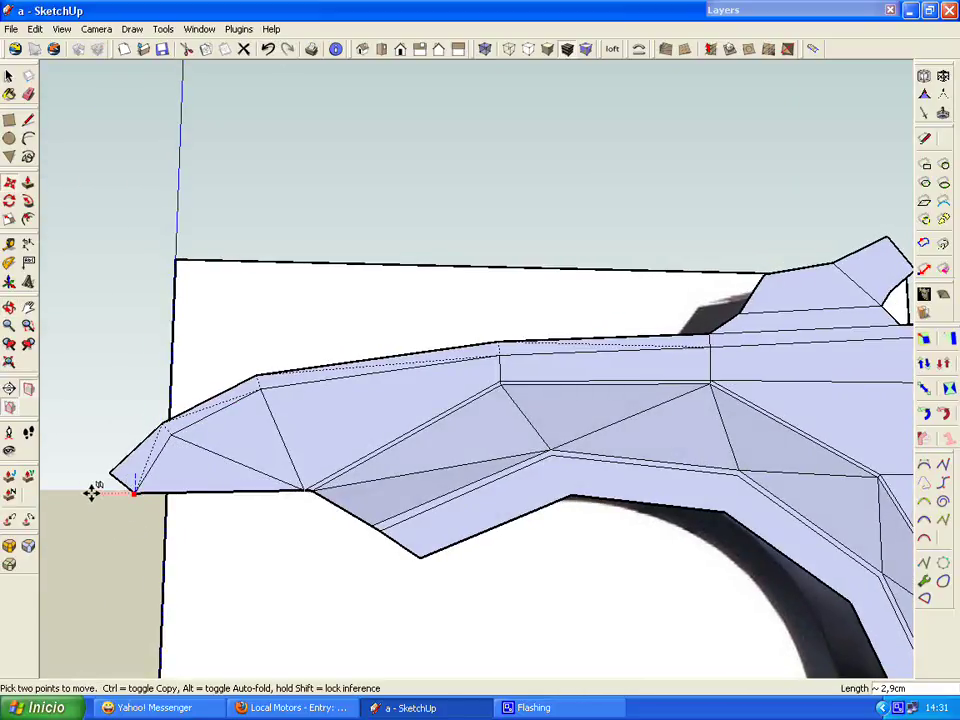
{"action": "left_click", "coordinate": [118, 444]}
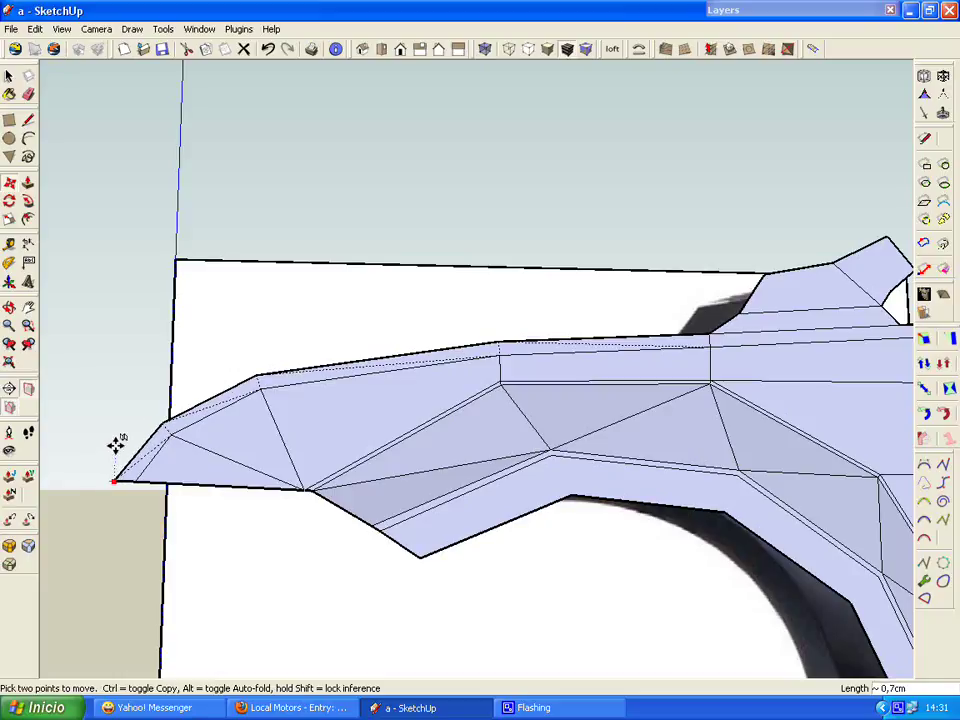
{"action": "mouse_move", "coordinate": [116, 439]}
{"action": "middle_mouse_down"}
{"action": "mouse_move", "coordinate": [260, 455]}
{"action": "mouse_move", "coordinate": [170, 449]}
{"action": "middle_mouse_up"}
{"action": "key", "text": "l"}
{"action": "left_click", "coordinate": [170, 449]}
Step: Select the thin strip face along the fender's upper rim near the tip
{"action": "scroll", "coordinate": [130, 453], "scroll_direction": "down", "scroll_amount": 2}
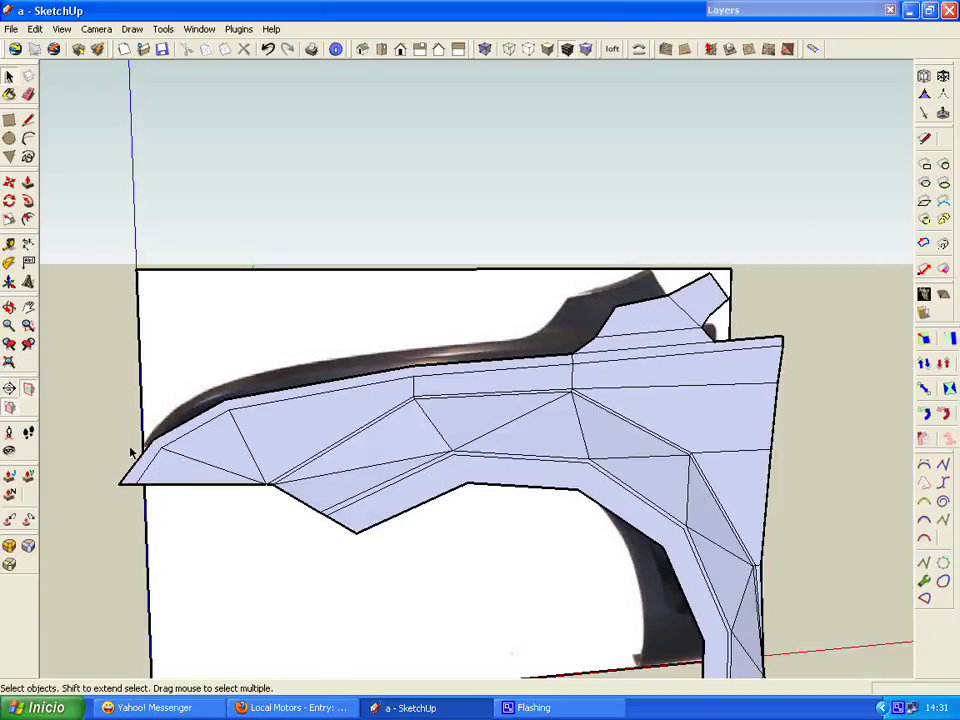
{"action": "middle_click_drag", "start_coordinate": [581, 370], "coordinate": [611, 439]}
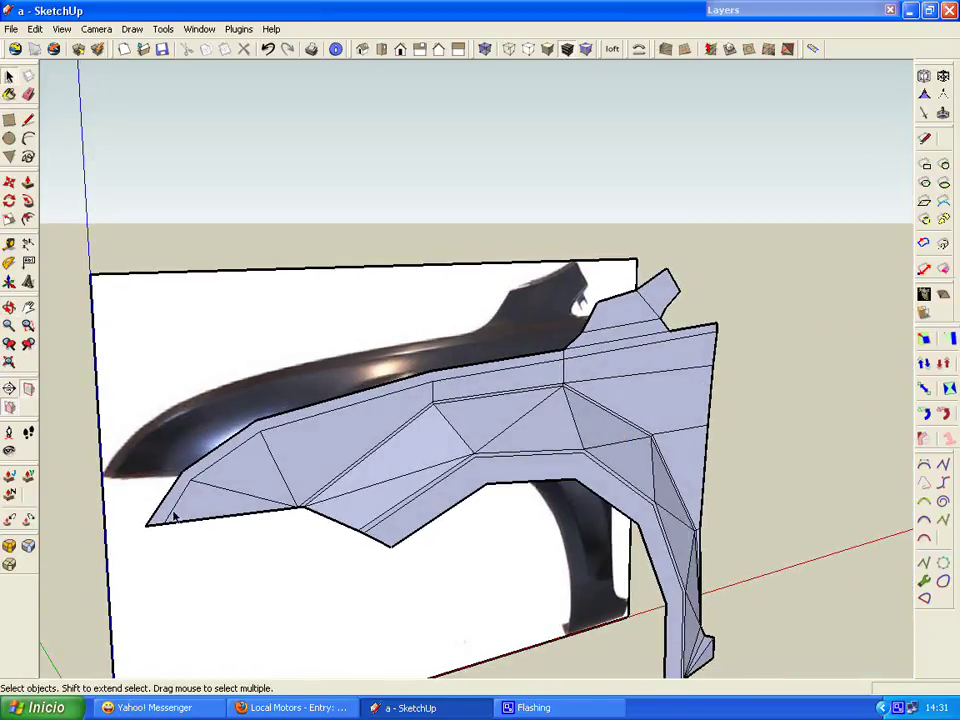
{"action": "left_click", "coordinate": [309, 420]}
{"action": "left_click", "coordinate": [308, 414]}
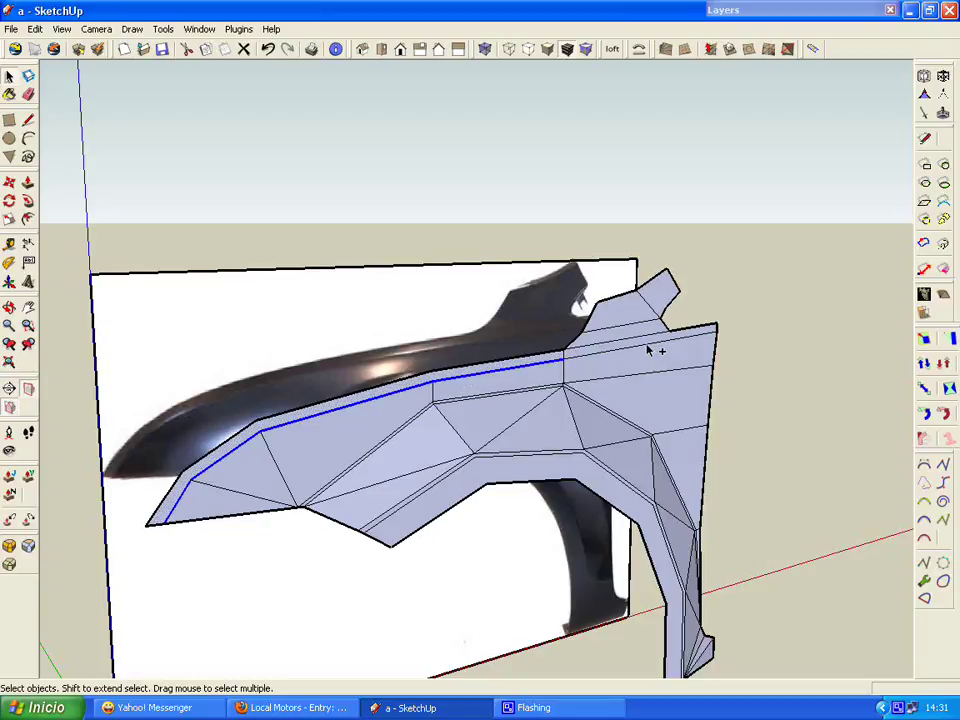
{"action": "scroll", "coordinate": [250, 420], "scroll_direction": "up", "scroll_amount": 2}
{"action": "scroll", "coordinate": [184, 462], "scroll_direction": "up", "scroll_amount": 3}
Step: Offset the rim edge to place an inset line just inside the upper rim
{"action": "left_click", "coordinate": [28, 219]}
{"action": "scroll", "coordinate": [281, 452], "scroll_direction": "up", "scroll_amount": 1}
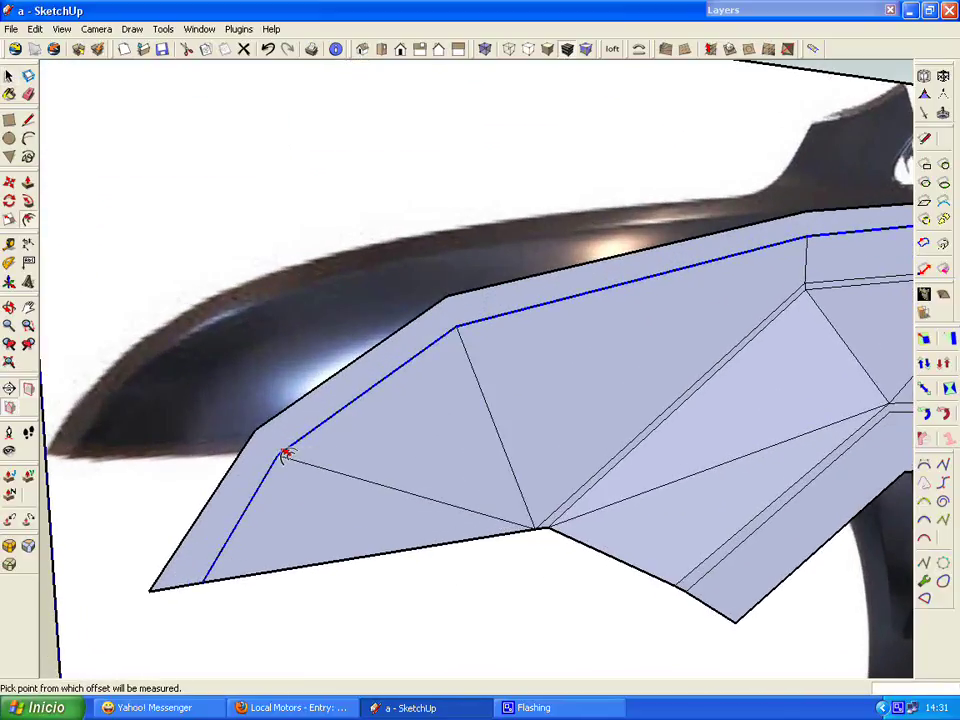
{"action": "left_click", "coordinate": [281, 452]}
{"action": "scroll", "coordinate": [281, 452], "scroll_direction": "up", "scroll_amount": 1}
{"action": "scroll", "coordinate": [281, 452], "scroll_direction": "down", "scroll_amount": 1}
{"action": "left_click", "coordinate": [282, 454]}
{"action": "scroll", "coordinate": [260, 465], "scroll_direction": "down", "scroll_amount": 2}
{"action": "left_click", "coordinate": [28, 119]}
{"action": "scroll", "coordinate": [152, 330], "scroll_direction": "up", "scroll_amount": 2}
{"action": "scroll", "coordinate": [75, 510], "scroll_direction": "down", "scroll_amount": 3}
Step: Grab the fender's lower-left corner to move it, cancel, and return to Select
{"action": "left_click", "coordinate": [9, 182]}
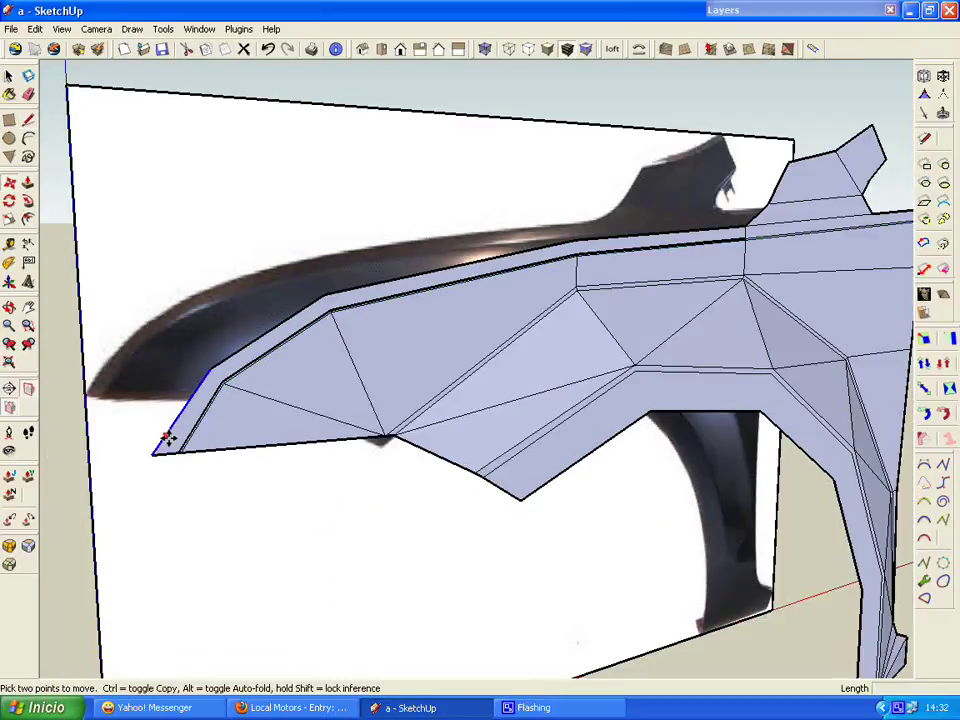
{"action": "scroll", "coordinate": [184, 458], "scroll_direction": "up", "scroll_amount": 2}
{"action": "scroll", "coordinate": [186, 458], "scroll_direction": "up", "scroll_amount": 1}
{"action": "scroll", "coordinate": [186, 458], "scroll_direction": "up", "scroll_amount": 1}
{"action": "left_click", "coordinate": [182, 460]}
{"action": "key", "text": "Escape"}
{"action": "scroll", "coordinate": [180, 468], "scroll_direction": "down", "scroll_amount": 2}
{"action": "scroll", "coordinate": [180, 468], "scroll_direction": "down", "scroll_amount": 3}
{"action": "mouse_move", "coordinate": [182, 467]}
{"action": "middle_mouse_down"}
{"action": "mouse_move", "coordinate": [332, 413]}
{"action": "mouse_move", "coordinate": [191, 422]}
{"action": "mouse_move", "coordinate": [867, 290]}
{"action": "mouse_move", "coordinate": [649, 349]}
{"action": "mouse_move", "coordinate": [748, 416]}
{"action": "middle_mouse_up"}
{"action": "scroll", "coordinate": [867, 290], "scroll_direction": "up", "scroll_amount": 2}
{"action": "scroll", "coordinate": [640, 425], "scroll_direction": "down", "scroll_amount": 3}
{"action": "key", "text": "space"}
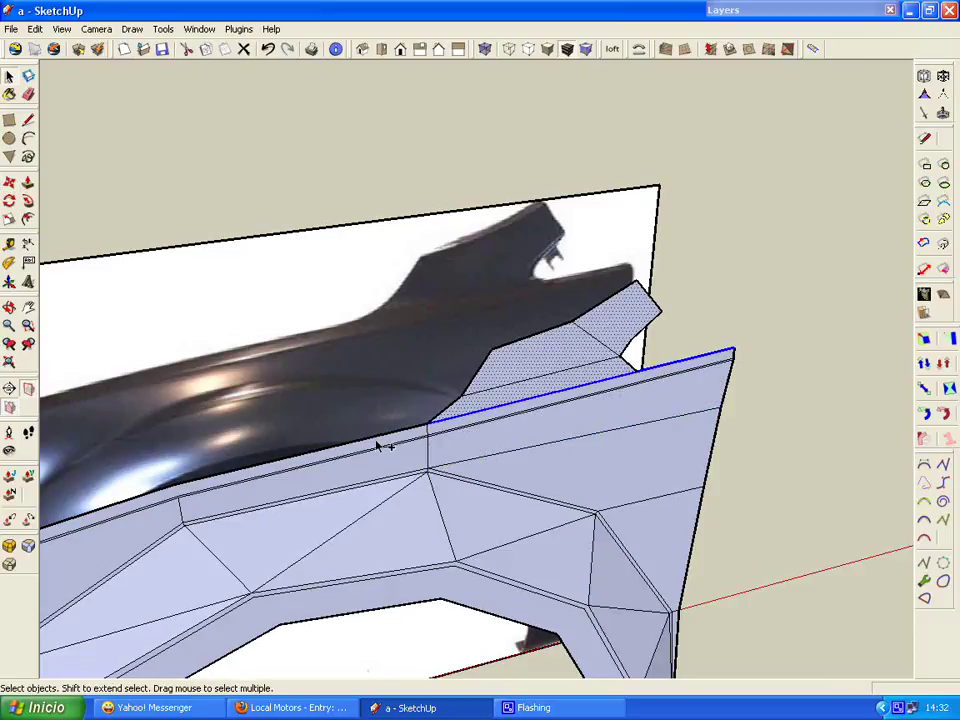
Step: Move the selected front rim edges about 1 cm up
{"action": "scroll", "coordinate": [415, 430], "scroll_direction": "down", "scroll_amount": 3}
{"action": "scroll", "coordinate": [190, 522], "scroll_direction": "up", "scroll_amount": 4}
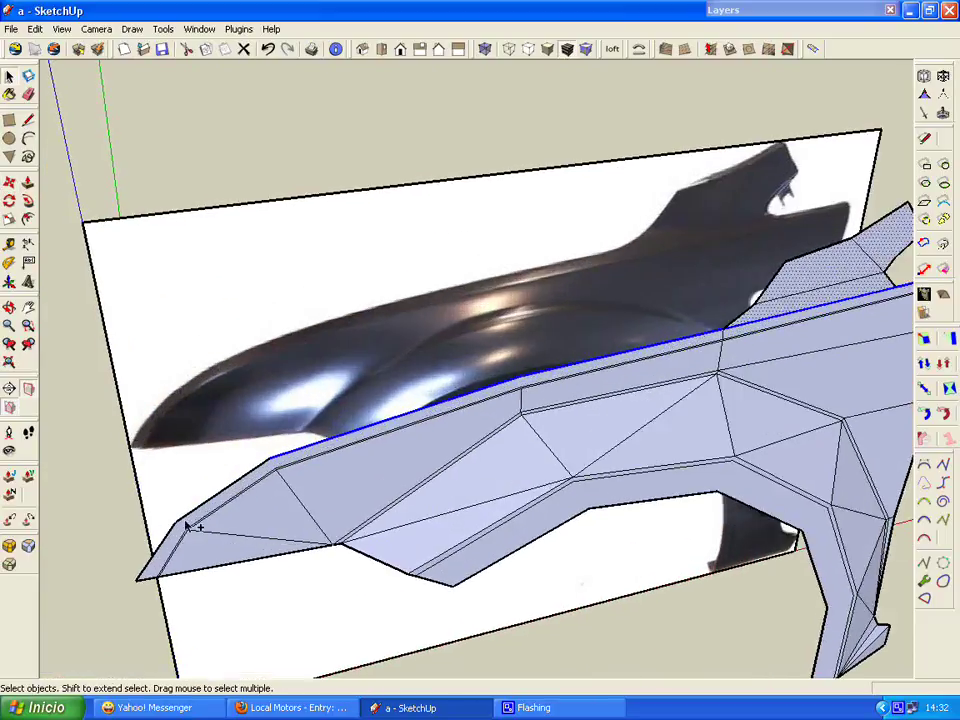
{"action": "middle_click_drag", "start_coordinate": [155, 558], "coordinate": [165, 553]}
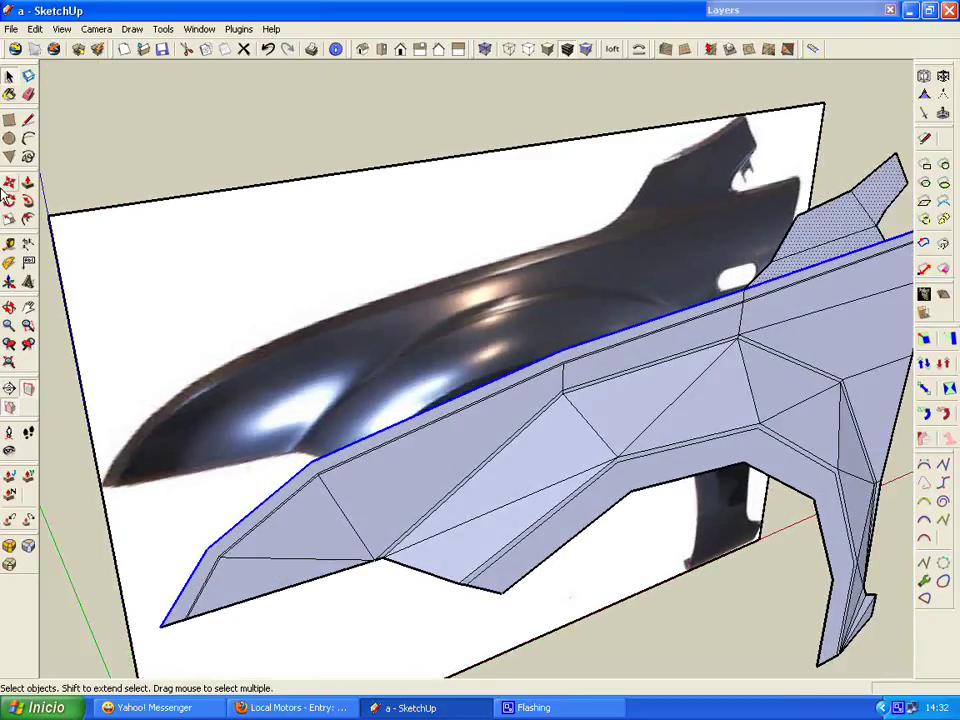
{"action": "key", "text": "m"}
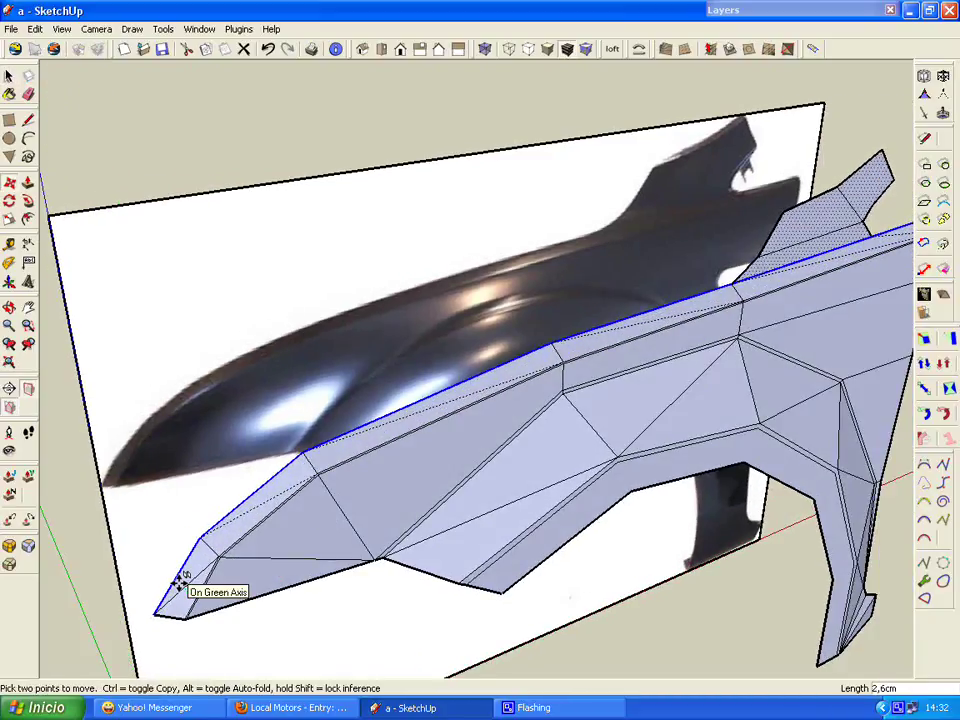
{"action": "mouse_move", "coordinate": [180, 638]}
{"action": "middle_mouse_down"}
{"action": "mouse_move", "coordinate": [548, 489]}
{"action": "mouse_move", "coordinate": [630, 424]}
{"action": "mouse_move", "coordinate": [576, 418]}
{"action": "middle_mouse_up"}
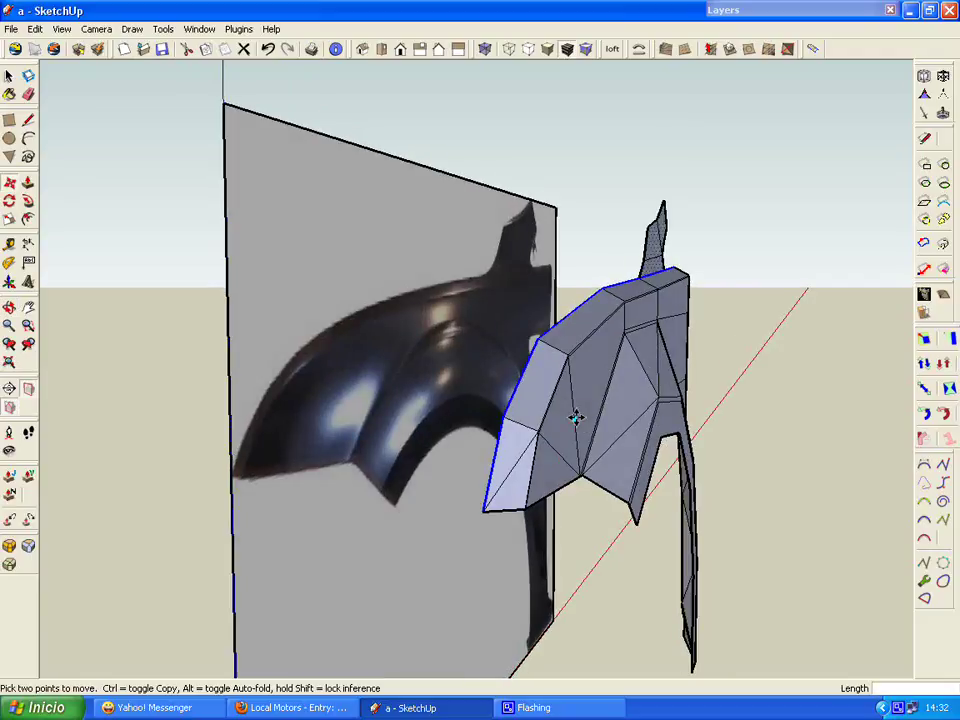
{"action": "left_click", "coordinate": [541, 372]}
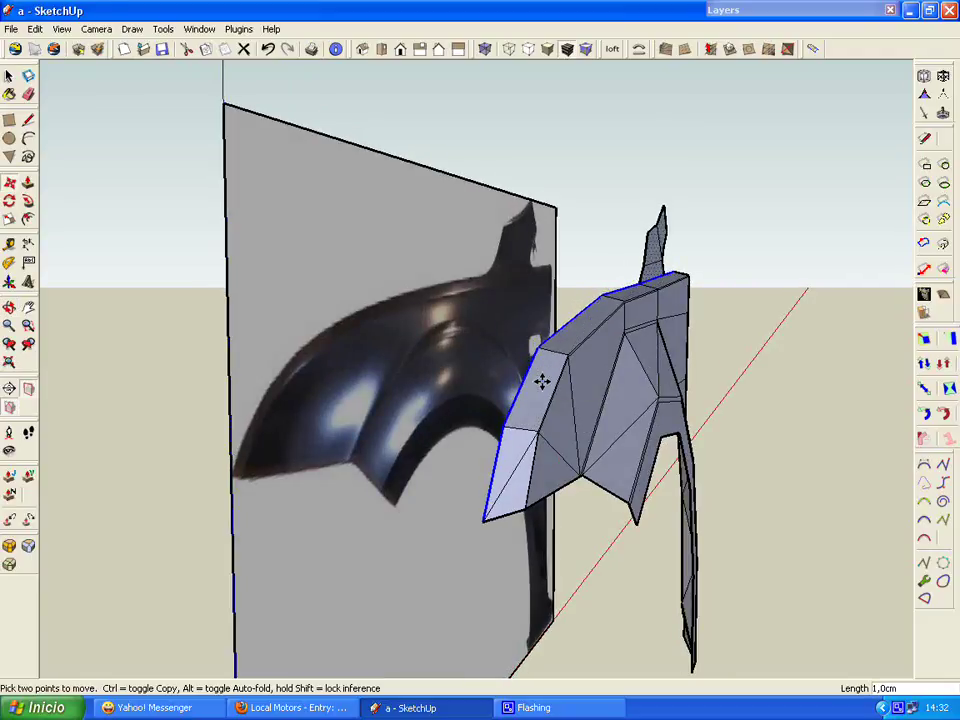
{"action": "left_click", "coordinate": [12, 76]}
{"action": "middle_click_drag", "start_coordinate": [634, 377], "coordinate": [619, 371]}
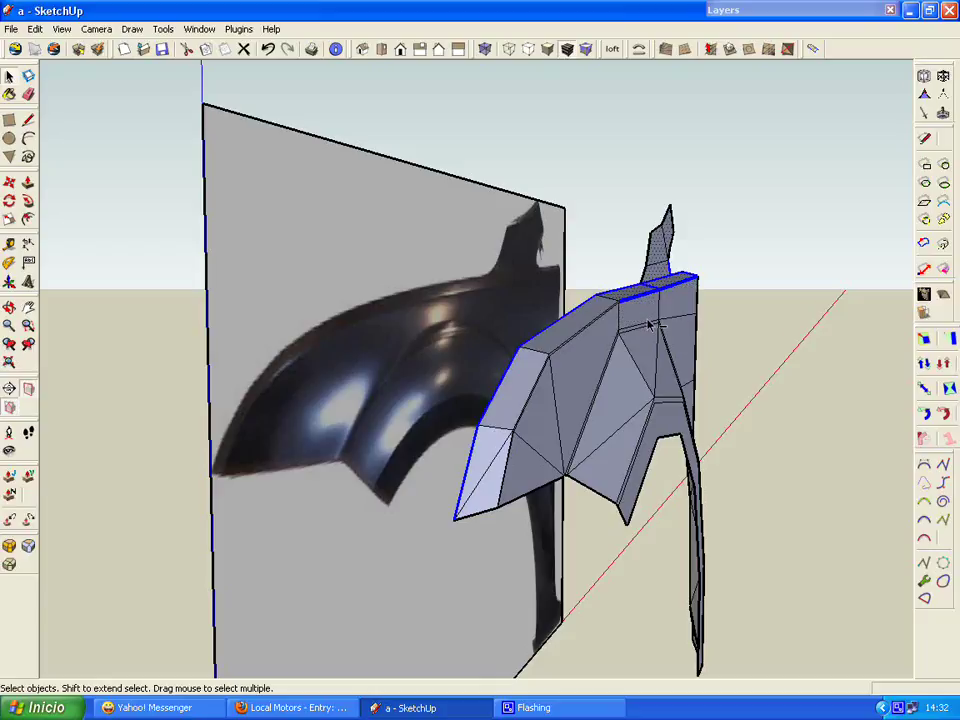
Step: Shift the front rim edges sideways so the nose follows the photo, about 1.9 cm
{"action": "left_click", "coordinate": [9, 182]}
{"action": "left_click", "coordinate": [506, 488]}
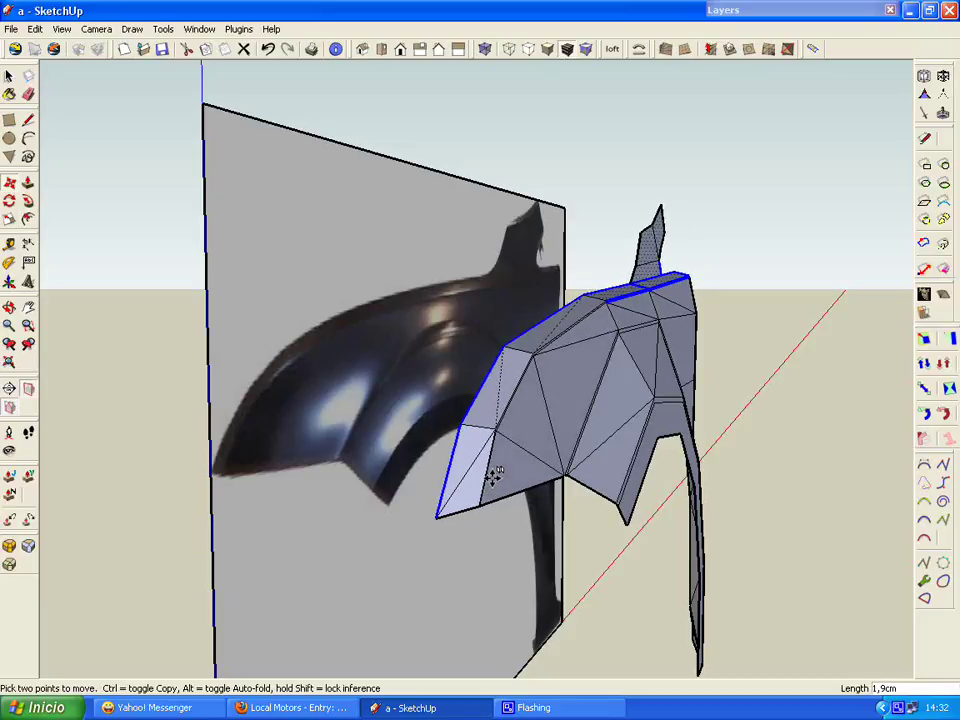
{"action": "mouse_move", "coordinate": [490, 482]}
{"action": "middle_mouse_down"}
{"action": "mouse_move", "coordinate": [553, 443]}
{"action": "mouse_move", "coordinate": [616, 436]}
{"action": "mouse_move", "coordinate": [566, 463]}
{"action": "middle_mouse_up"}
{"action": "left_click", "coordinate": [566, 463]}
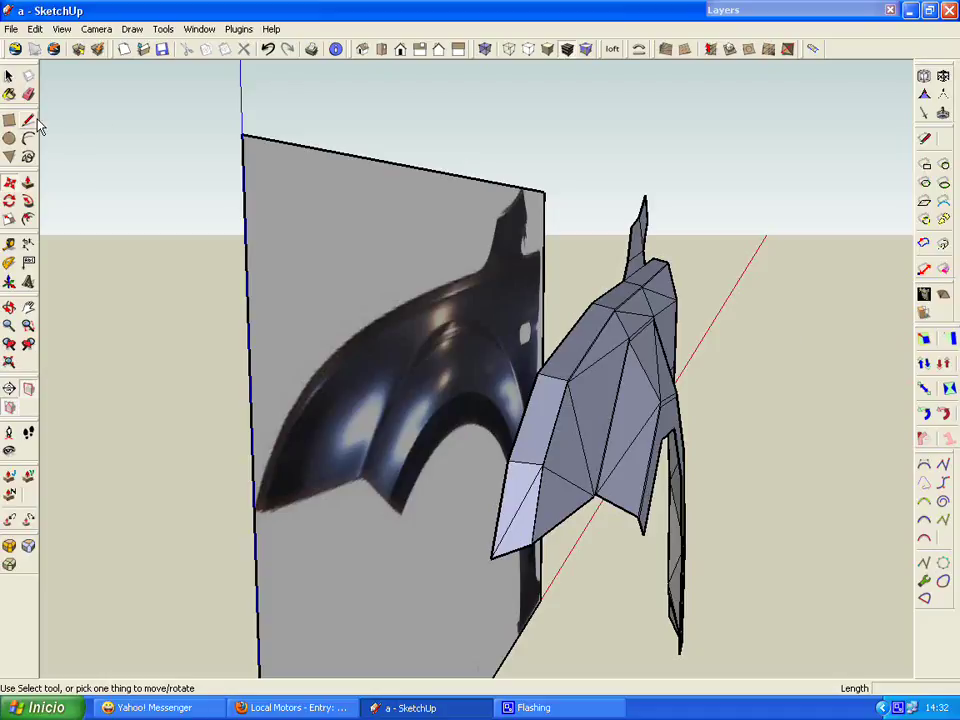
{"action": "left_click", "coordinate": [28, 120]}
{"action": "middle_click_drag", "start_coordinate": [521, 336], "coordinate": [464, 351]}
Step: Replace an unwanted diagonal edge with a new line that closes the face
{"action": "left_click", "coordinate": [470, 570]}
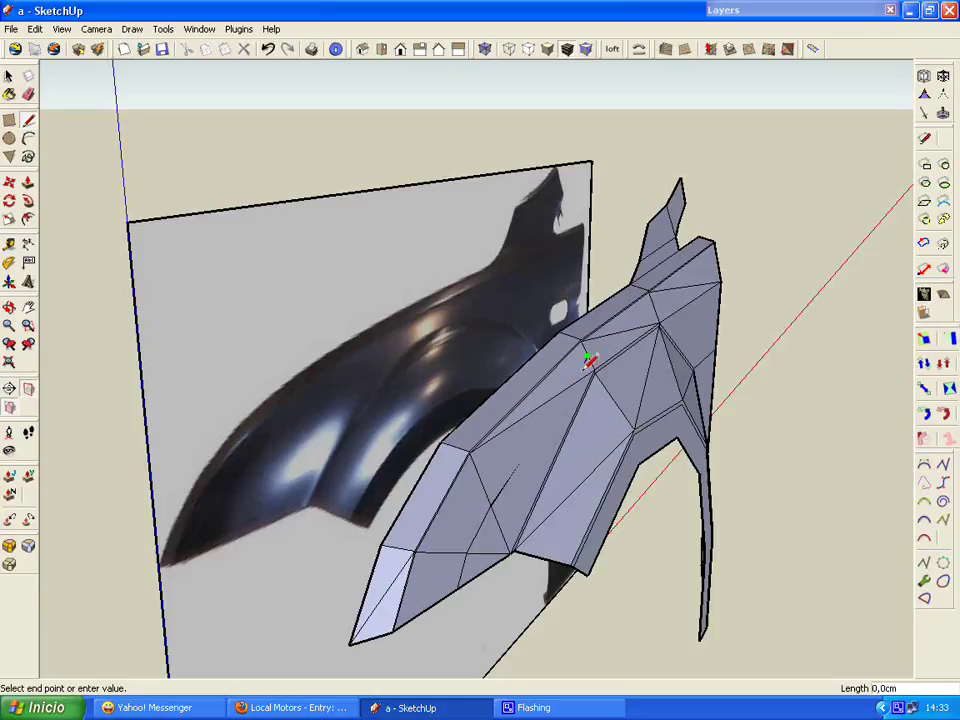
{"action": "scroll", "coordinate": [475, 453], "scroll_direction": "up", "scroll_amount": 2}
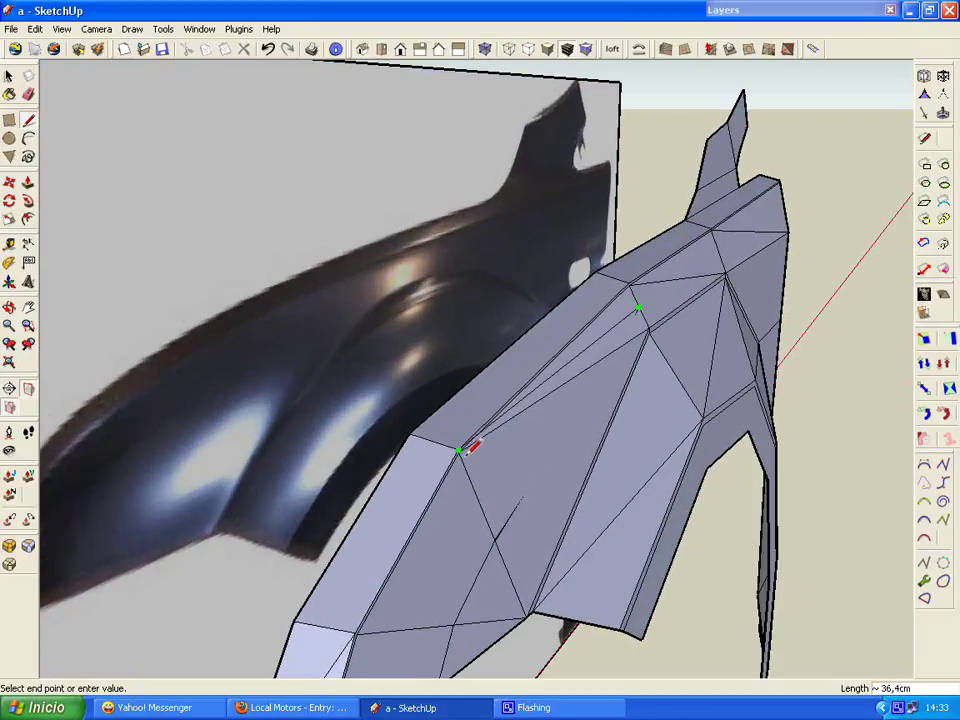
{"action": "right_click", "coordinate": [549, 396]}
{"action": "left_click", "coordinate": [580, 413]}
{"action": "left_click", "coordinate": [648, 330]}
{"action": "left_click", "coordinate": [494, 539]}
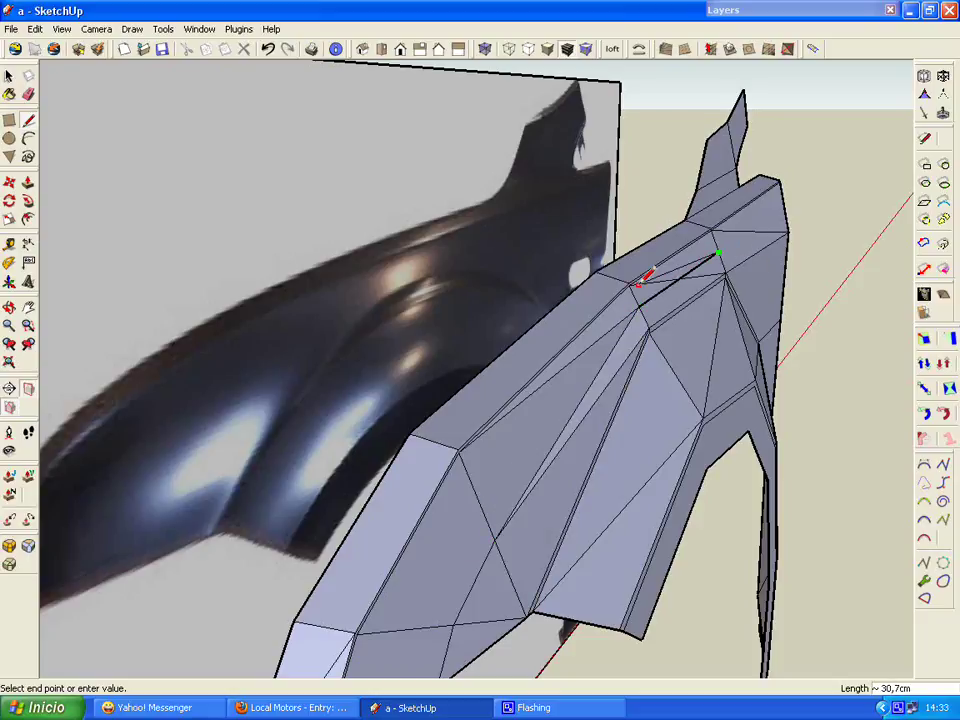
Step: Erase another stray edge on the fender top and begin a new dividing line
{"action": "right_click", "coordinate": [710, 272]}
{"action": "left_click", "coordinate": [744, 296]}
{"action": "middle_click_drag", "start_coordinate": [737, 253], "coordinate": [738, 262]}
{"action": "left_click", "coordinate": [732, 276]}
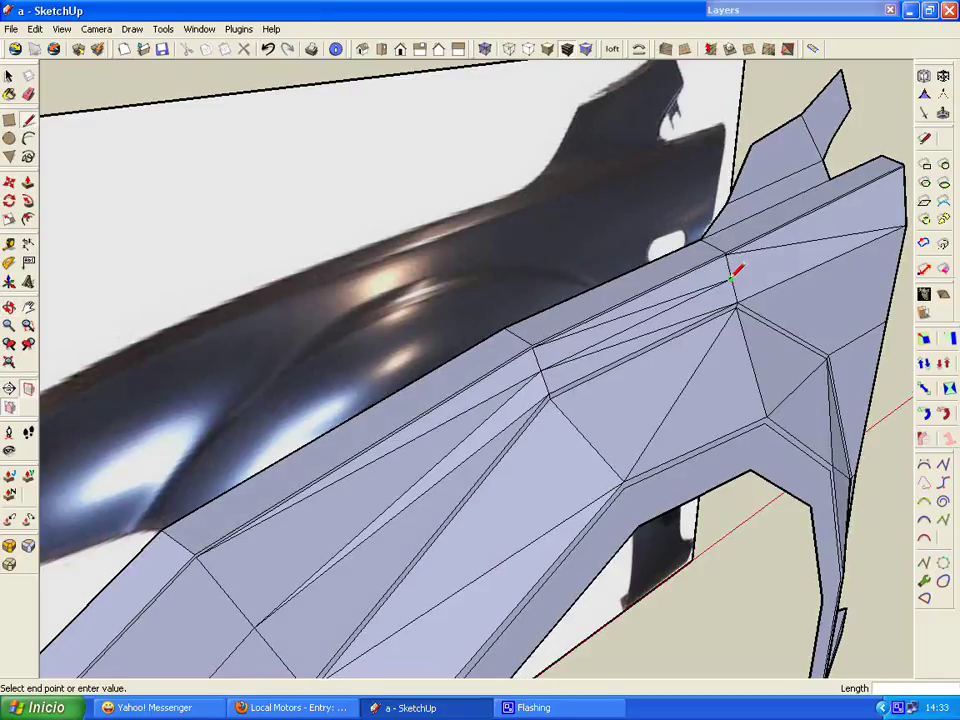
{"action": "scroll", "coordinate": [732, 276], "scroll_direction": "down", "scroll_amount": 3}
Step: Reverse the fender faces so the front side shows
{"action": "right_click", "coordinate": [847, 242]}
{"action": "right_click", "coordinate": [654, 251]}
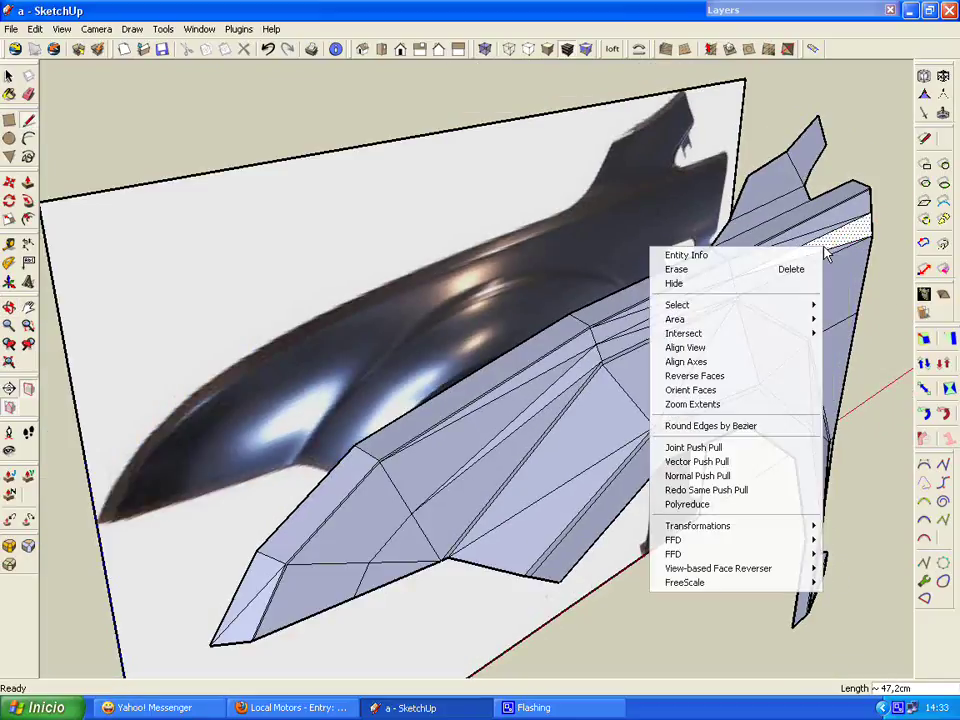
{"action": "left_click", "coordinate": [700, 373]}
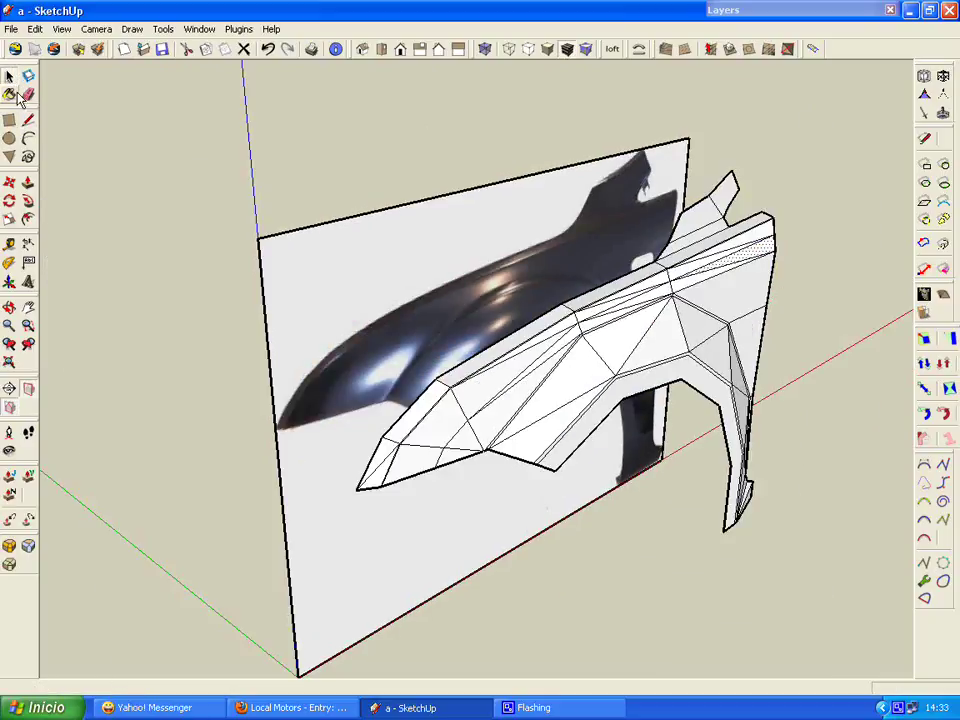
{"action": "left_click", "coordinate": [8, 79]}
{"action": "scroll", "coordinate": [386, 444], "scroll_direction": "up", "scroll_amount": 5}
{"action": "scroll", "coordinate": [356, 489], "scroll_direction": "up", "scroll_amount": 3}
Step: Select an edge at the fender nose and start moving it
{"action": "left_click", "coordinate": [347, 489]}
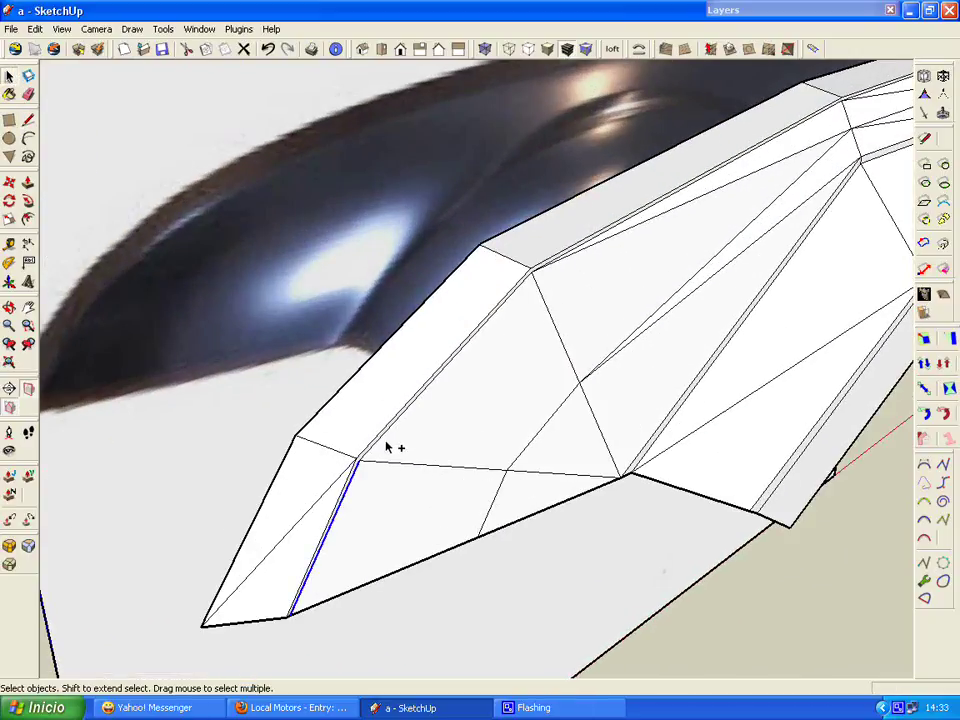
{"action": "scroll", "coordinate": [825, 86], "scroll_direction": "up", "scroll_amount": 3}
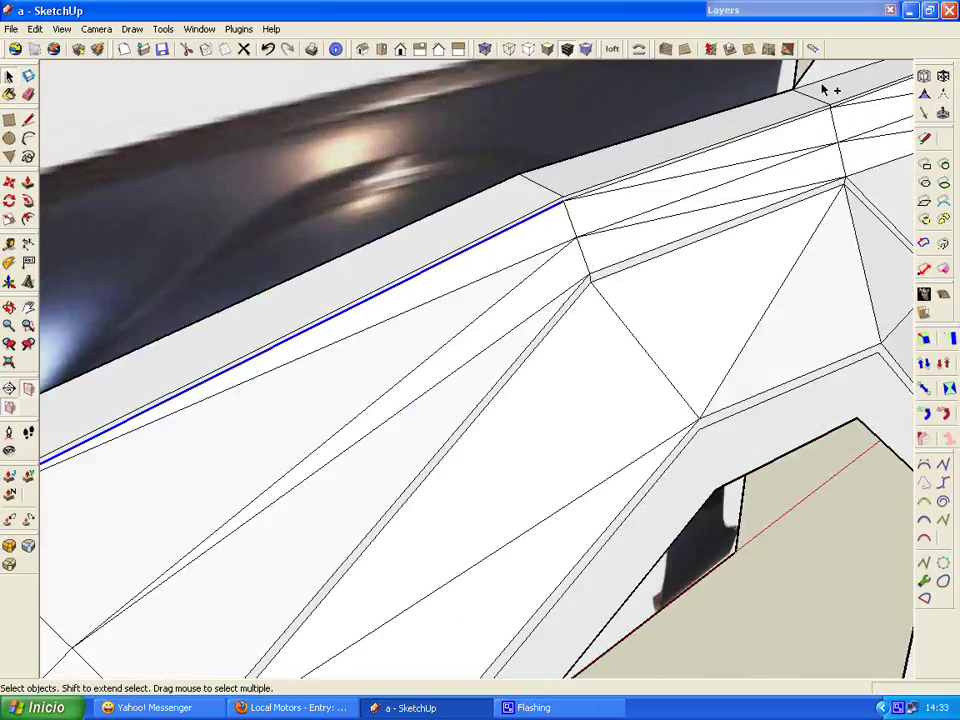
{"action": "scroll", "coordinate": [797, 122], "scroll_direction": "up", "scroll_amount": 2}
{"action": "scroll", "coordinate": [439, 272], "scroll_direction": "down", "scroll_amount": 3}
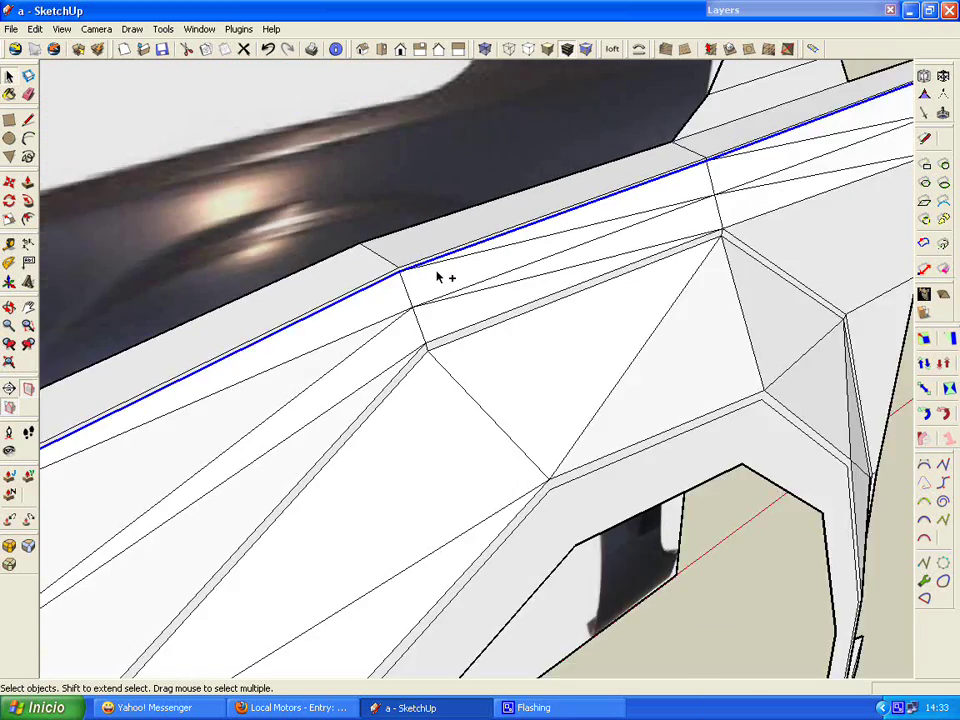
{"action": "scroll", "coordinate": [503, 227], "scroll_direction": "down", "scroll_amount": 2}
{"action": "middle_click_drag", "start_coordinate": [503, 227], "coordinate": [463, 356]}
{"action": "key", "text": "m"}
{"action": "mouse_move", "coordinate": [368, 259]}
{"action": "middle_mouse_down"}
{"action": "mouse_move", "coordinate": [458, 272]}
{"action": "mouse_move", "coordinate": [377, 294]}
{"action": "middle_mouse_up"}
{"action": "left_click", "coordinate": [374, 291]}
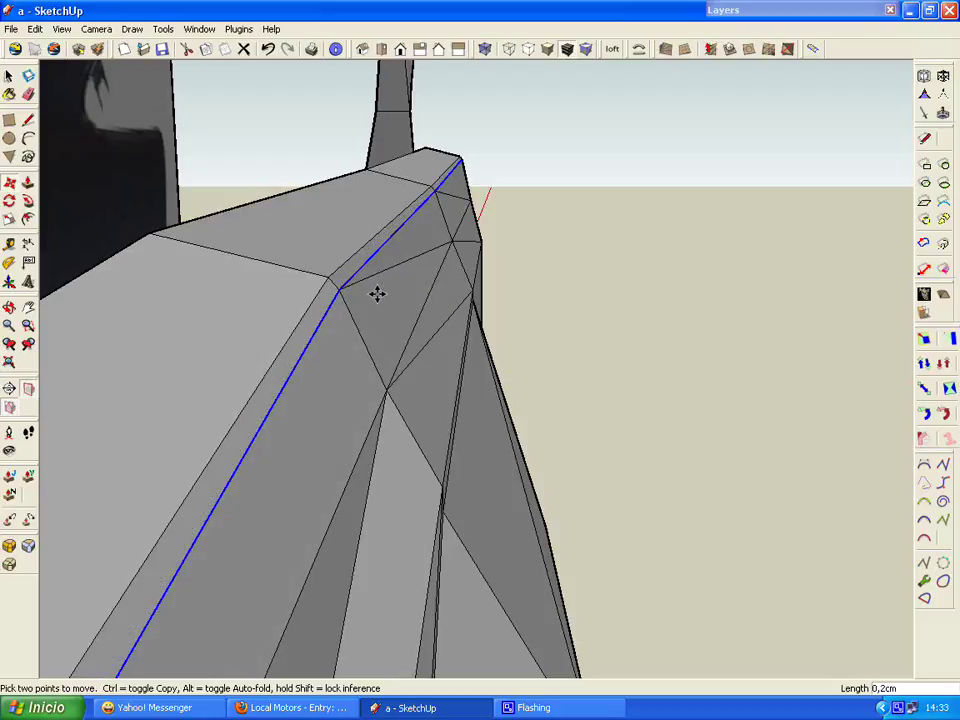
{"action": "scroll", "coordinate": [375, 291], "scroll_direction": "down", "scroll_amount": 1}
Step: Raise the fender's bottom-left end vertex slightly
{"action": "left_click", "coordinate": [8, 76]}
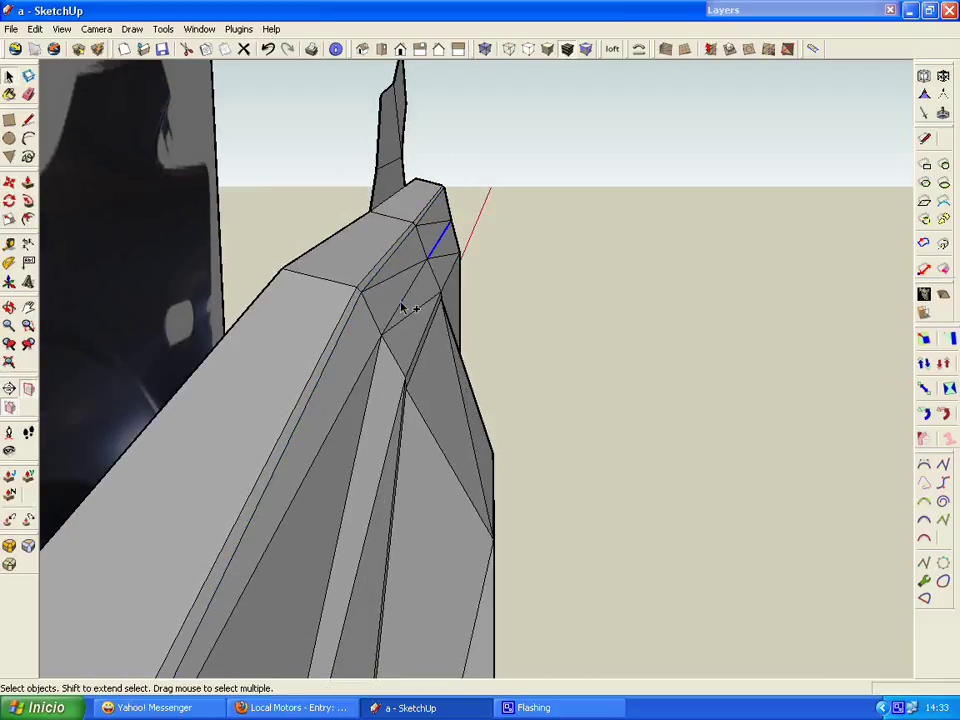
{"action": "middle_click_drag", "start_coordinate": [380, 350], "coordinate": [372, 365]}
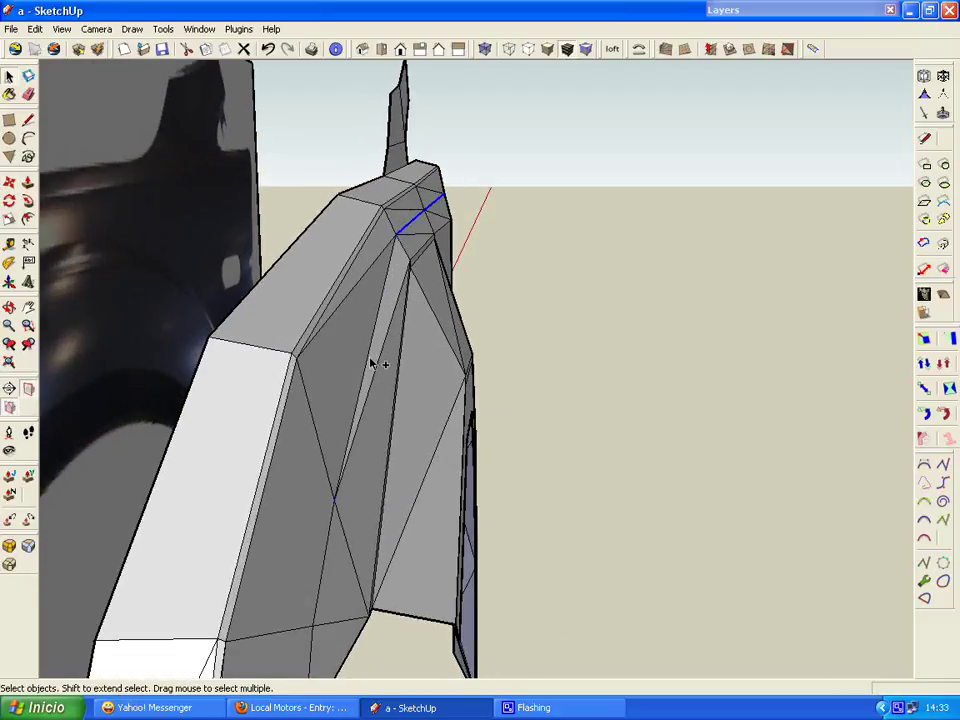
{"action": "left_click", "coordinate": [9, 182]}
{"action": "left_click", "coordinate": [313, 480]}
{"action": "mouse_move", "coordinate": [324, 467]}
{"action": "middle_mouse_down"}
{"action": "mouse_move", "coordinate": [364, 392]}
{"action": "mouse_move", "coordinate": [349, 398]}
{"action": "mouse_move", "coordinate": [338, 424]}
{"action": "middle_mouse_up"}
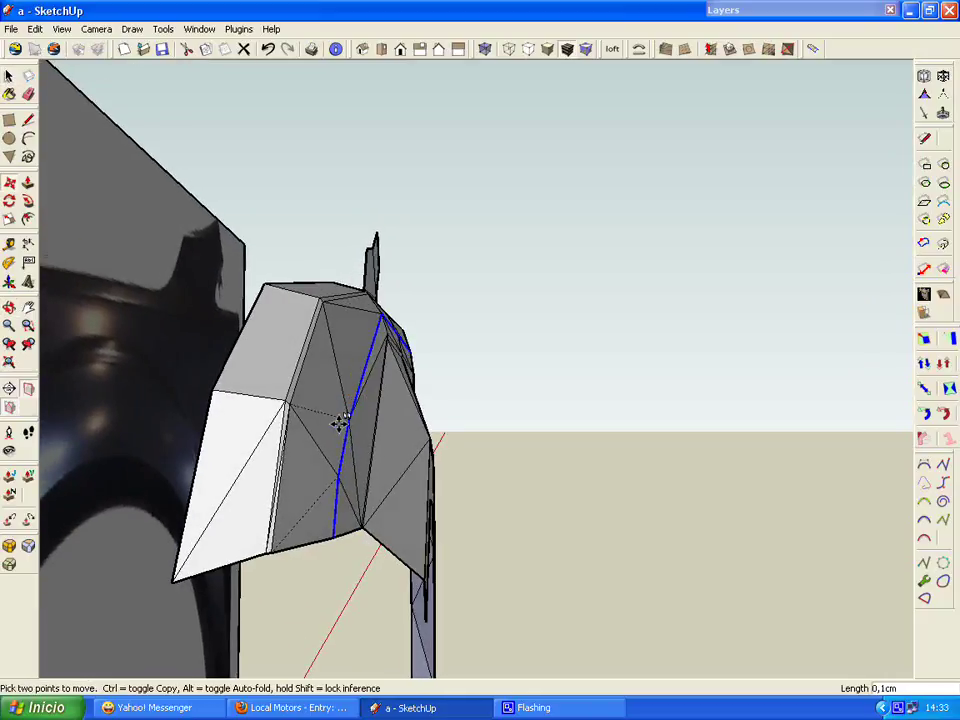
{"action": "mouse_move", "coordinate": [321, 495]}
{"action": "middle_mouse_down"}
{"action": "mouse_move", "coordinate": [394, 439]}
{"action": "mouse_move", "coordinate": [196, 573]}
{"action": "mouse_move", "coordinate": [257, 519]}
{"action": "mouse_move", "coordinate": [360, 514]}
{"action": "mouse_move", "coordinate": [321, 452]}
{"action": "mouse_move", "coordinate": [378, 456]}
{"action": "middle_mouse_up"}
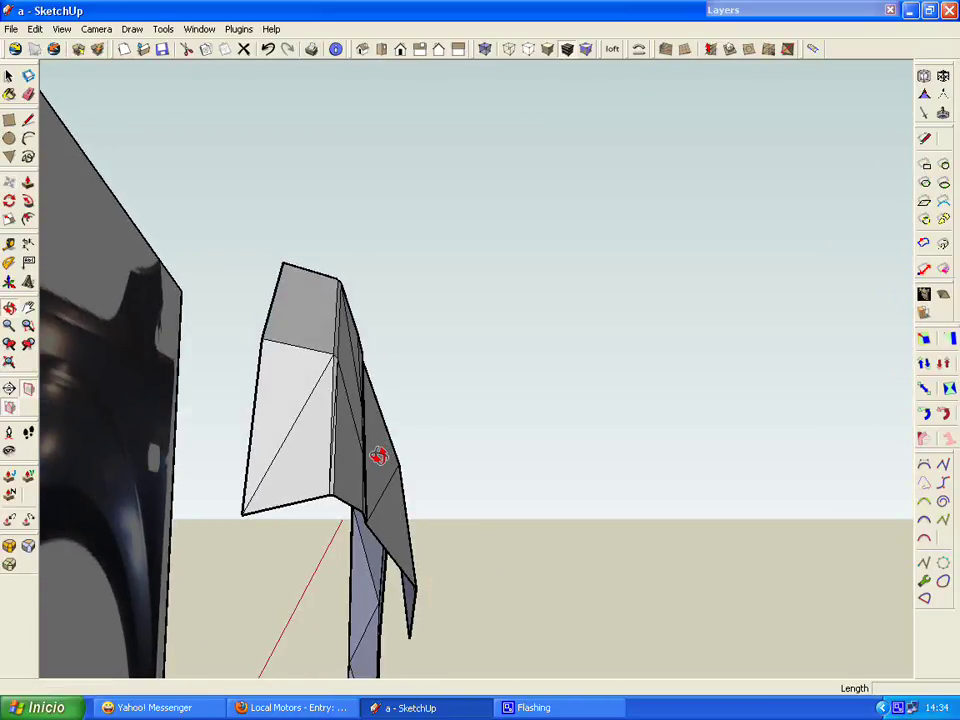
{"action": "left_click", "coordinate": [242, 513]}
{"action": "mouse_move", "coordinate": [315, 490]}
{"action": "middle_mouse_down"}
{"action": "mouse_move", "coordinate": [156, 557]}
{"action": "mouse_move", "coordinate": [454, 356]}
{"action": "mouse_move", "coordinate": [364, 411]}
{"action": "mouse_move", "coordinate": [397, 438]}
{"action": "mouse_move", "coordinate": [600, 401]}
{"action": "mouse_move", "coordinate": [660, 414]}
{"action": "mouse_move", "coordinate": [613, 484]}
{"action": "mouse_move", "coordinate": [553, 489]}
{"action": "mouse_move", "coordinate": [527, 336]}
{"action": "mouse_move", "coordinate": [422, 607]}
{"action": "mouse_move", "coordinate": [300, 357]}
{"action": "mouse_move", "coordinate": [178, 362]}
{"action": "middle_mouse_up"}
{"action": "scroll", "coordinate": [397, 438], "scroll_direction": "down", "scroll_amount": 3}
{"action": "scroll", "coordinate": [553, 489], "scroll_direction": "down", "scroll_amount": 2}
Step: Select the fender's lower front rim edges and move them about 2.7 cm along green
{"action": "left_click_drag", "start_coordinate": [311, 437], "coordinate": [328, 441]}
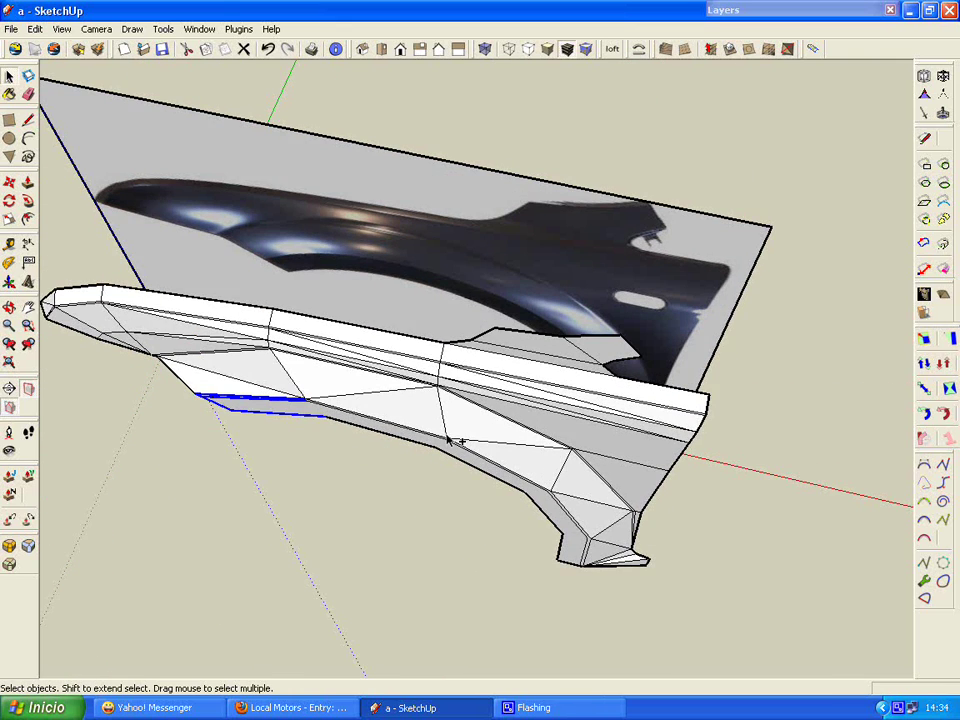
{"action": "scroll", "coordinate": [449, 441], "scroll_direction": "up", "scroll_amount": 2}
{"action": "mouse_move", "coordinate": [426, 419]}
{"action": "middle_mouse_down"}
{"action": "mouse_move", "coordinate": [201, 379]}
{"action": "mouse_move", "coordinate": [368, 505]}
{"action": "middle_mouse_up"}
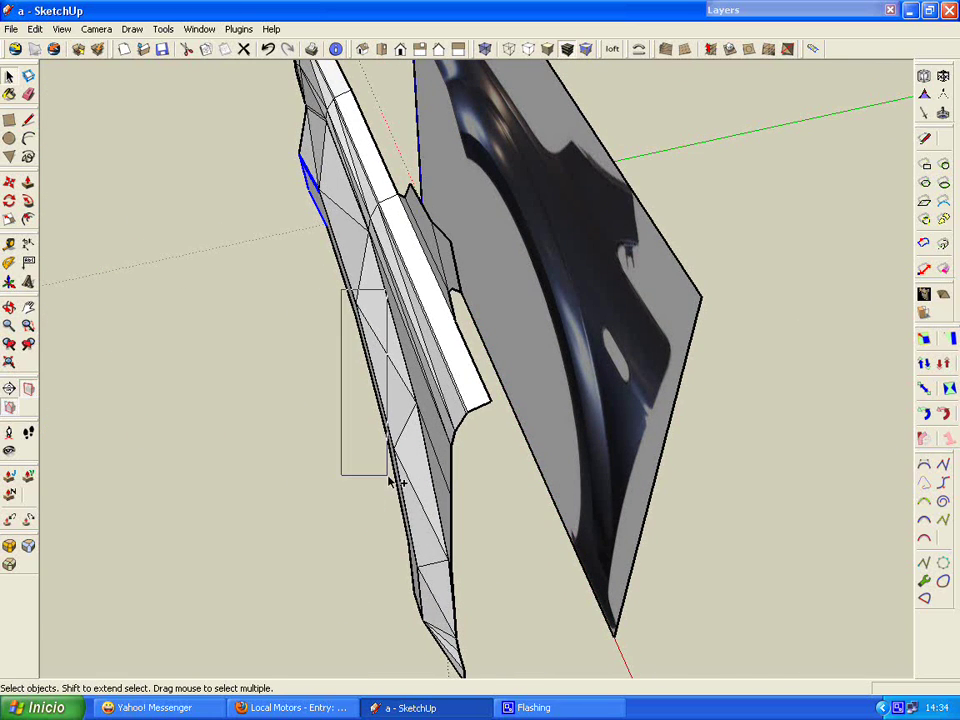
{"action": "left_click_drag", "start_coordinate": [400, 490], "coordinate": [386, 482]}
{"action": "mouse_move", "coordinate": [386, 482]}
{"action": "middle_mouse_down"}
{"action": "mouse_move", "coordinate": [453, 428]}
{"action": "mouse_move", "coordinate": [430, 560]}
{"action": "middle_mouse_up"}
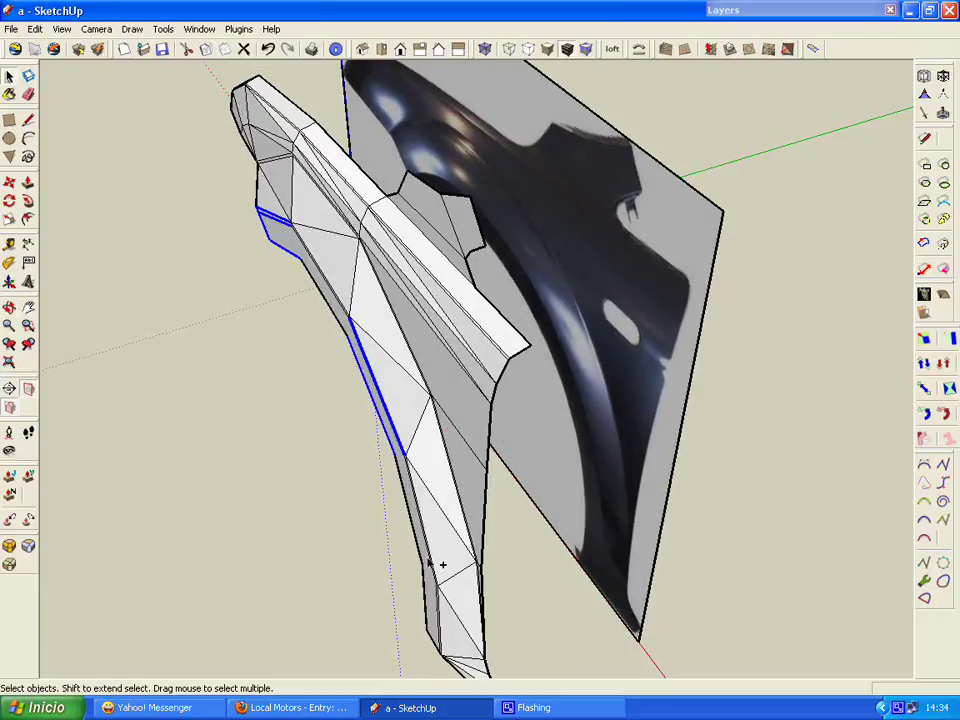
{"action": "left_click_drag", "start_coordinate": [446, 678], "coordinate": [452, 679], "text": "ctrl"}
{"action": "left_click", "coordinate": [9, 182]}
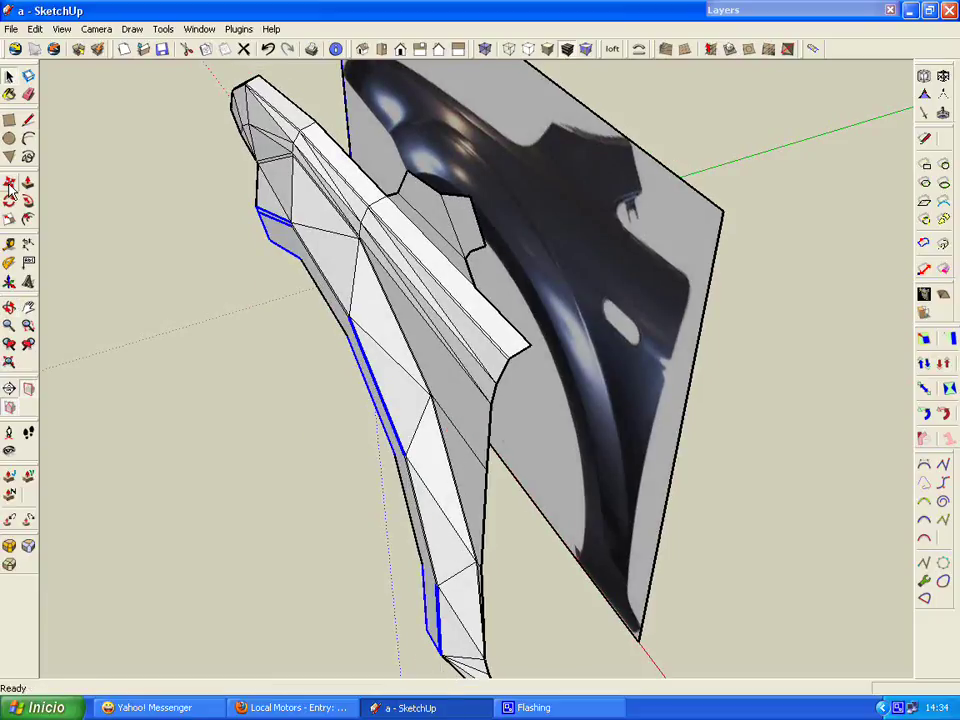
{"action": "left_click", "coordinate": [311, 364]}
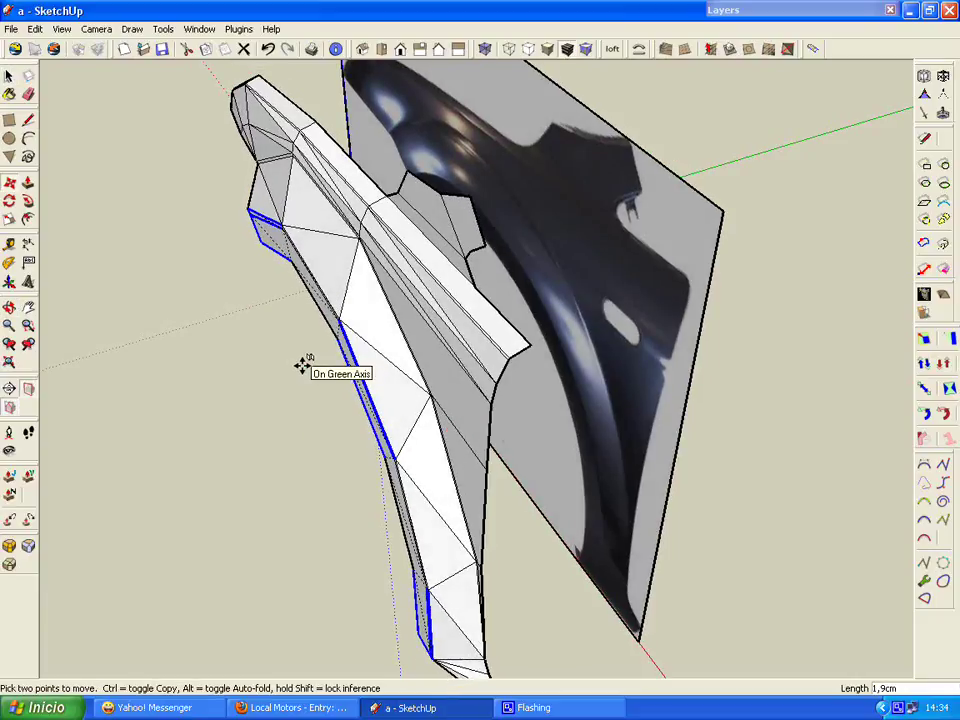
{"action": "left_click", "coordinate": [298, 367]}
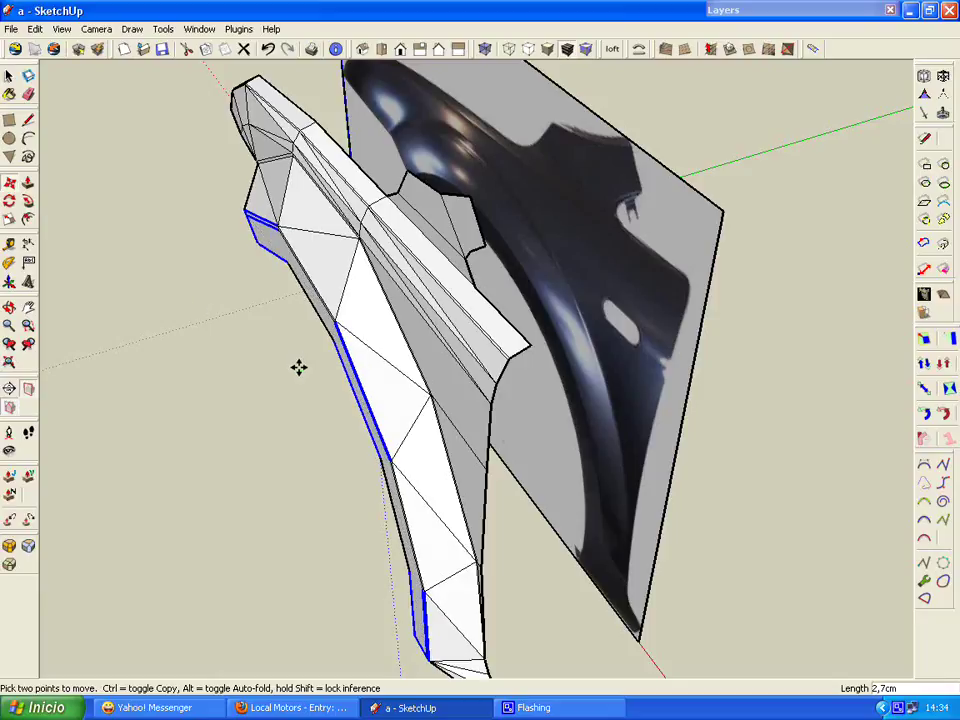
{"action": "mouse_move", "coordinate": [520, 300]}
{"action": "middle_mouse_down"}
{"action": "mouse_move", "coordinate": [544, 298]}
{"action": "mouse_move", "coordinate": [233, 366]}
{"action": "middle_mouse_up"}
{"action": "key", "text": "space"}
Step: Draw a triangulating edge from a fender vertex to the lower corner near the tab
{"action": "scroll", "coordinate": [300, 250], "scroll_direction": "up", "scroll_amount": 5}
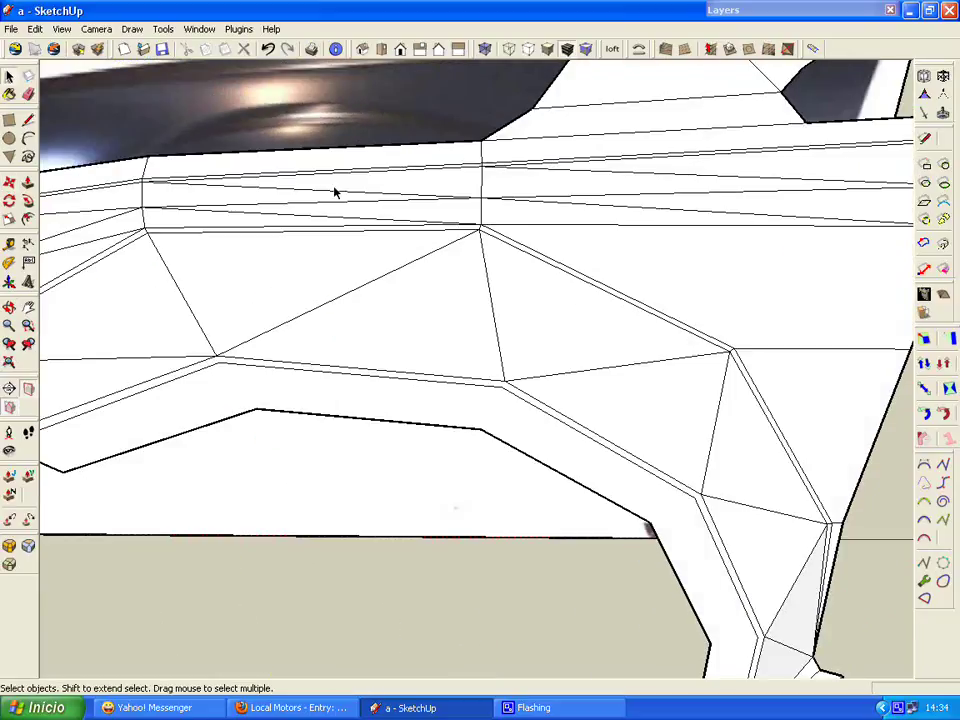
{"action": "key", "text": "l"}
{"action": "left_click", "coordinate": [216, 357]}
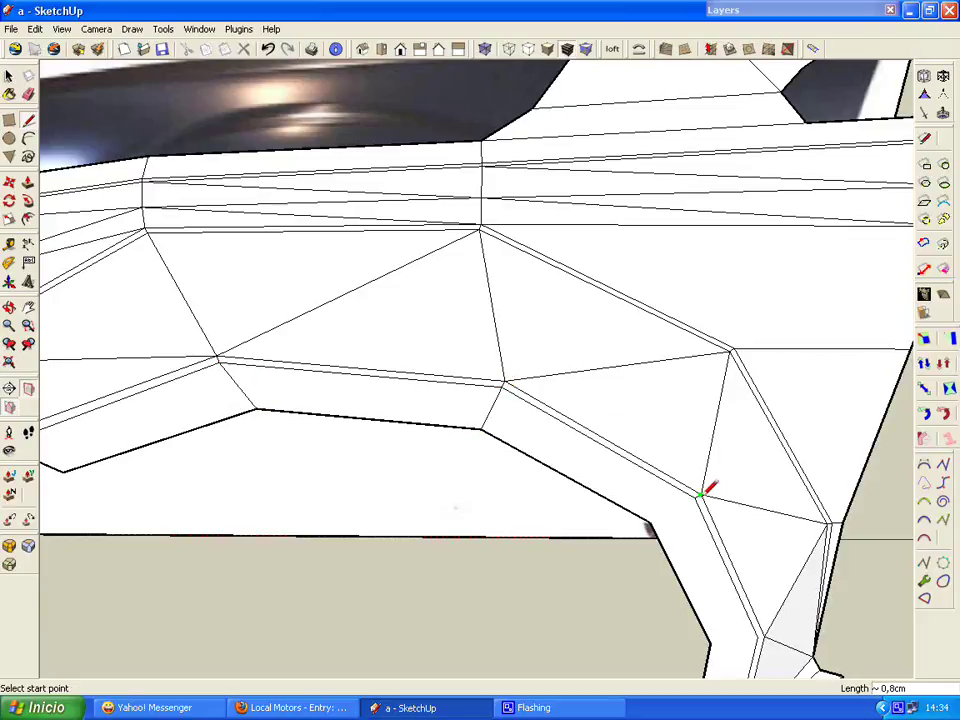
{"action": "left_click", "coordinate": [650, 521]}
{"action": "scroll", "coordinate": [650, 521], "scroll_direction": "down", "scroll_amount": 3}
{"action": "scroll", "coordinate": [606, 486], "scroll_direction": "up", "scroll_amount": 3}
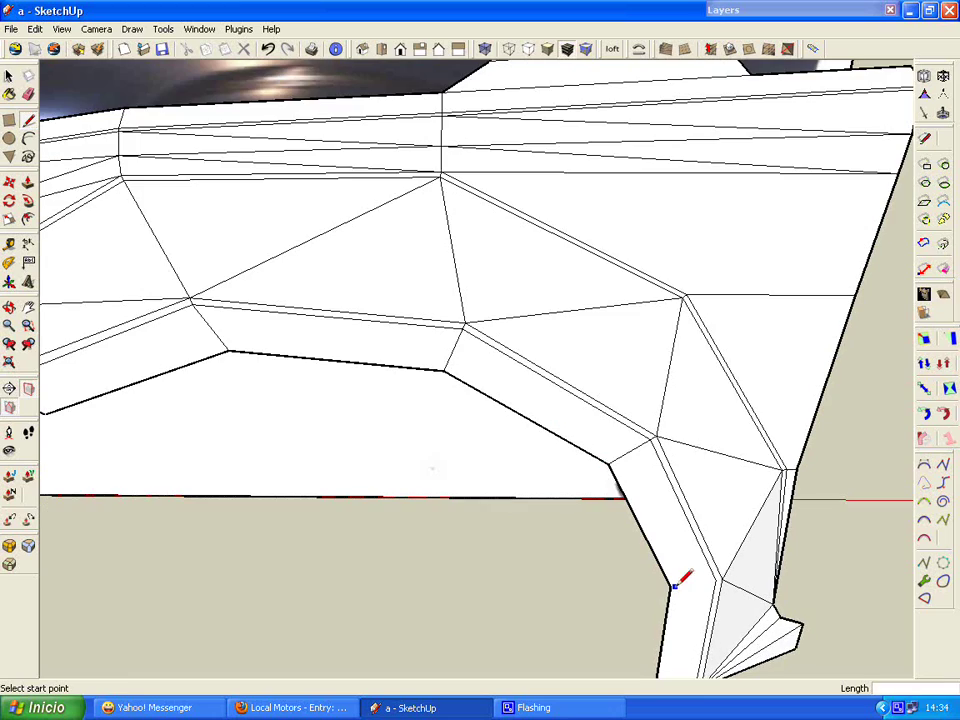
{"action": "scroll", "coordinate": [628, 375], "scroll_direction": "down", "scroll_amount": 3}
{"action": "mouse_move", "coordinate": [628, 375]}
{"action": "middle_mouse_down"}
{"action": "mouse_move", "coordinate": [414, 444]}
{"action": "mouse_move", "coordinate": [546, 424]}
{"action": "mouse_move", "coordinate": [268, 349]}
{"action": "middle_mouse_up"}
{"action": "scroll", "coordinate": [546, 424], "scroll_direction": "up", "scroll_amount": 3}
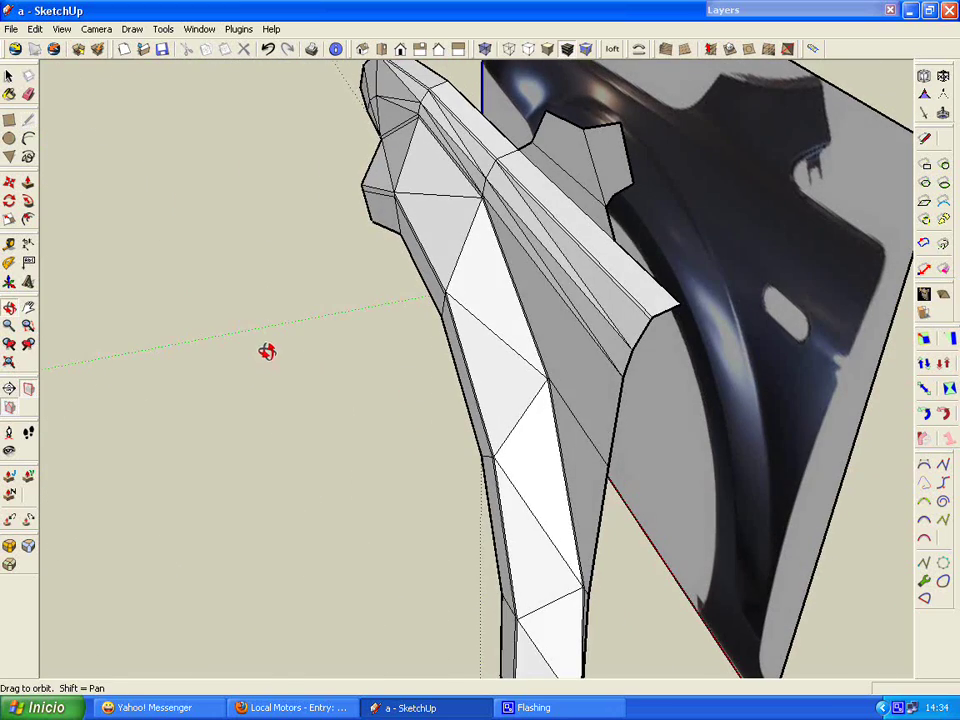
Step: Orbit to a side-on view and move a vertex on the blade's edge
{"action": "scroll", "coordinate": [431, 386], "scroll_direction": "down", "scroll_amount": 3}
{"action": "scroll", "coordinate": [431, 386], "scroll_direction": "up", "scroll_amount": 3}
{"action": "mouse_move", "coordinate": [431, 386]}
{"action": "middle_mouse_down"}
{"action": "mouse_move", "coordinate": [473, 442]}
{"action": "mouse_move", "coordinate": [499, 428]}
{"action": "mouse_move", "coordinate": [511, 253]}
{"action": "middle_mouse_up"}
{"action": "scroll", "coordinate": [560, 340], "scroll_direction": "up", "scroll_amount": 2}
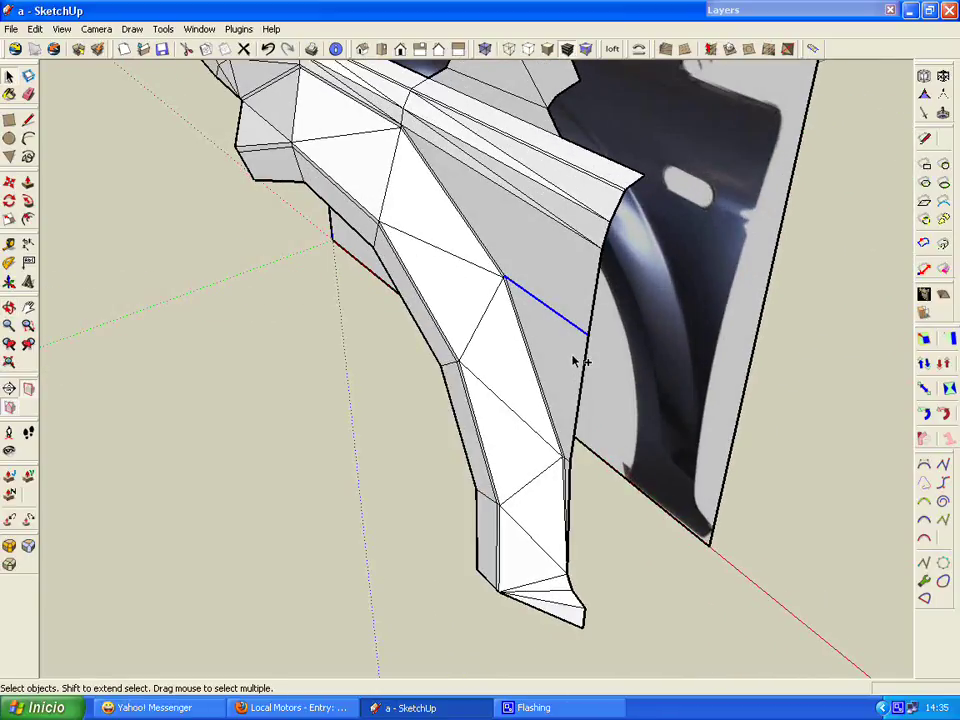
{"action": "mouse_move", "coordinate": [572, 360]}
{"action": "middle_mouse_down"}
{"action": "mouse_move", "coordinate": [351, 270]}
{"action": "mouse_move", "coordinate": [237, 210]}
{"action": "middle_mouse_up"}
{"action": "key", "text": "m"}
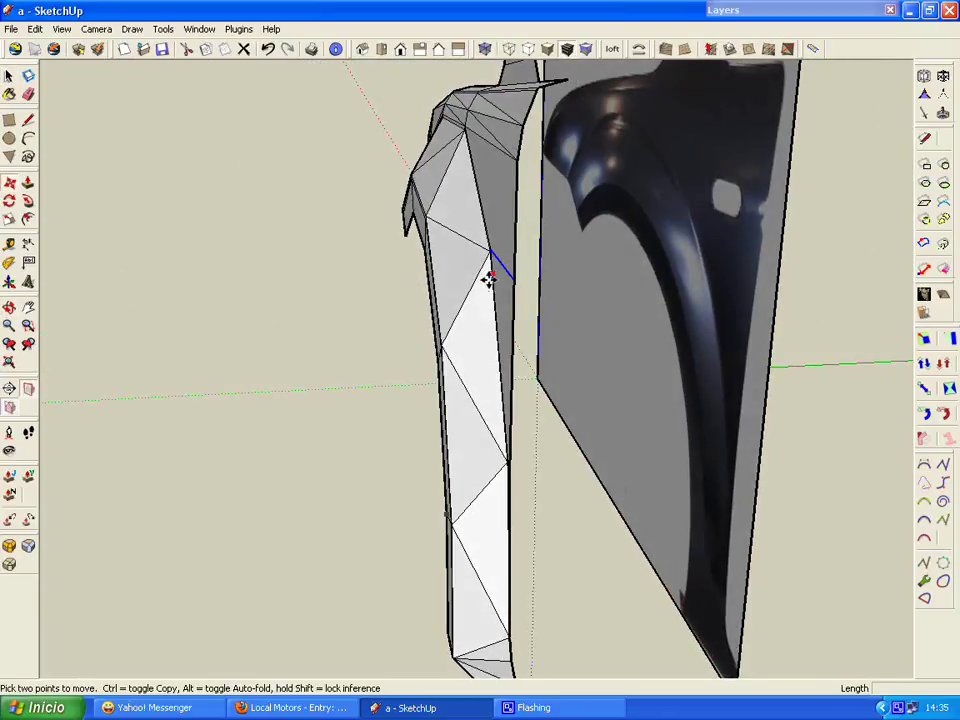
{"action": "left_click", "coordinate": [488, 280]}
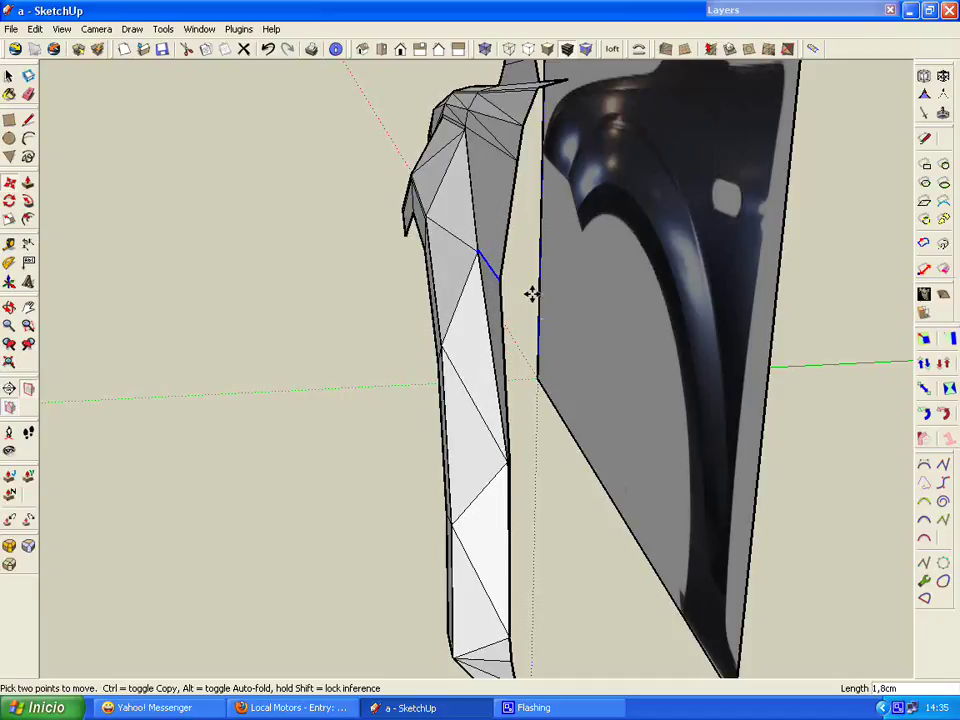
{"action": "mouse_move", "coordinate": [487, 208]}
{"action": "middle_mouse_down"}
{"action": "mouse_move", "coordinate": [568, 236]}
{"action": "mouse_move", "coordinate": [546, 214]}
{"action": "middle_mouse_up"}
{"action": "left_click", "coordinate": [546, 214]}
{"action": "key", "text": "space"}
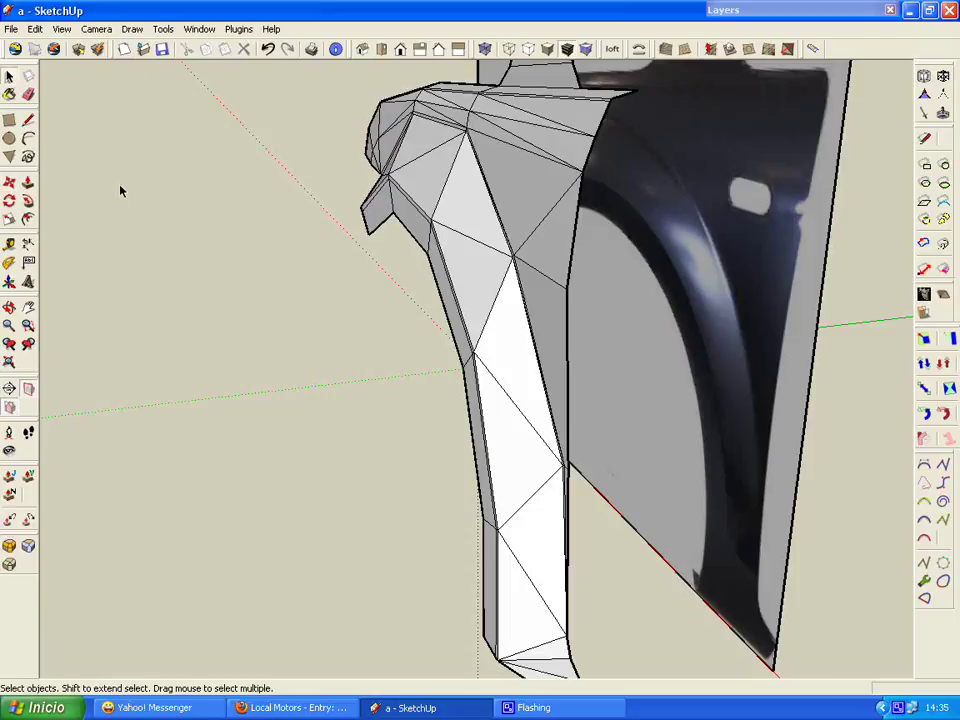
Step: Start moving a vertex near the blade's lower edge, then abandon that move
{"action": "key", "text": "m"}
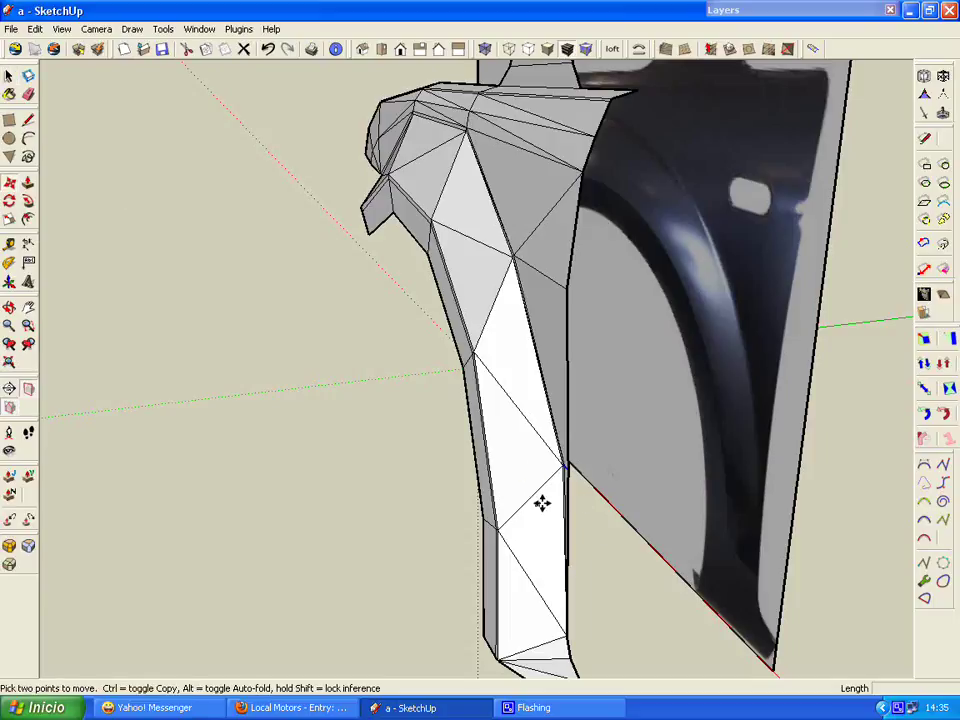
{"action": "left_click", "coordinate": [541, 503]}
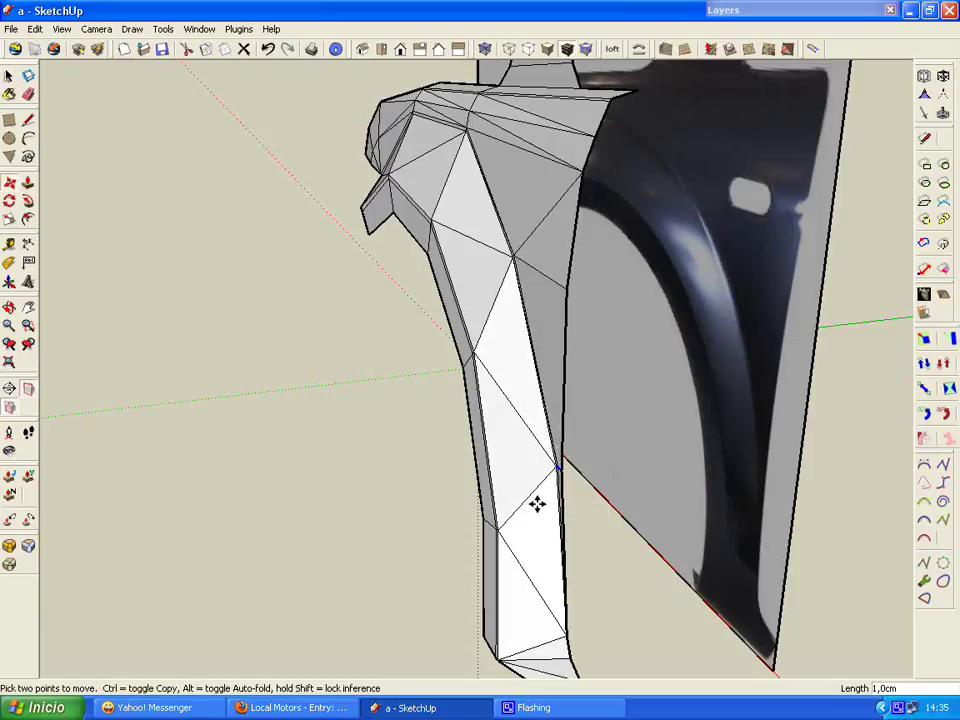
{"action": "middle_click_drag", "start_coordinate": [537, 503], "coordinate": [450, 403]}
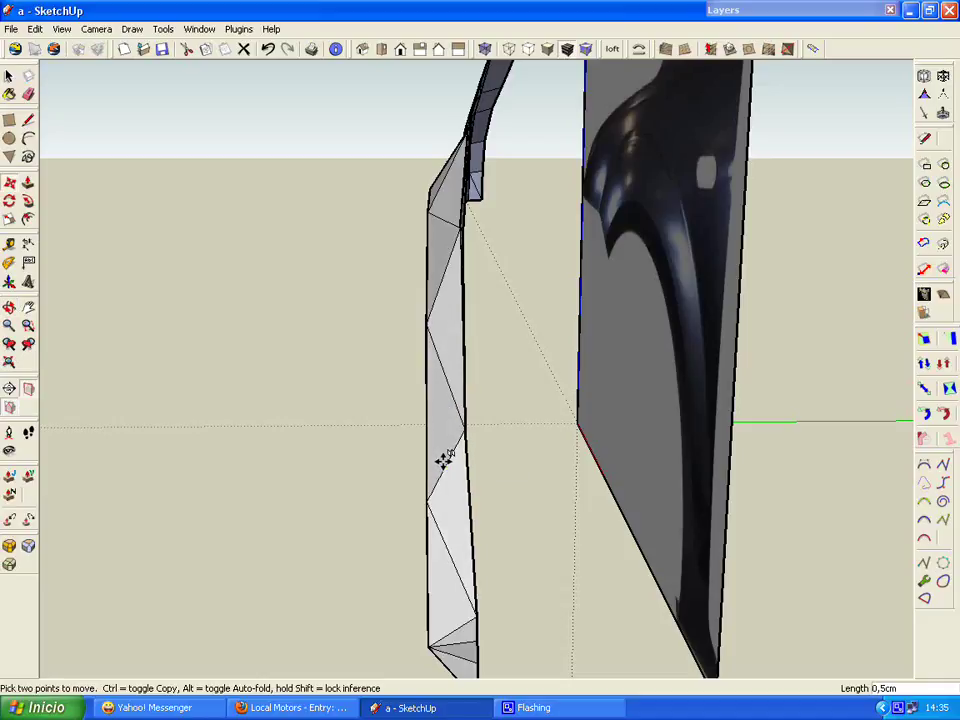
{"action": "key", "text": "Escape"}
{"action": "key", "text": "space"}
{"action": "middle_click_drag", "start_coordinate": [445, 459], "coordinate": [401, 414]}
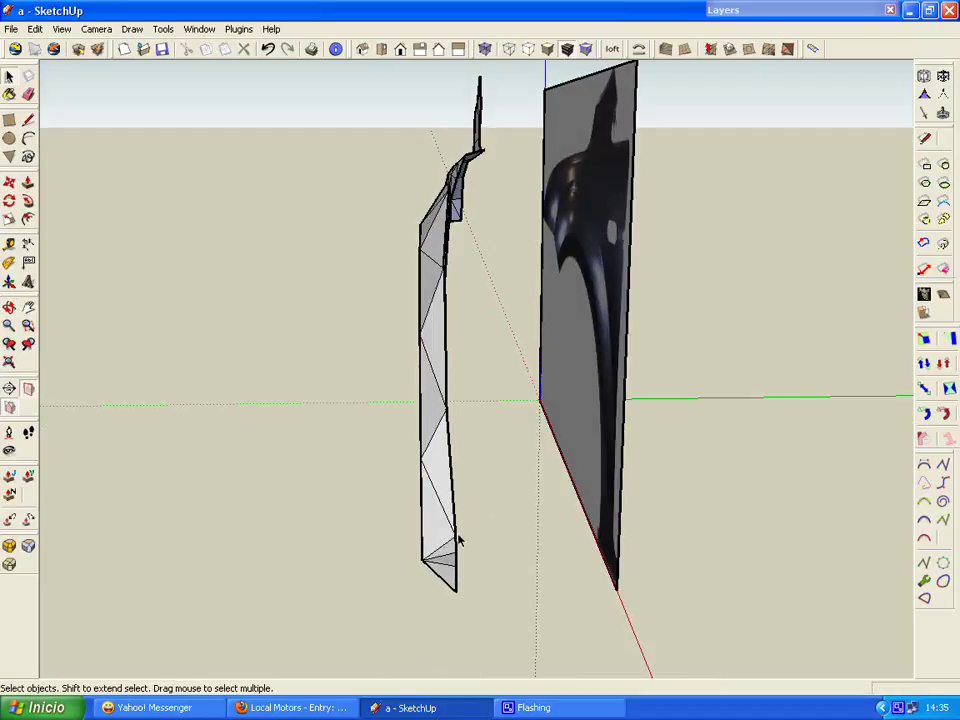
Step: Grab the blade's corner vertex with Move and inspect it from several angles
{"action": "left_click", "coordinate": [8, 184]}
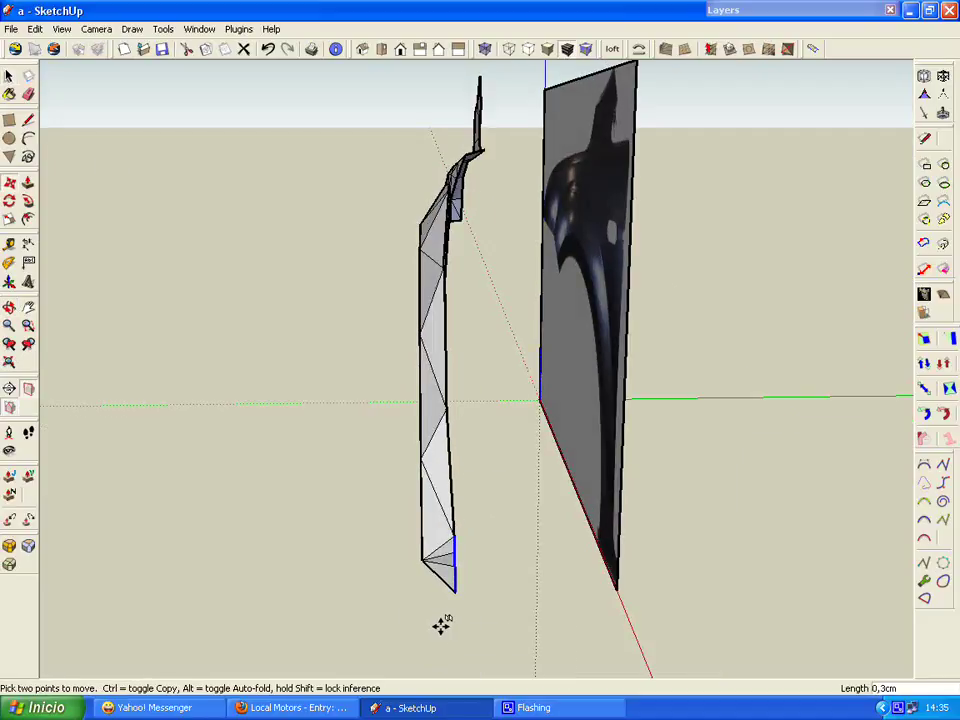
{"action": "middle_click_drag", "start_coordinate": [437, 626], "coordinate": [379, 523]}
{"action": "scroll", "coordinate": [484, 583], "scroll_direction": "up", "scroll_amount": 5}
{"action": "mouse_move", "coordinate": [484, 583]}
{"action": "middle_mouse_down"}
{"action": "mouse_move", "coordinate": [548, 571]}
{"action": "mouse_move", "coordinate": [555, 558]}
{"action": "middle_mouse_up"}
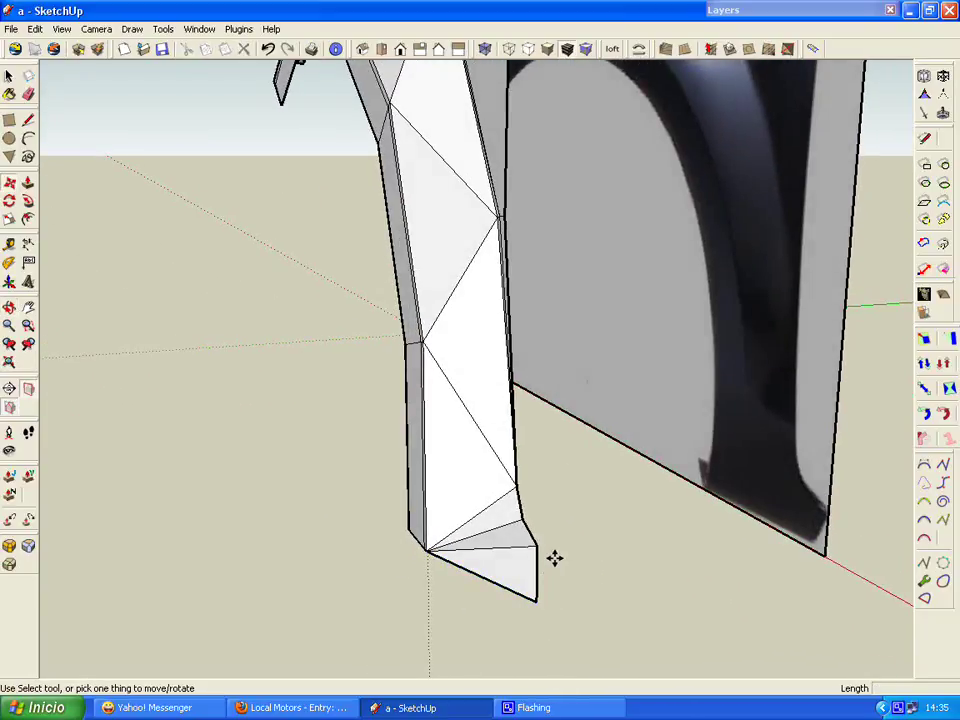
{"action": "left_click", "coordinate": [538, 540]}
{"action": "mouse_move", "coordinate": [540, 541]}
{"action": "middle_mouse_down"}
{"action": "mouse_move", "coordinate": [401, 499]}
{"action": "mouse_move", "coordinate": [536, 583]}
{"action": "mouse_move", "coordinate": [373, 341]}
{"action": "mouse_move", "coordinate": [378, 241]}
{"action": "middle_mouse_up"}
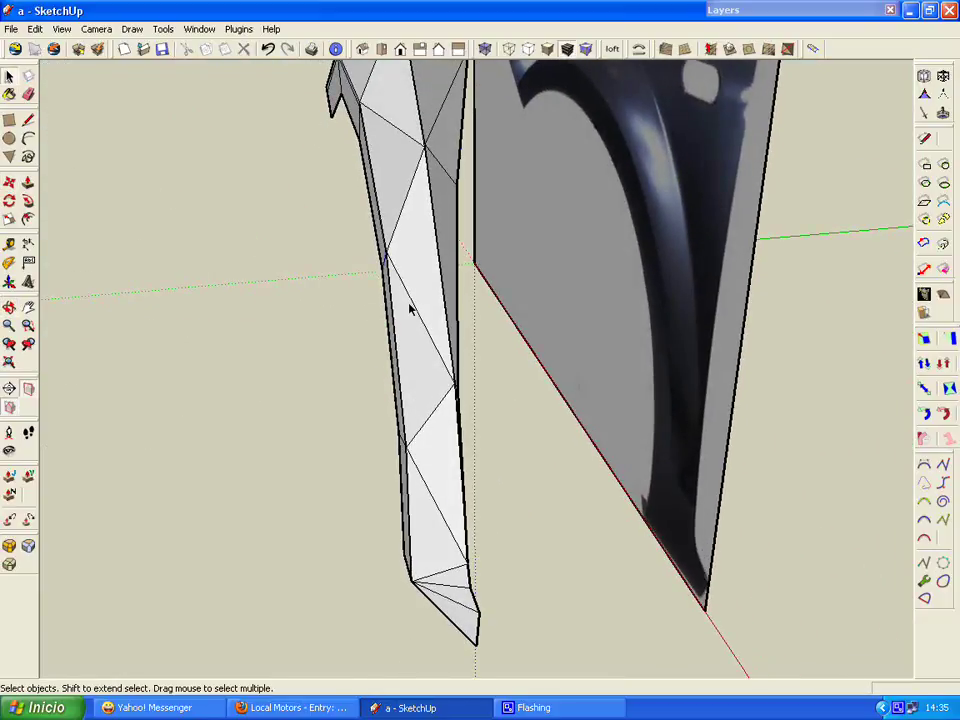
{"action": "left_click", "coordinate": [9, 186]}
Step: Box-select the blade's lower-left edge and shift it right 1,4 cm along green
{"action": "left_click", "coordinate": [9, 77]}
{"action": "left_click_drag", "start_coordinate": [377, 403], "coordinate": [420, 485]}
{"action": "left_click", "coordinate": [9, 182]}
{"action": "left_click_drag", "start_coordinate": [281, 452], "coordinate": [291, 455]}
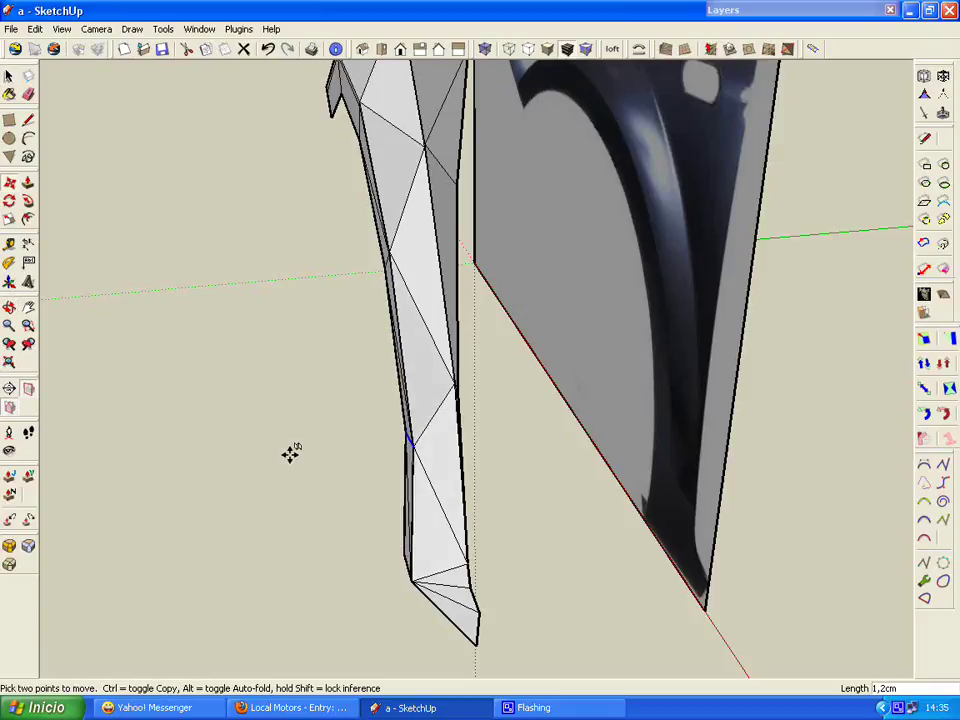
{"action": "left_click", "coordinate": [9, 77]}
Step: Reselect the lower-left blade edge and push it right 2,8 cm along green
{"action": "left_click_drag", "start_coordinate": [436, 628], "coordinate": [436, 626]}
{"action": "left_click", "coordinate": [9, 182]}
{"action": "left_click_drag", "start_coordinate": [358, 557], "coordinate": [400, 565]}
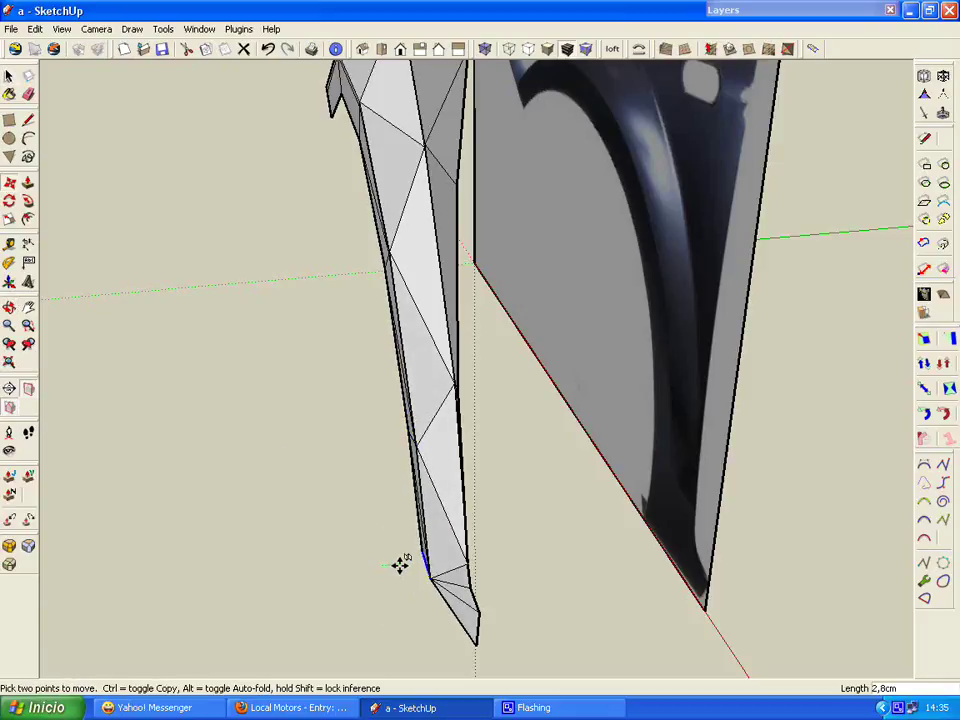
{"action": "left_click", "coordinate": [9, 77]}
{"action": "mouse_move", "coordinate": [560, 330]}
{"action": "middle_mouse_down"}
{"action": "mouse_move", "coordinate": [737, 417]}
{"action": "mouse_move", "coordinate": [585, 415]}
{"action": "mouse_move", "coordinate": [510, 465]}
{"action": "middle_mouse_up"}
{"action": "scroll", "coordinate": [600, 488], "scroll_direction": "up", "scroll_amount": 3}
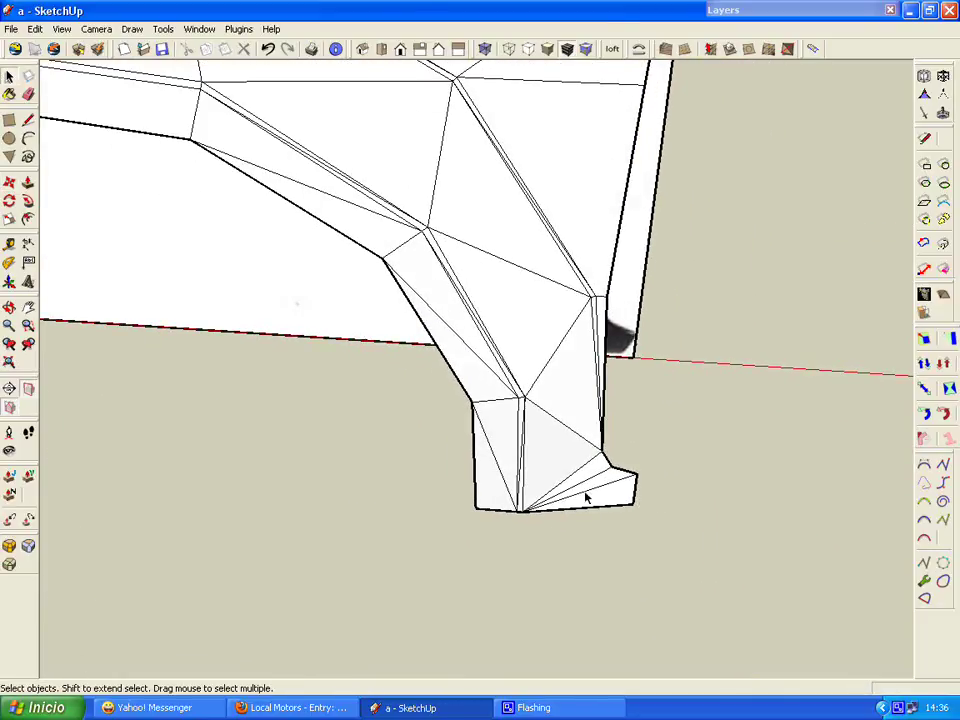
Step: Draw a diagonal edge across the lower tab to close it
{"action": "left_click", "coordinate": [28, 119]}
{"action": "scroll", "coordinate": [640, 453], "scroll_direction": "up", "scroll_amount": 2}
{"action": "left_click", "coordinate": [606, 454]}
{"action": "scroll", "coordinate": [600, 480], "scroll_direction": "up", "scroll_amount": 2}
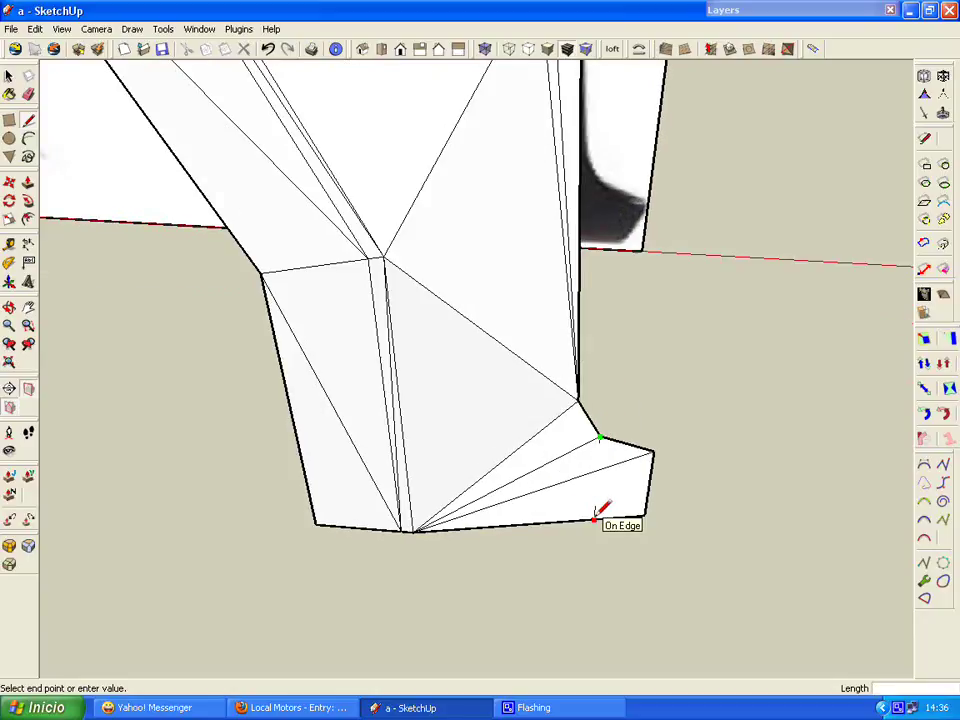
{"action": "left_click", "coordinate": [615, 514]}
Step: Soften the new tab edge and orient the blue back face outward
{"action": "right_click", "coordinate": [605, 466]}
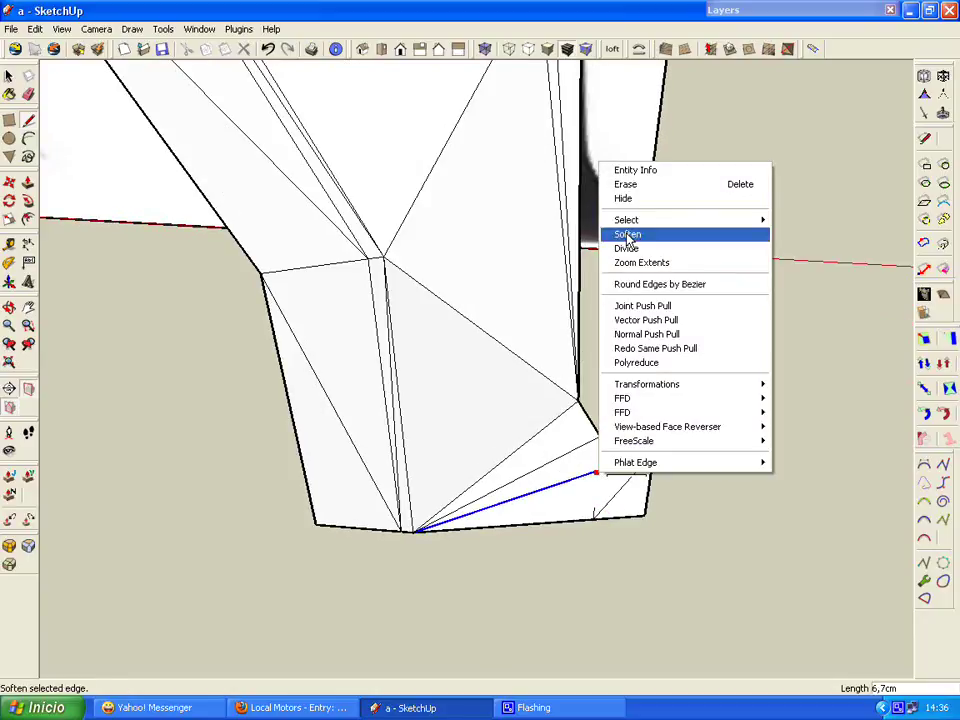
{"action": "left_click", "coordinate": [636, 236]}
{"action": "scroll", "coordinate": [545, 439], "scroll_direction": "down", "scroll_amount": 2}
{"action": "right_click", "coordinate": [541, 437]}
{"action": "left_click", "coordinate": [589, 253]}
{"action": "mouse_move", "coordinate": [647, 476]}
{"action": "middle_mouse_down"}
{"action": "mouse_move", "coordinate": [574, 465]}
{"action": "mouse_move", "coordinate": [675, 513]}
{"action": "mouse_move", "coordinate": [332, 471]}
{"action": "mouse_move", "coordinate": [495, 396]}
{"action": "middle_mouse_up"}
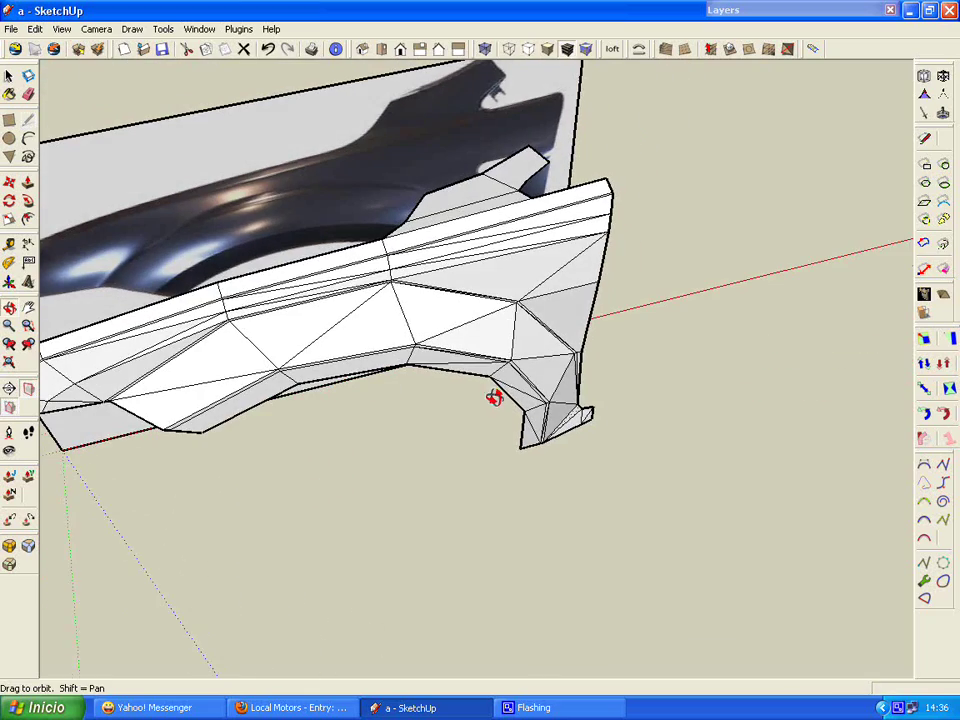
Step: Draw diagonal edges between side-face vertices, undoing a misplaced one, to close a new triangle
{"action": "mouse_move", "coordinate": [175, 400]}
{"action": "middle_mouse_down"}
{"action": "mouse_move", "coordinate": [304, 482]}
{"action": "mouse_move", "coordinate": [336, 324]}
{"action": "middle_mouse_up"}
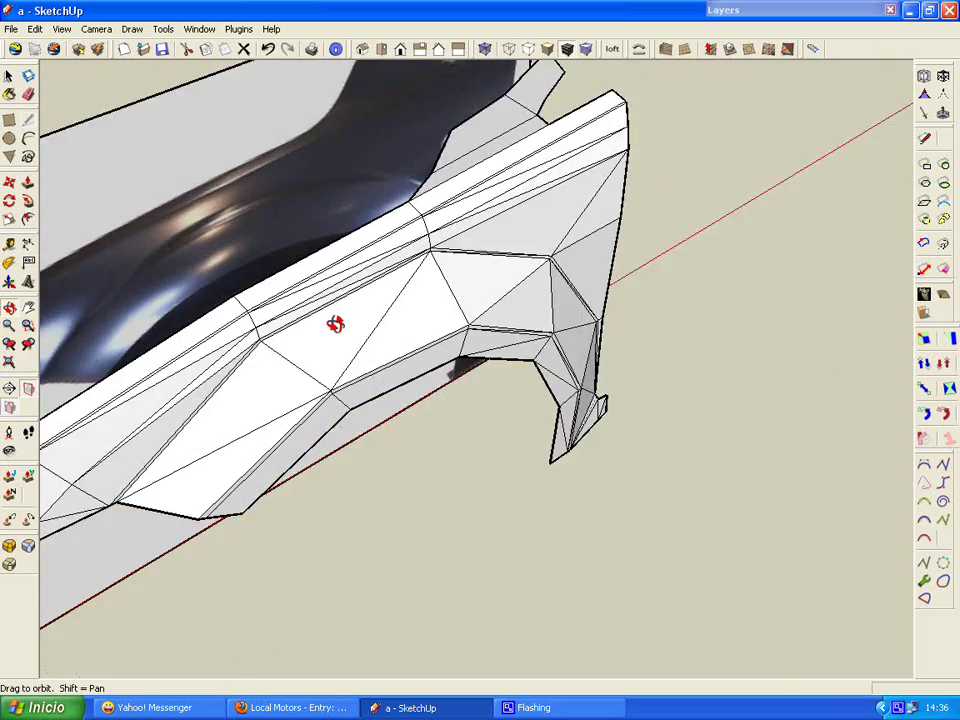
{"action": "scroll", "coordinate": [161, 486], "scroll_direction": "up", "scroll_amount": 3}
{"action": "left_click", "coordinate": [153, 496]}
{"action": "left_click", "coordinate": [381, 274]}
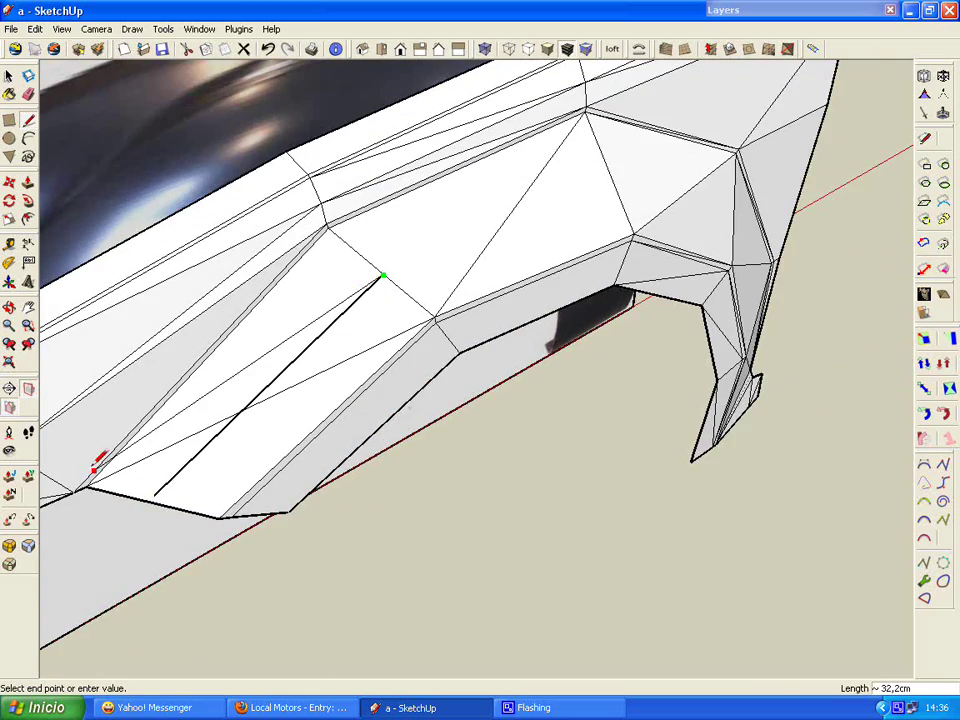
{"action": "left_click", "coordinate": [268, 48]}
{"action": "left_click", "coordinate": [153, 503]}
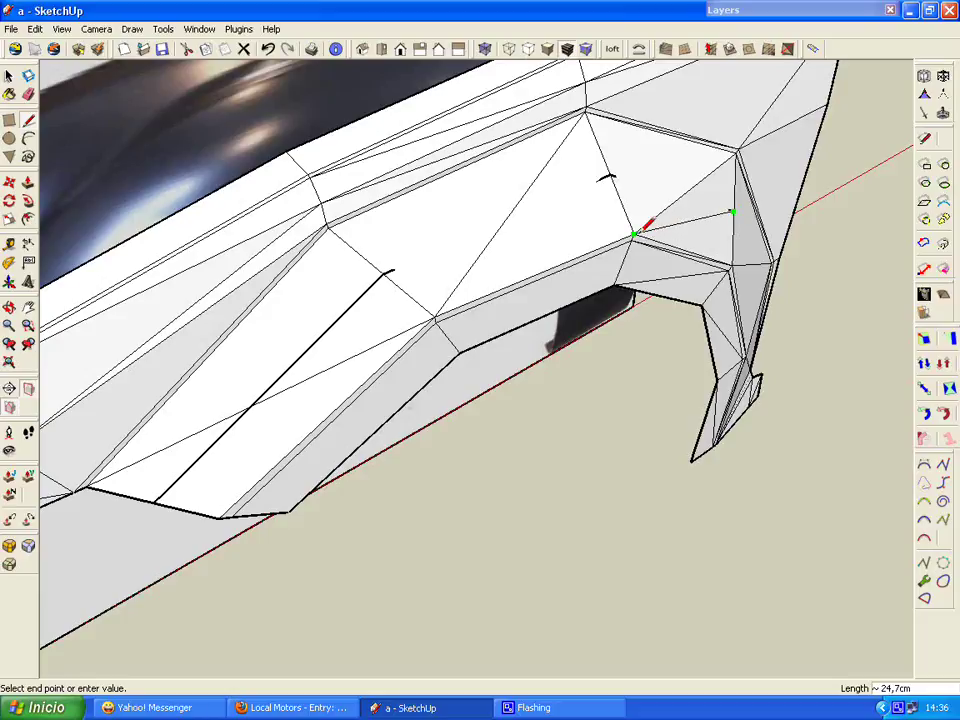
{"action": "key", "text": "Escape"}
{"action": "left_click", "coordinate": [434, 318]}
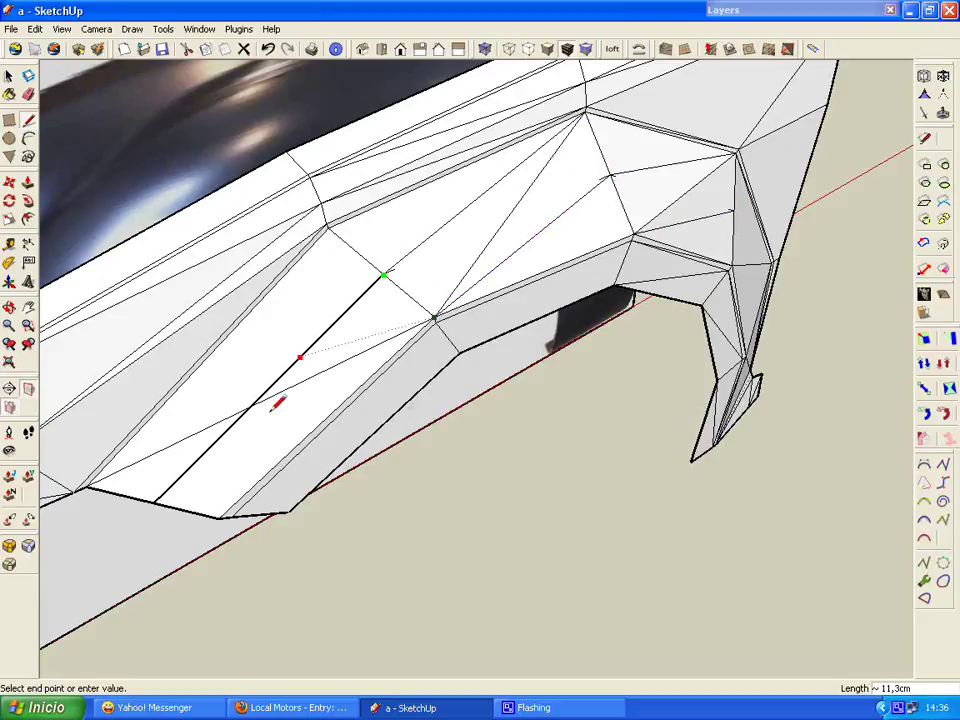
{"action": "left_click", "coordinate": [330, 227]}
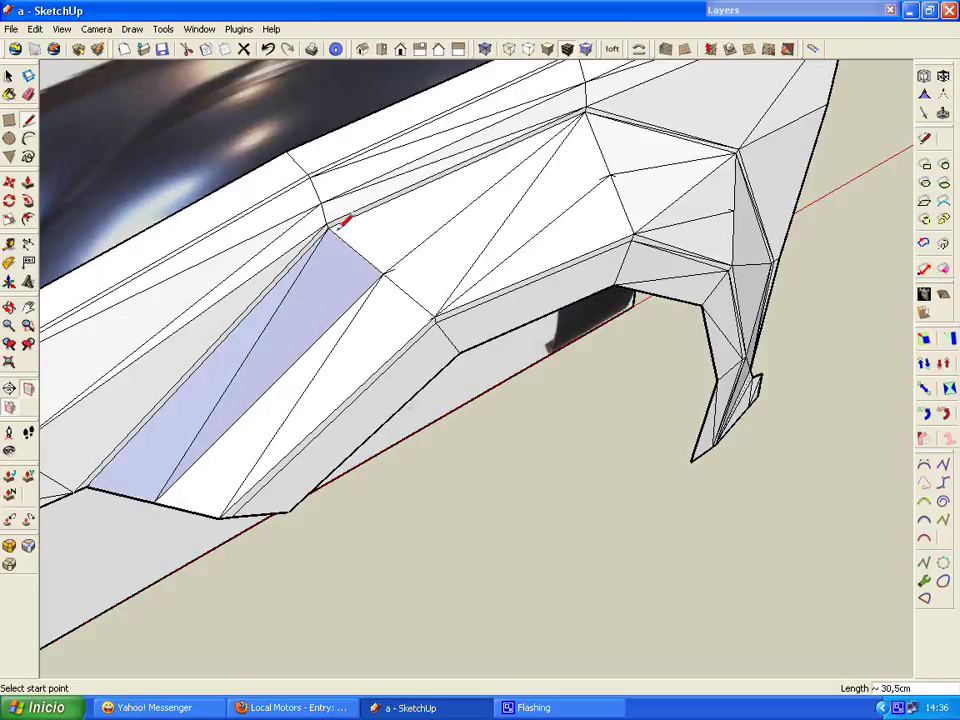